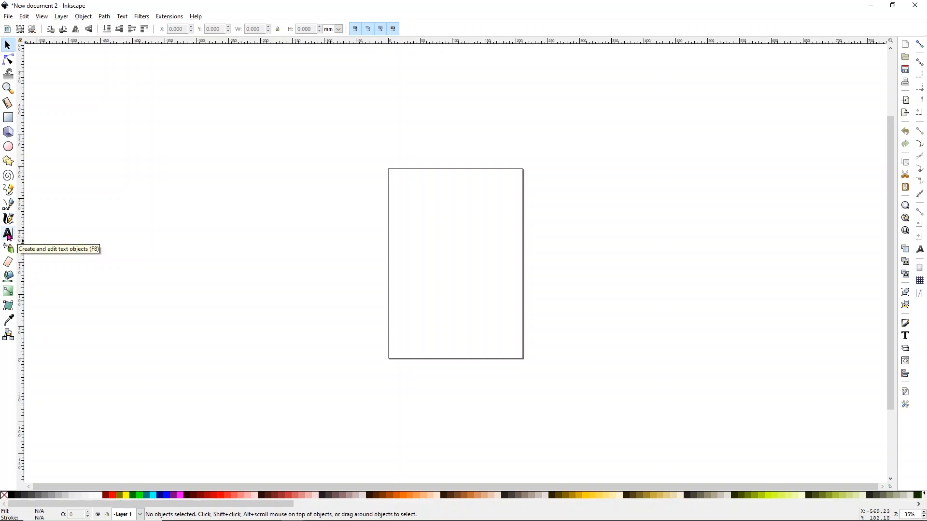
Add a text object near the page's upper-left corner reading "if you see / me crying / during the / fireworks" on four lines.
left_click(9, 234)
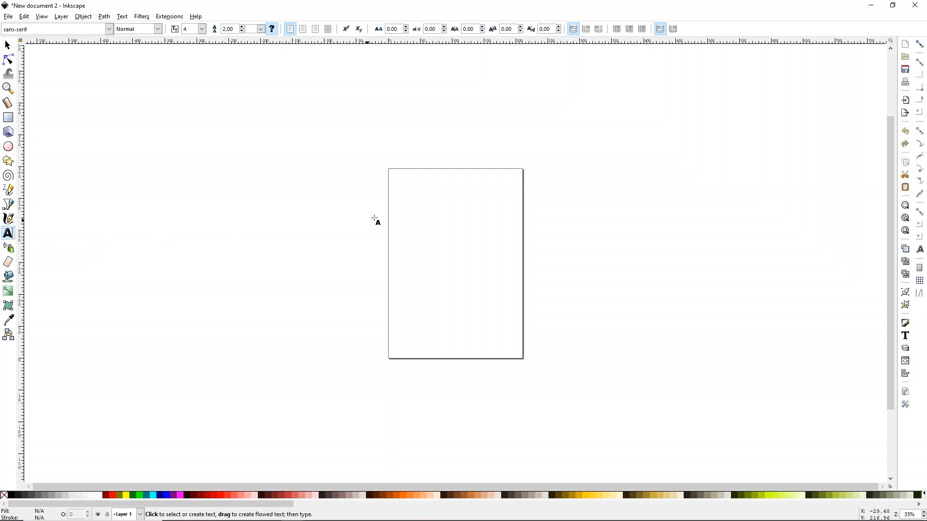
left_click(401, 192)
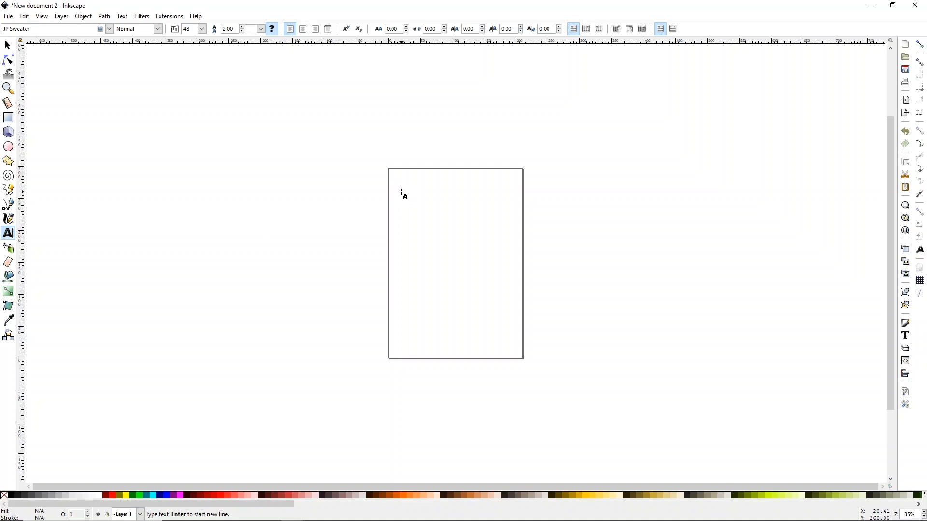
scroll(401, 192, "up", 2)
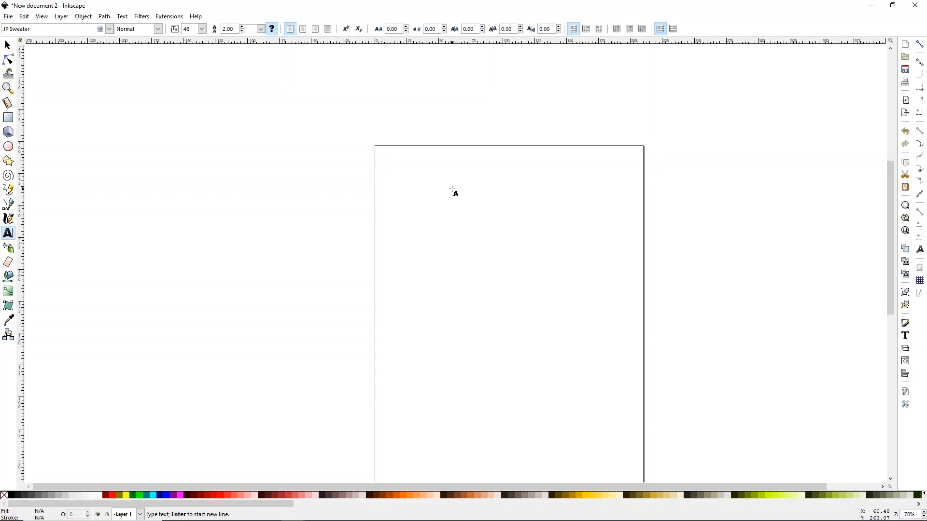
type("if you see")
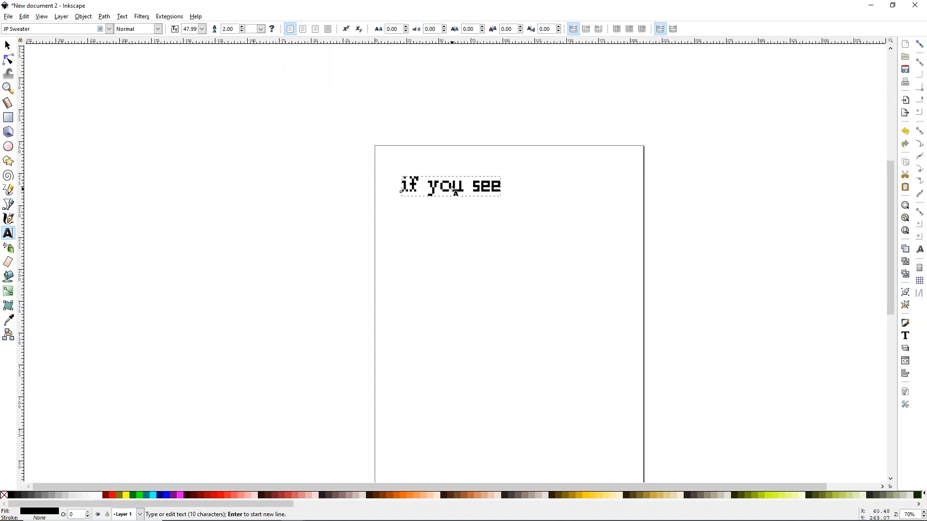
key("Return")
type("me crying")
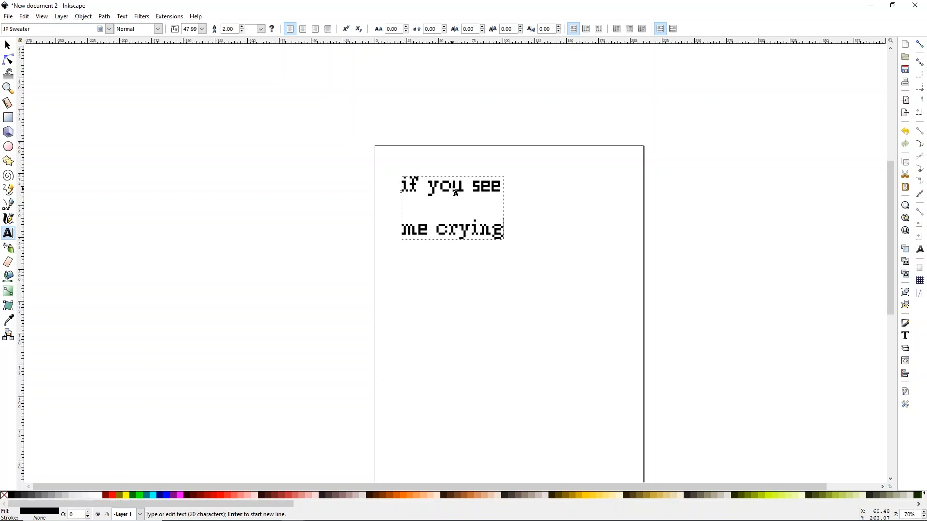
key("Return")
type("during")
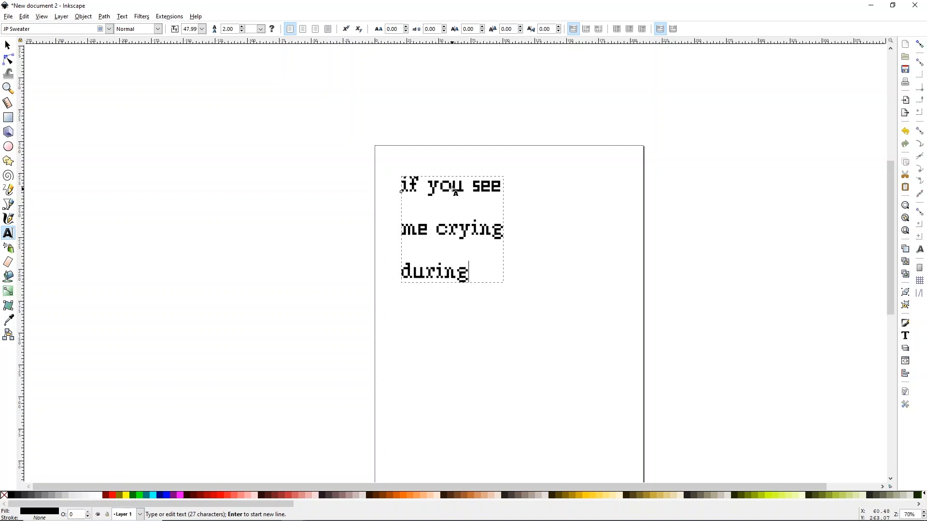
type(" the")
key("Return")
type("fir")
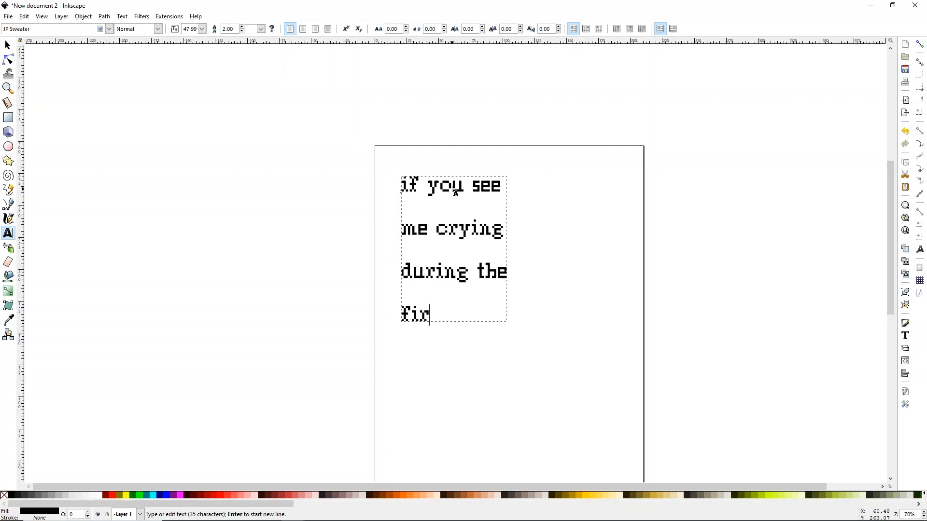
type("eworks")
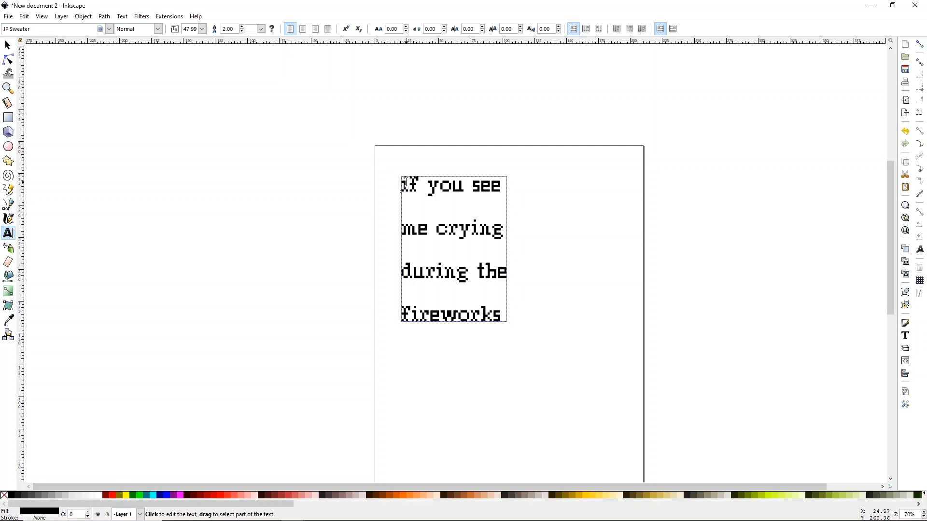
Change the font of all four lines of text to Retro Groovy.
left_click_drag(402, 186, 500, 325)
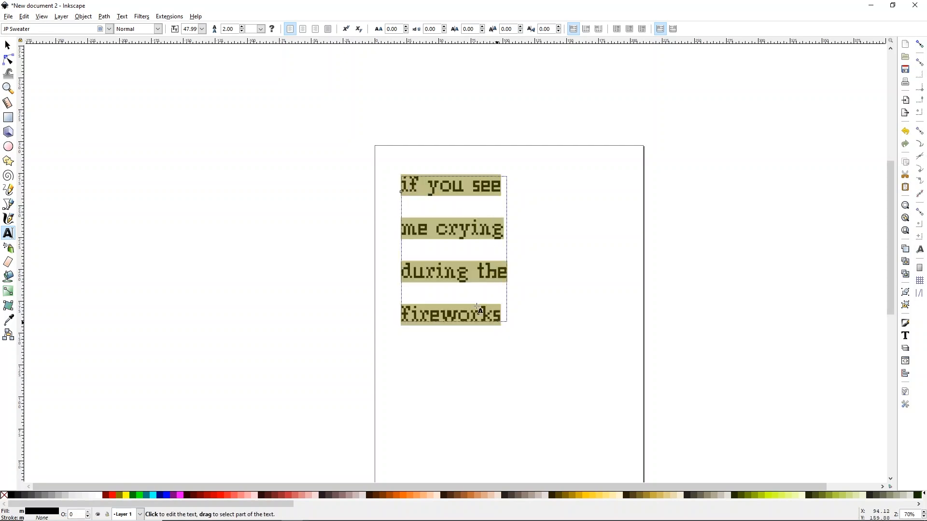
left_click(109, 29)
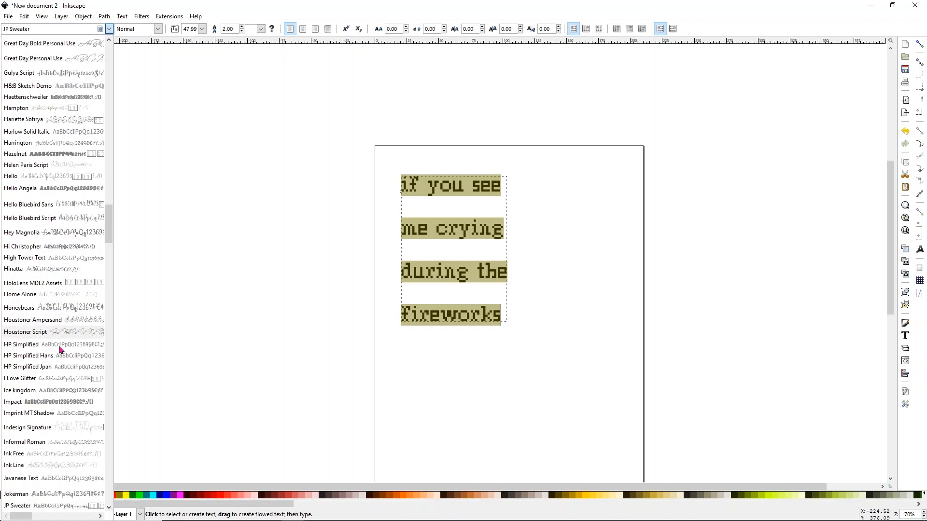
scroll(54, 378, "down", 2)
scroll(54, 379, "down", 15)
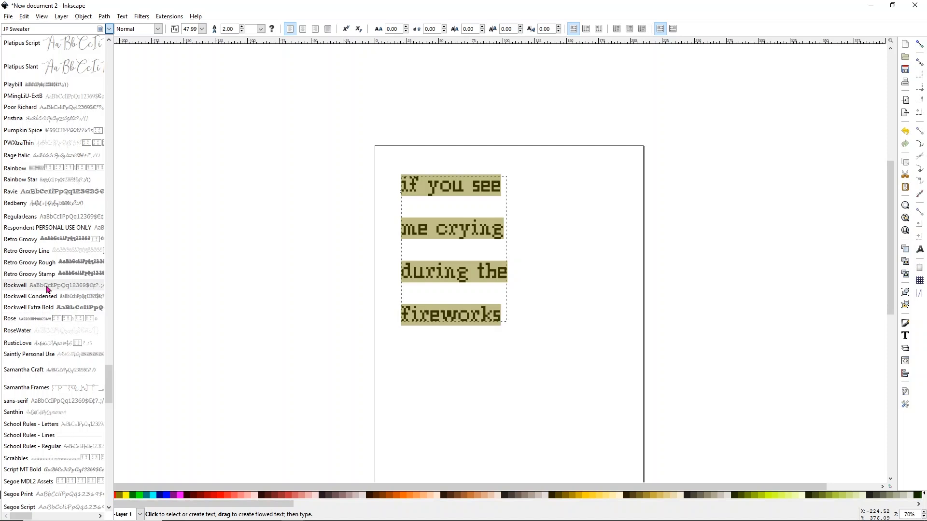
left_click(12, 241)
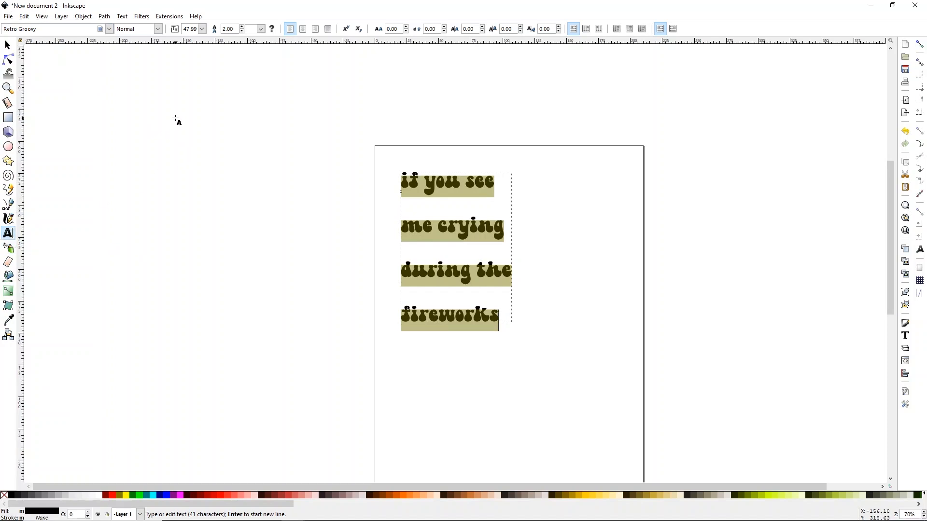
Convert the text object to paths, ungroup it into separate letters, and clear the selection.
left_click(104, 18)
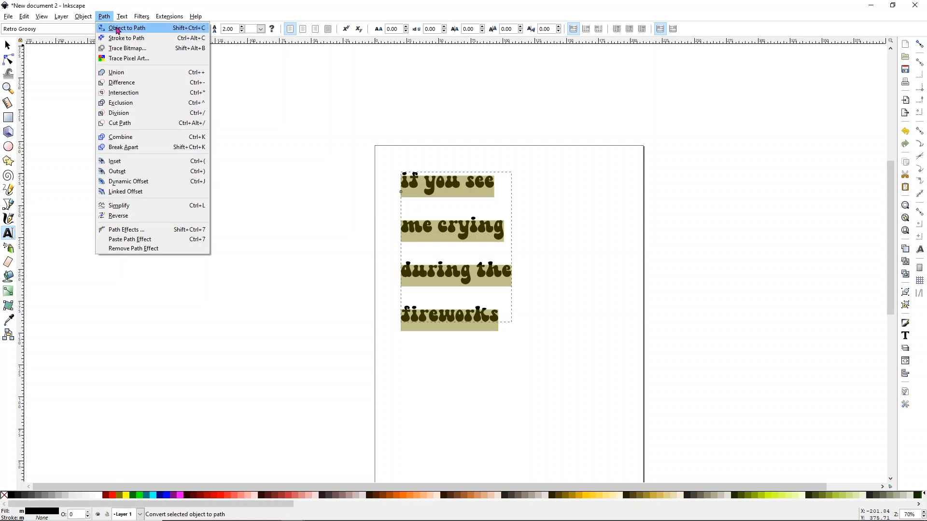
left_click(116, 28)
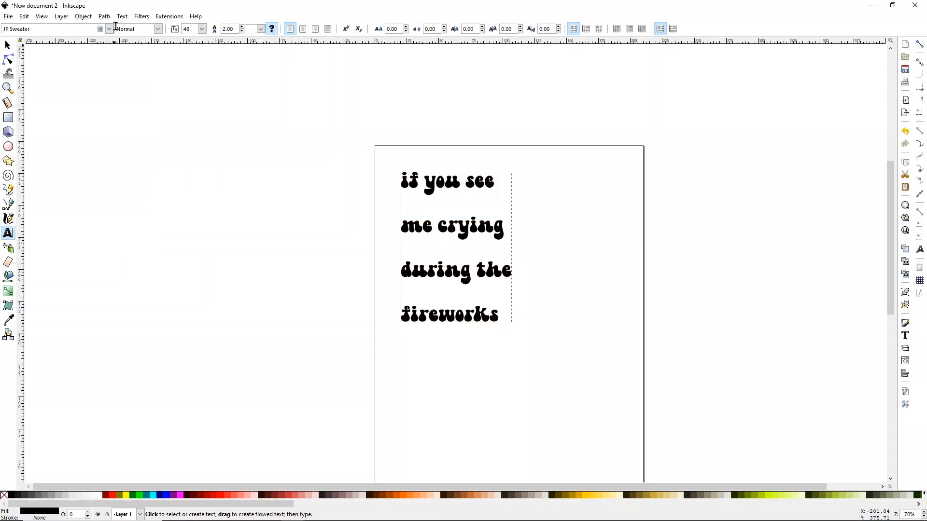
left_click(83, 16)
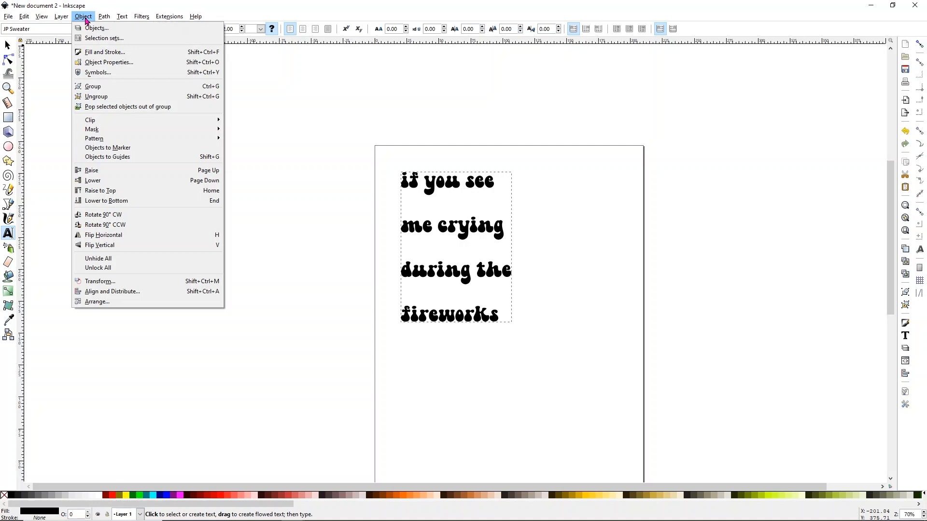
left_click(97, 97)
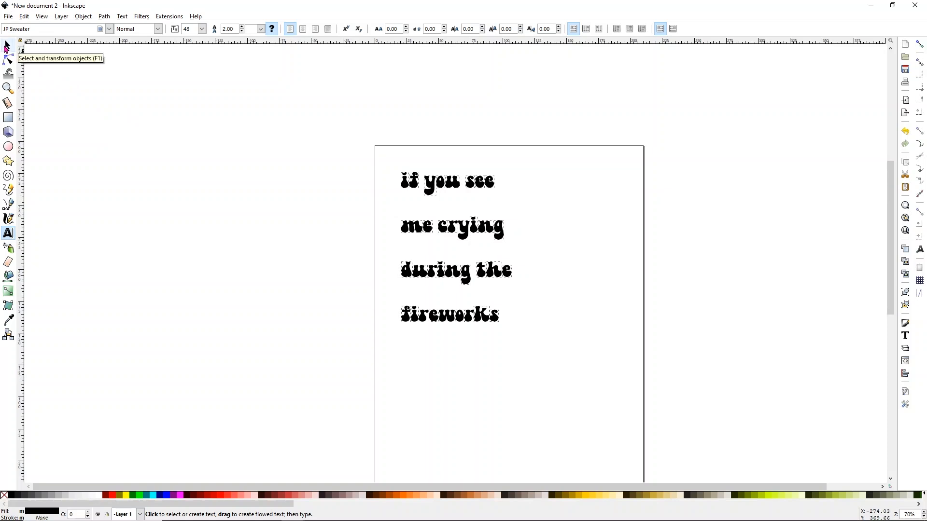
left_click(5, 47)
key("Escape")
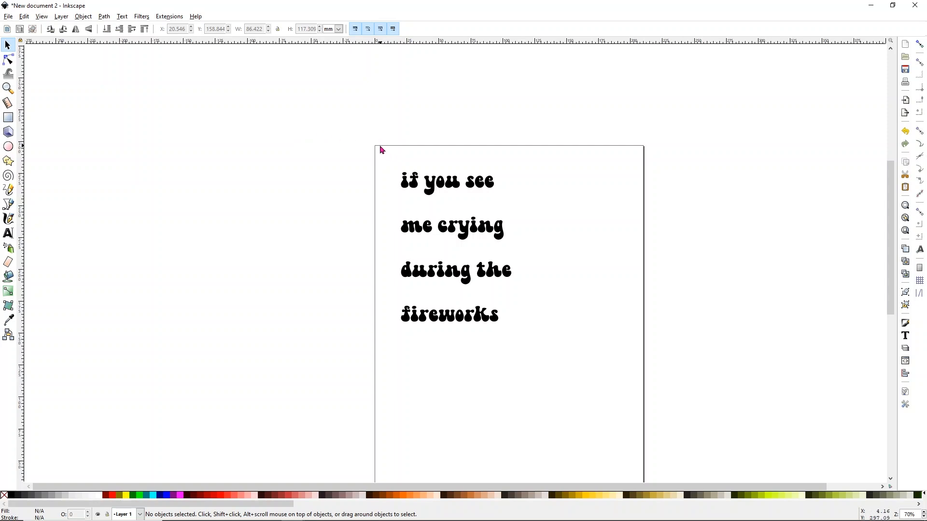
Move the letters of "me crying" up so they sit closely beneath "if you see".
left_click_drag(388, 208, 516, 254)
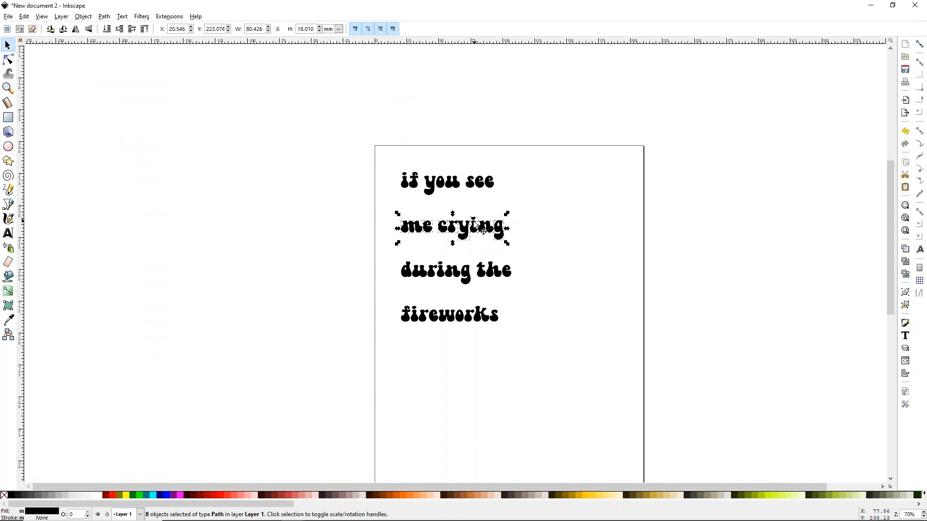
left_click_drag(477, 237, 476, 211)
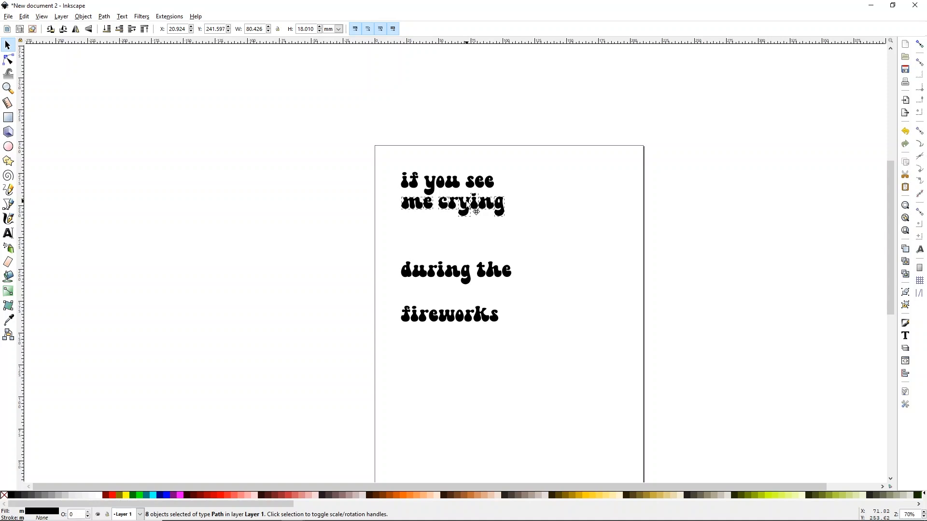
left_click_drag(477, 212, 477, 212)
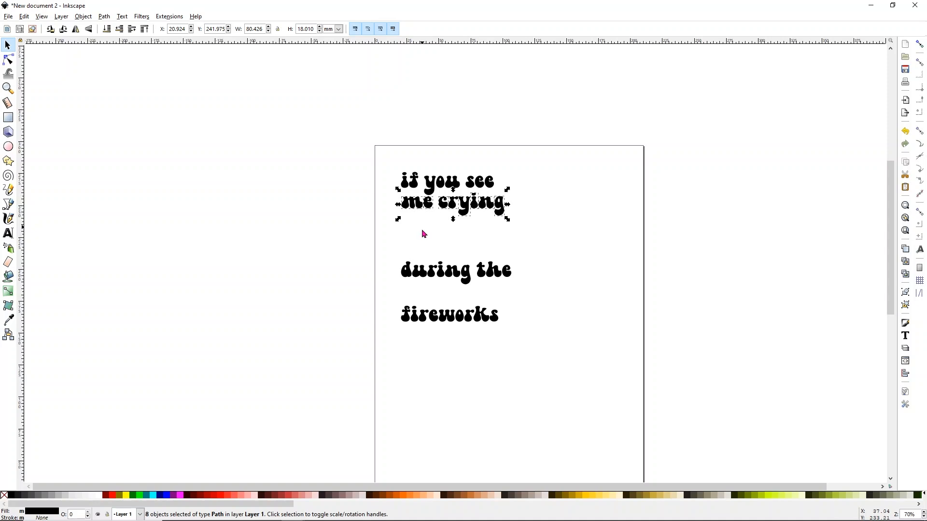
Move "during the" up beneath "me crying" and "fireworks" up beneath "during the", then deselect.
left_click_drag(391, 243, 522, 292)
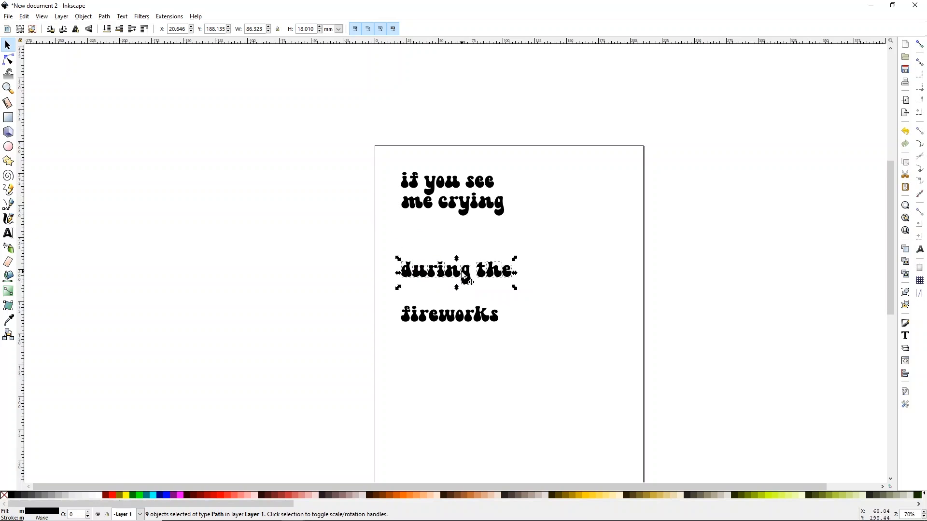
left_click_drag(454, 278, 453, 227)
left_click_drag(394, 304, 522, 367)
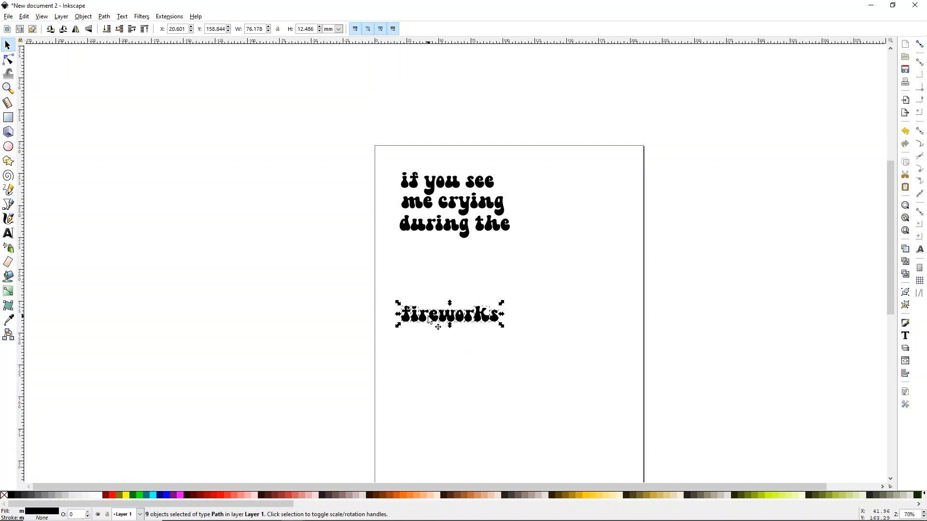
left_click_drag(433, 319, 437, 254)
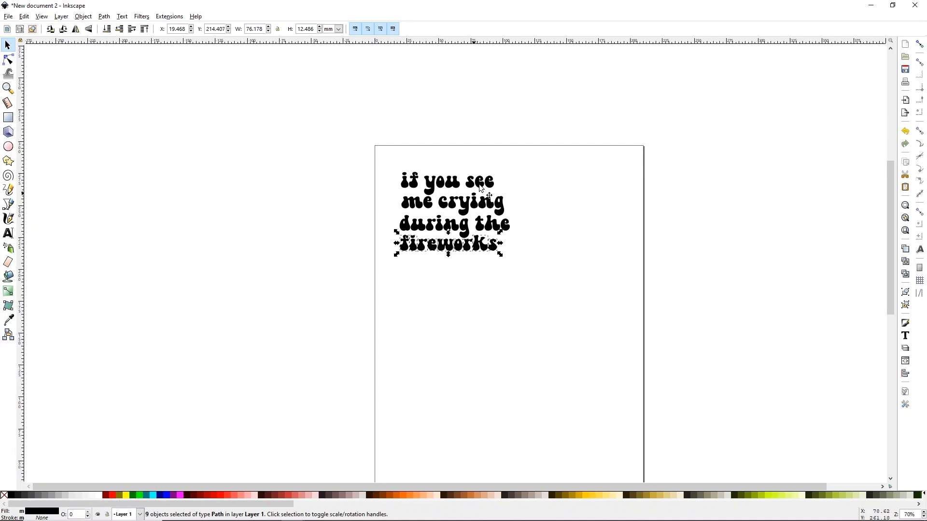
left_click(465, 123)
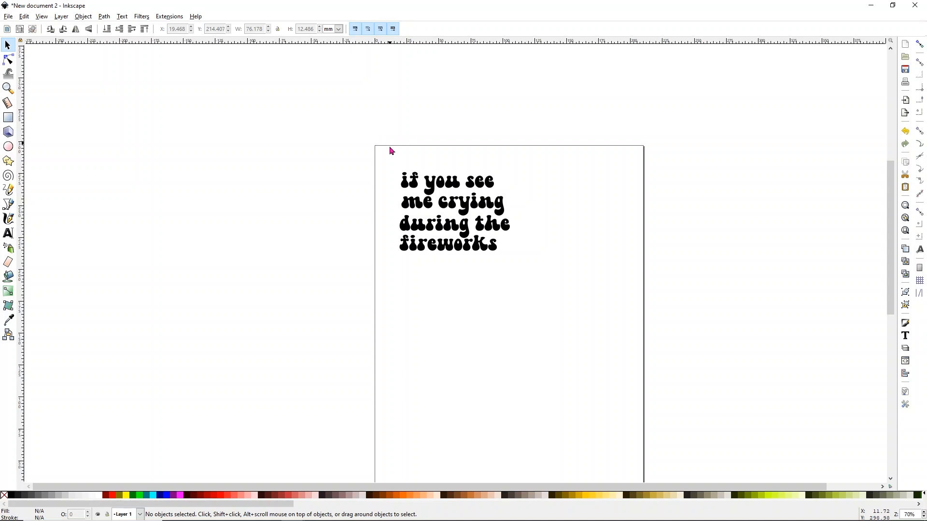
Scale the letters of "if you see" to a width of 5 in with the proportions locked, using inches as the unit.
left_click_drag(391, 153, 504, 197)
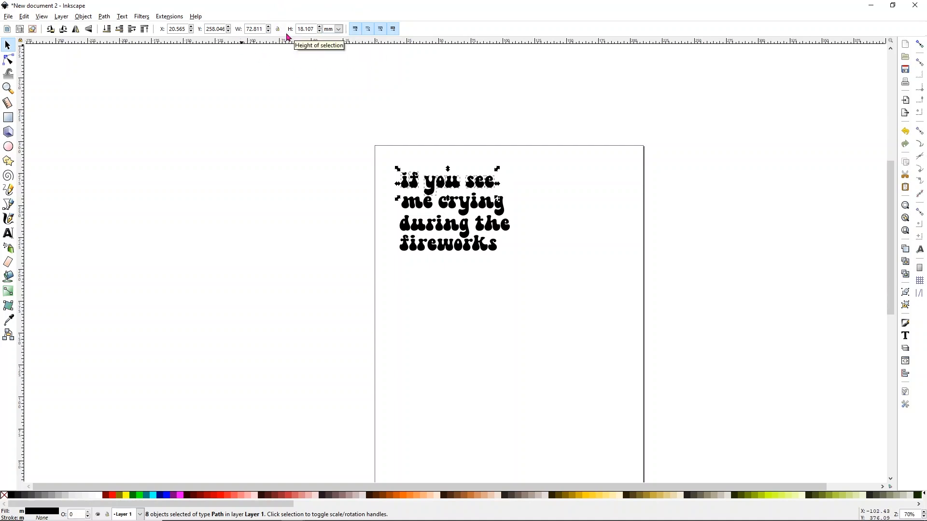
left_click(338, 29)
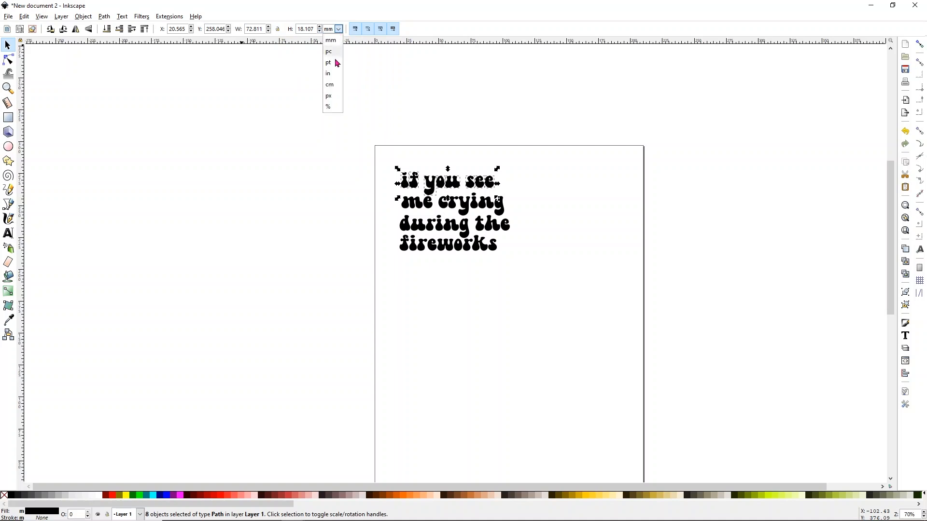
left_click(331, 73)
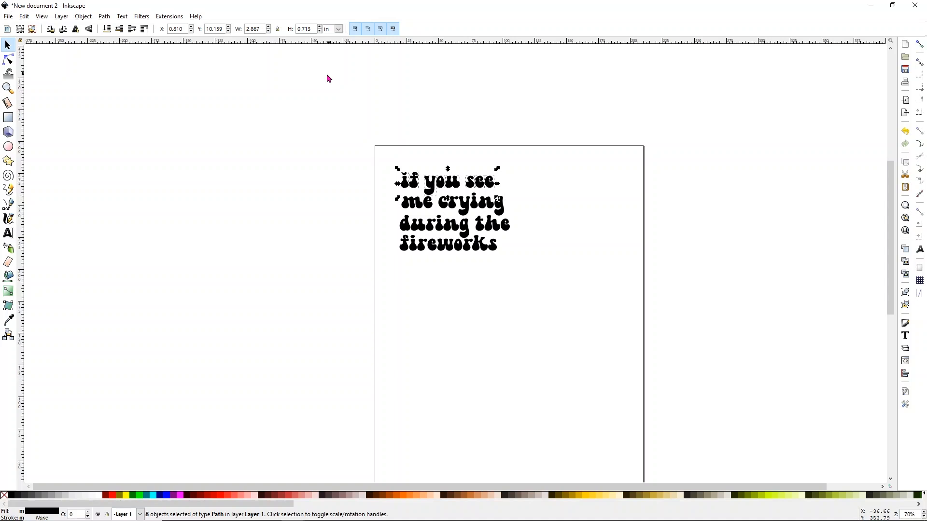
left_click(279, 33)
left_click_drag(261, 29, 246, 30)
type("5")
key("Return")
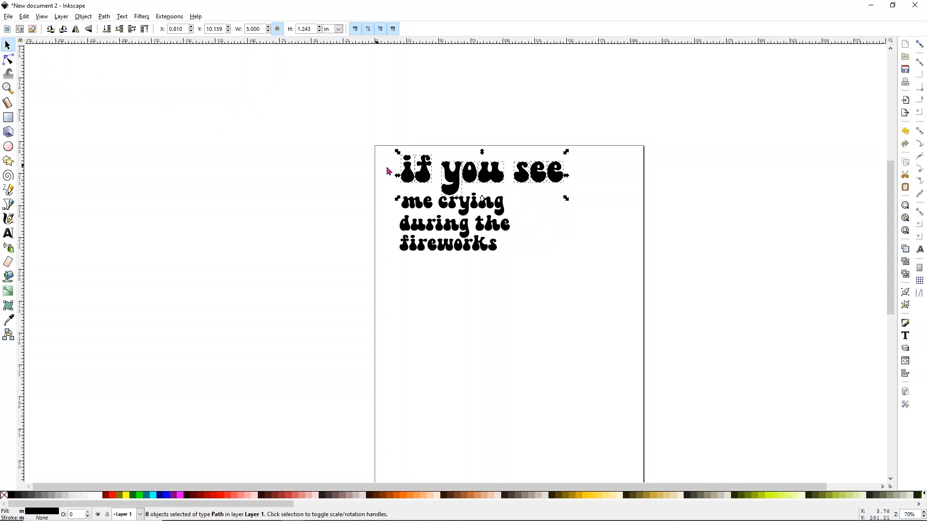
left_click(337, 179)
Scale "me crying" proportionally to 5 in wide and move it into the empty space below "fireworks".
left_click_drag(390, 189, 519, 222)
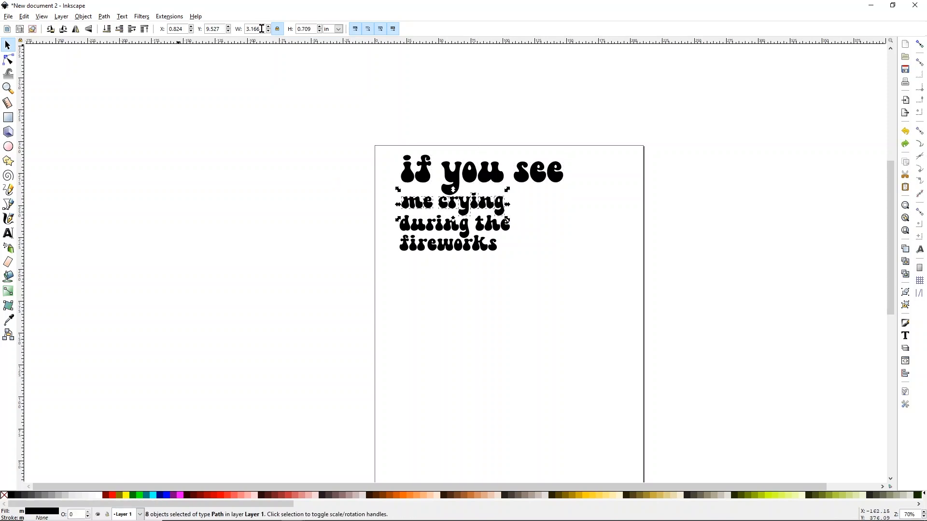
left_click_drag(262, 29, 241, 32)
type("5")
key("Return")
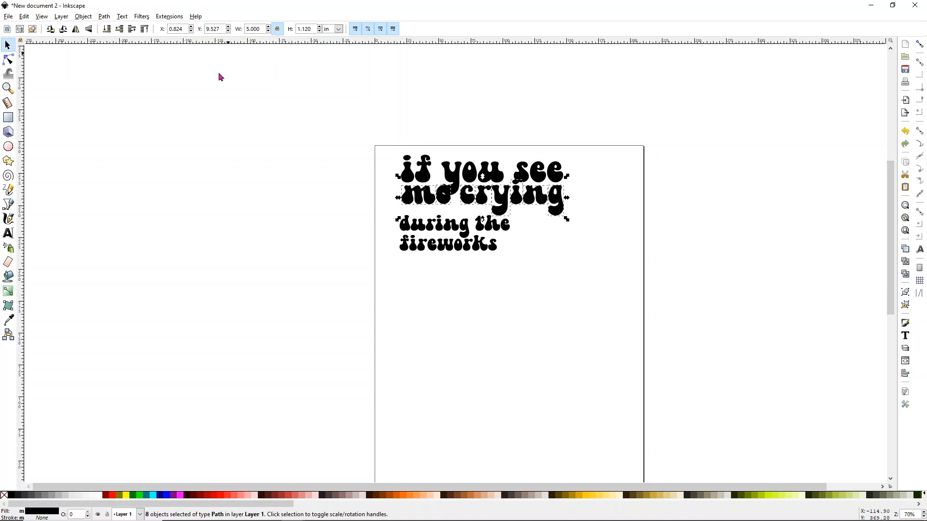
left_click_drag(430, 199, 440, 315)
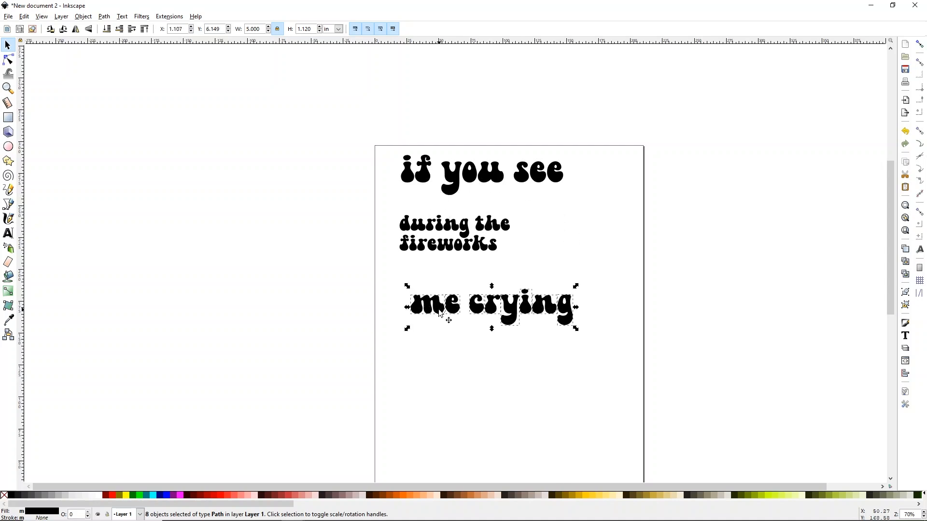
Scale "during the" proportionally to 5 in wide and move it below "me crying".
left_click_drag(380, 198, 531, 248)
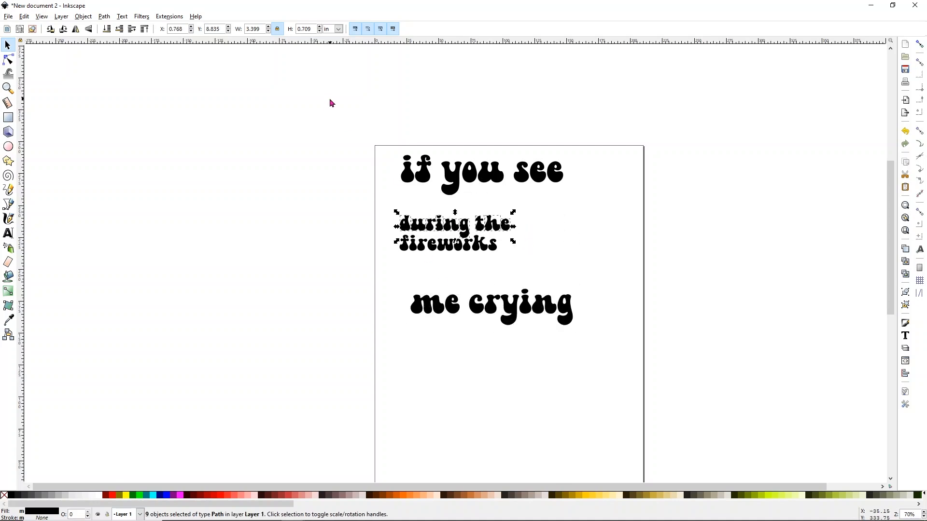
double_click(255, 29)
type("5")
key("Return")
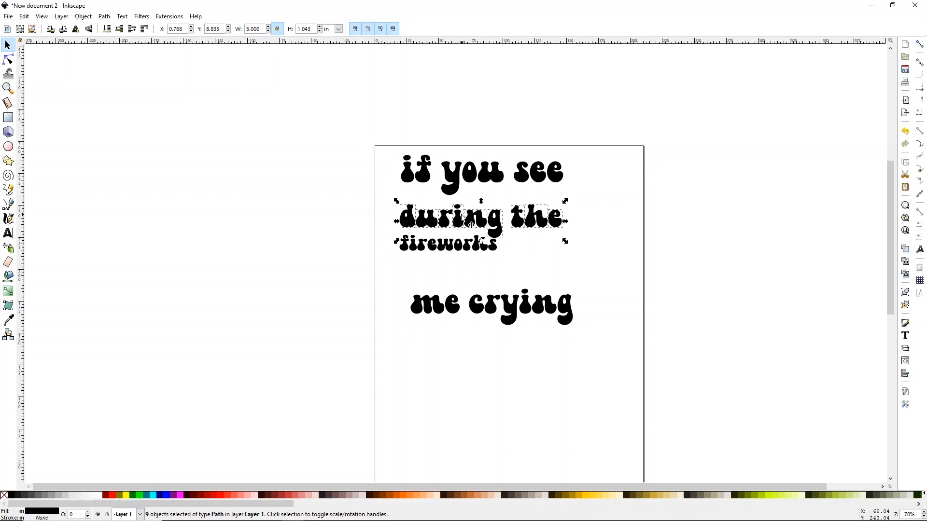
left_click_drag(471, 220, 501, 383)
Scale "fireworks" proportionally to 5 in wide and move it off the page's left edge beside "me crying".
left_click_drag(391, 223, 515, 280)
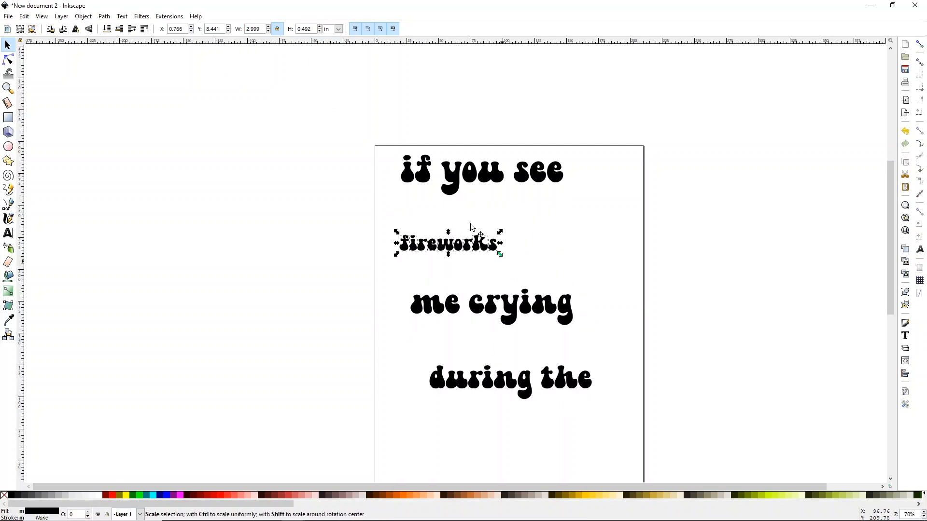
left_click(260, 28)
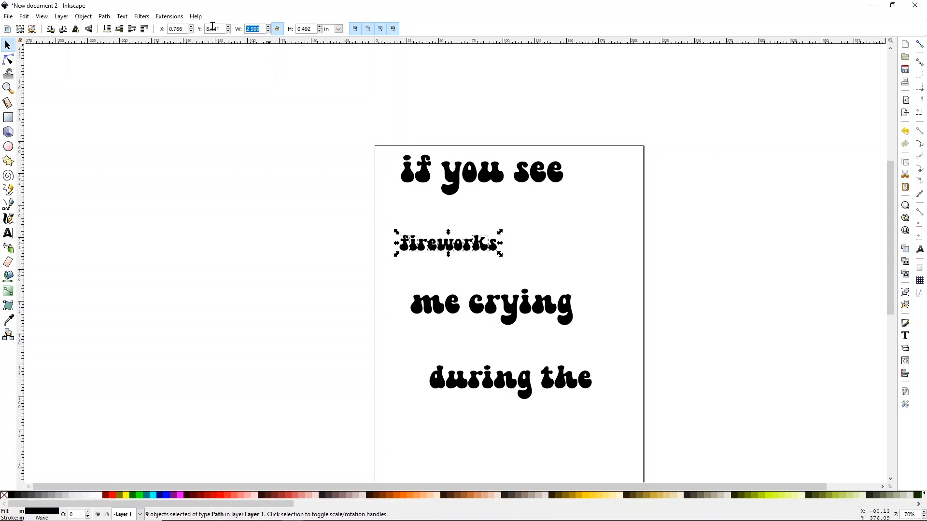
type("5")
key("Return")
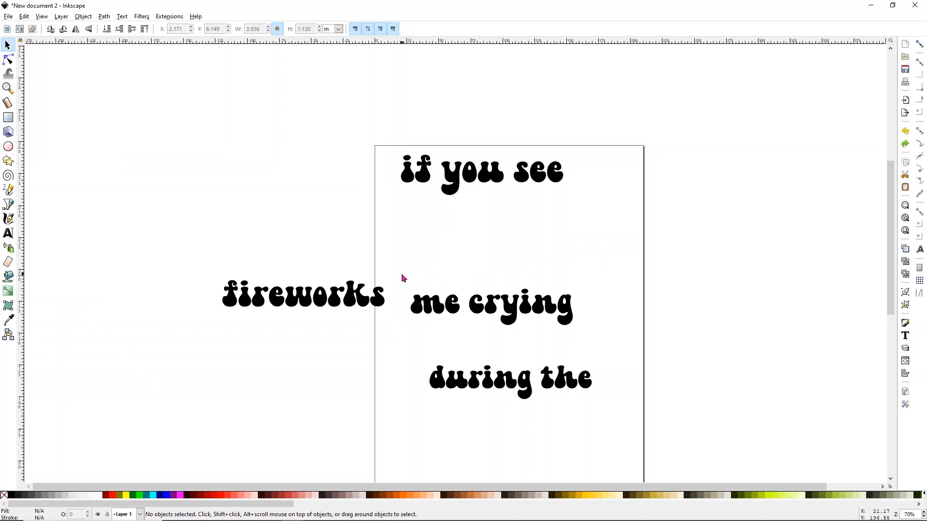
Stack "me crying", "during the" and "fireworks" in that order closely beneath "if you see", and deselect.
left_click_drag(401, 273, 595, 327)
left_click_drag(509, 304, 503, 209)
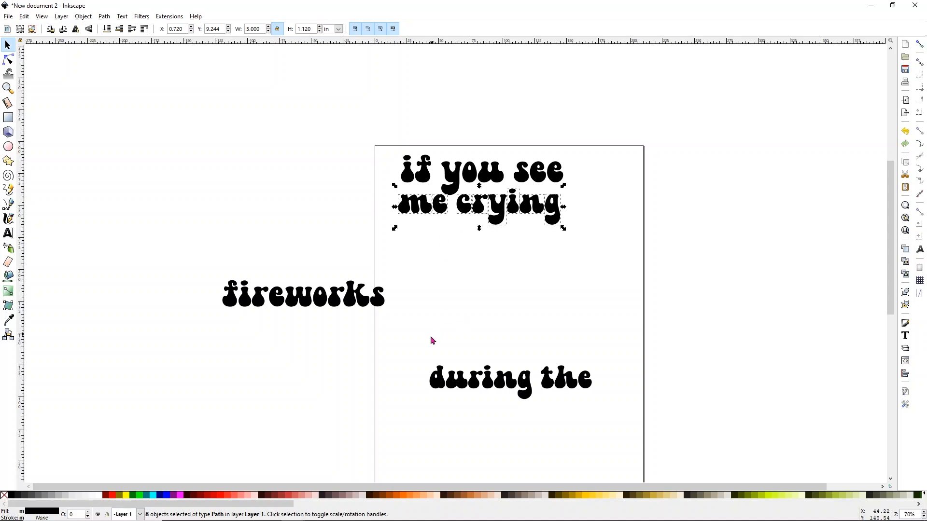
left_click_drag(432, 335, 376, 336)
left_click_drag(494, 378, 473, 247)
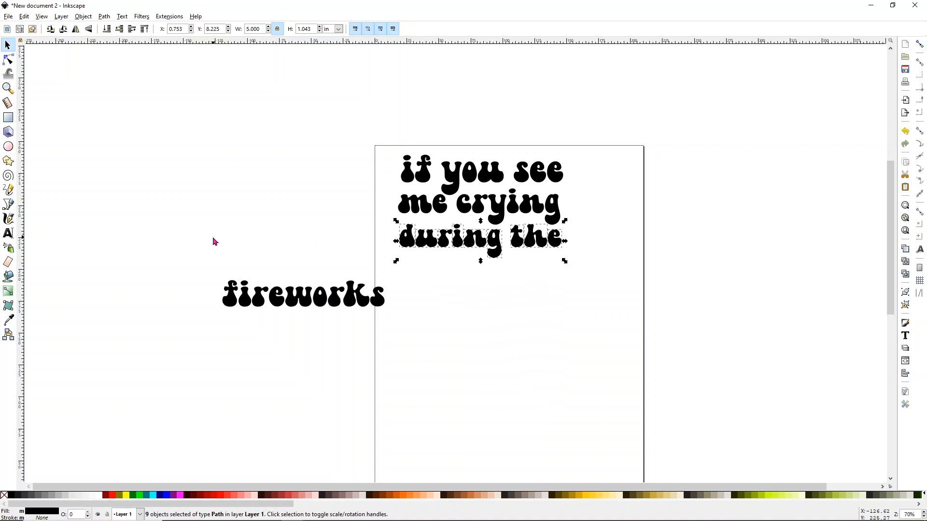
left_click_drag(213, 236, 429, 381)
left_click_drag(311, 311, 481, 272)
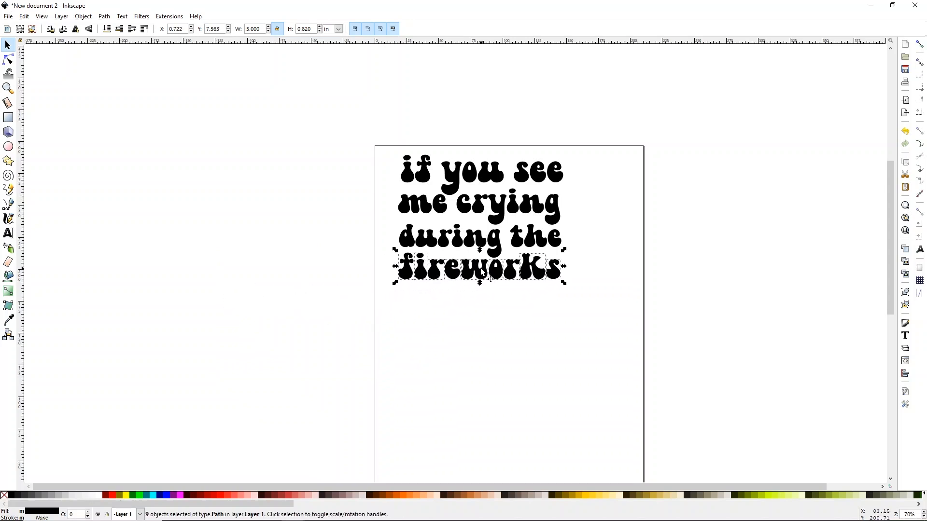
left_click(308, 181)
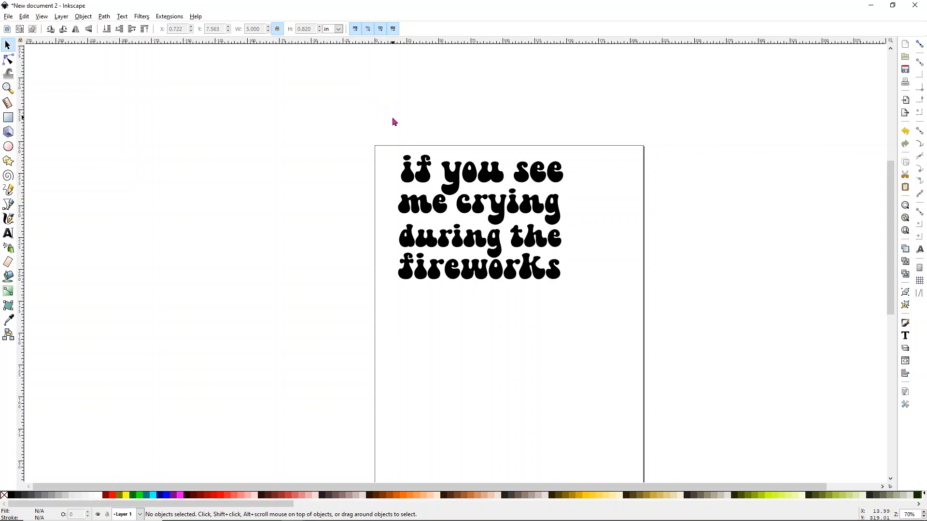
Union the letters of "if you see" into a single path and deselect it.
left_click_drag(393, 118, 567, 207)
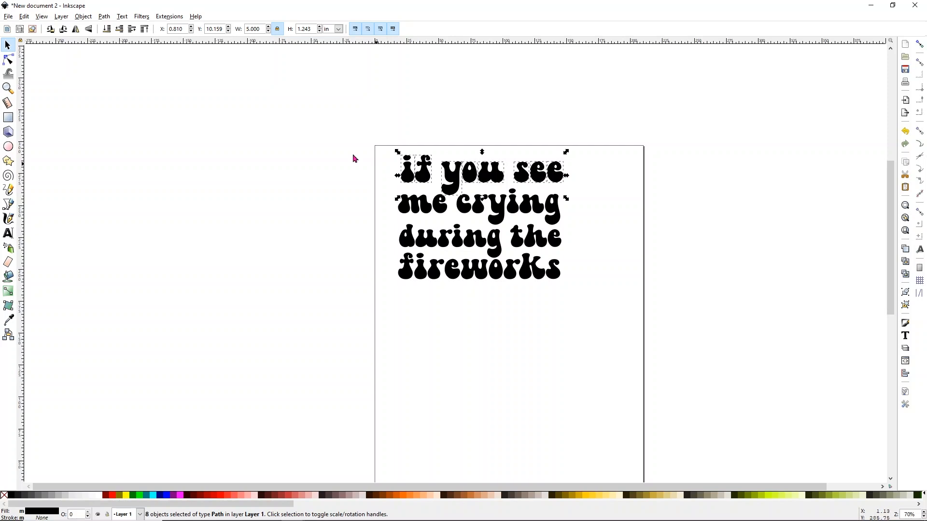
left_click(104, 17)
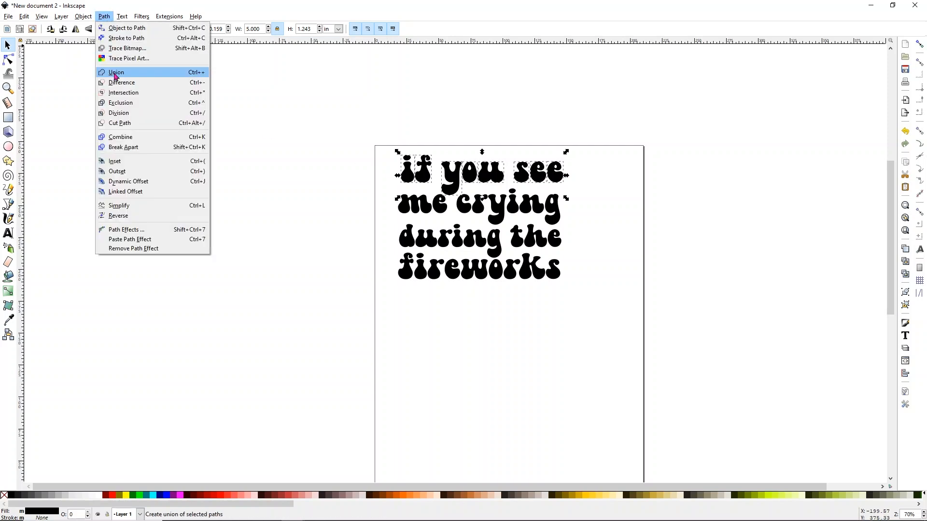
left_click(116, 74)
left_click(297, 127)
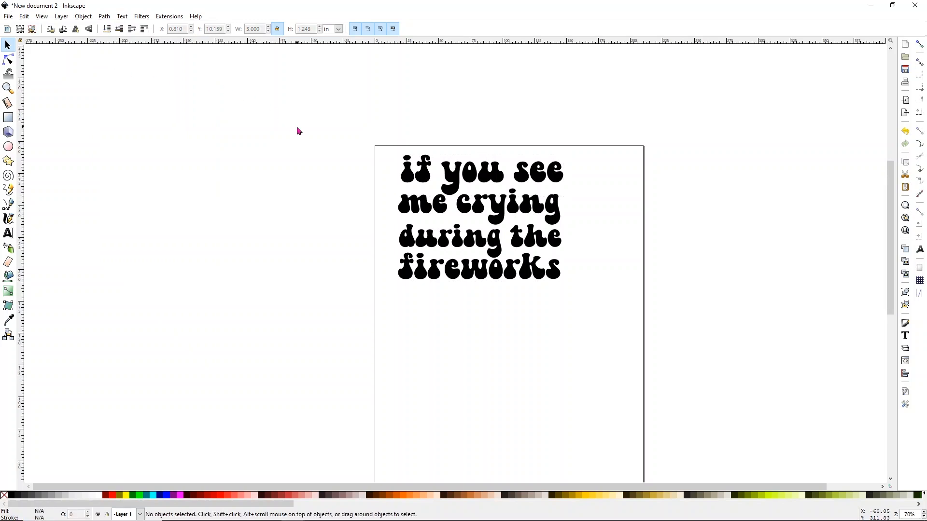
Union the letters of "me crying" into a single path and deselect it.
left_click_drag(384, 184, 573, 230)
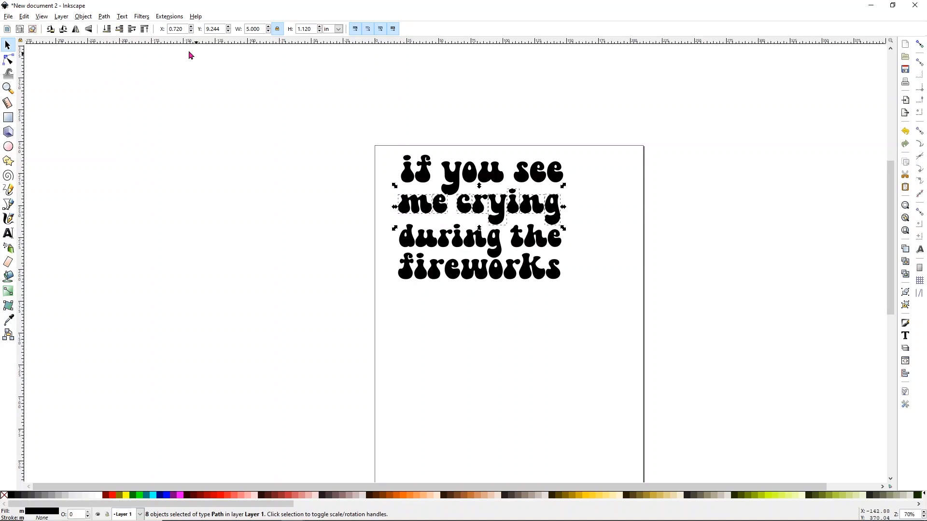
left_click(104, 16)
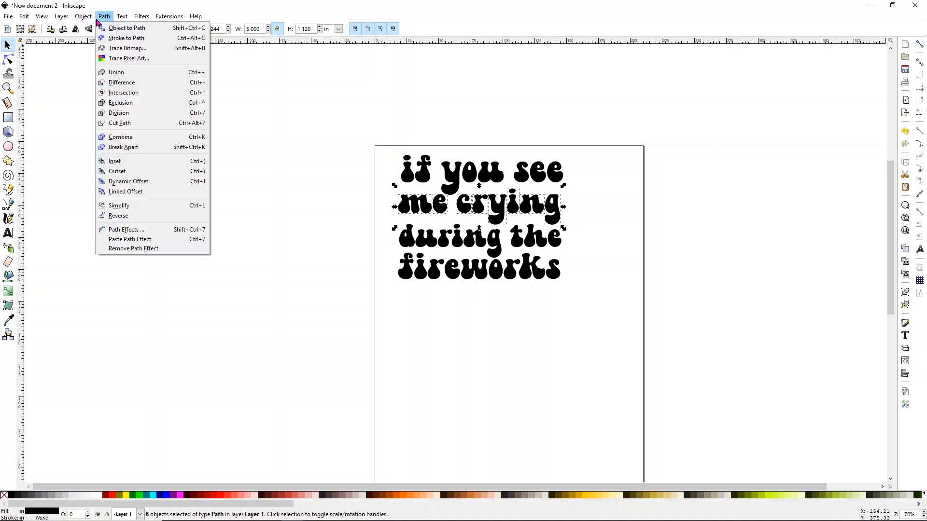
left_click(111, 74)
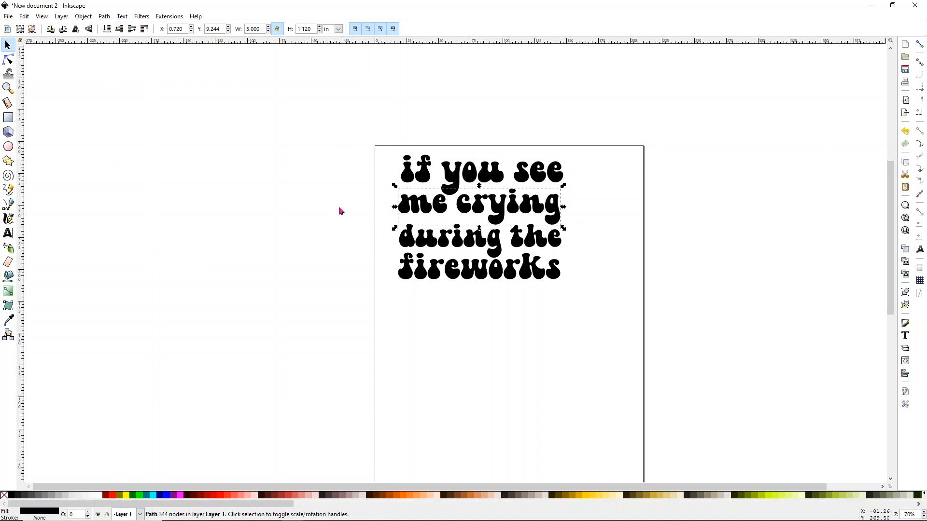
left_click(368, 247)
Union the letters of "during the" into a single path.
left_click_drag(380, 215, 584, 265)
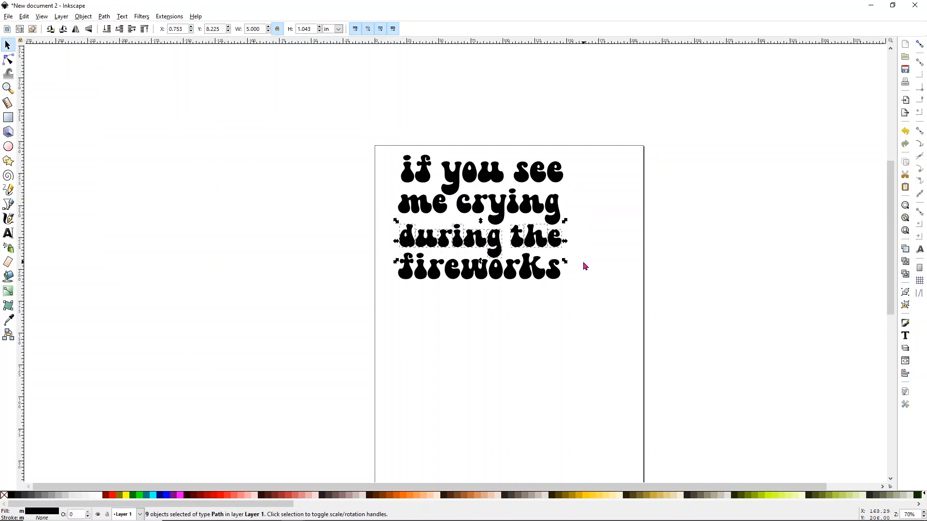
left_click(104, 16)
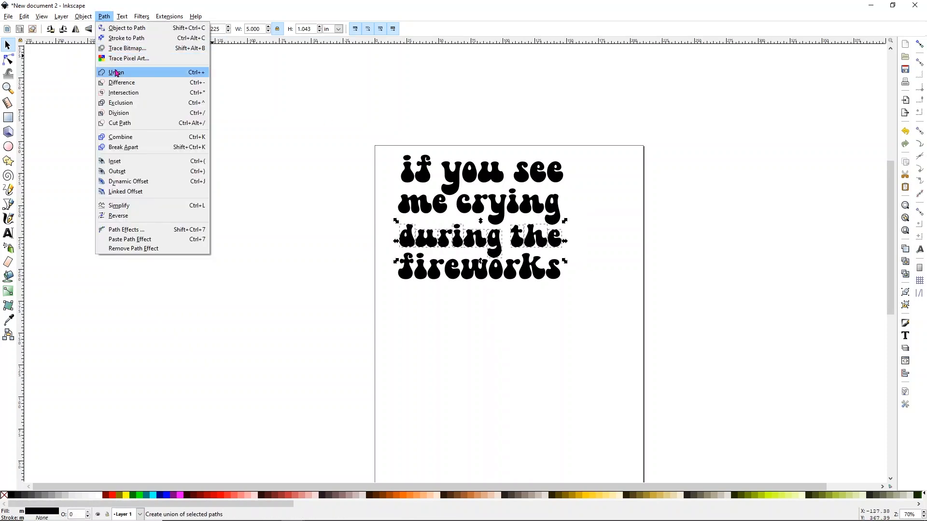
left_click(116, 73)
left_click(371, 248)
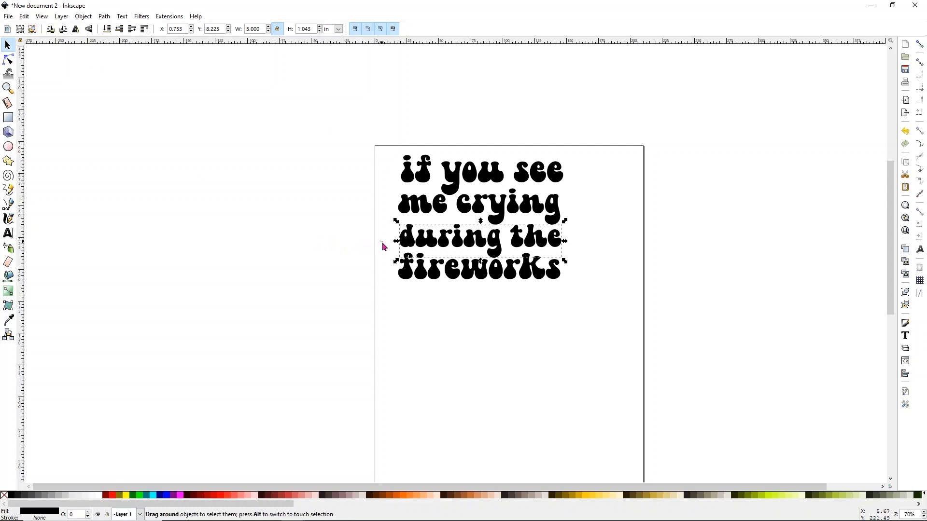
Union the letters of "fireworks" into a single path and deselect it.
left_click_drag(380, 241, 584, 326)
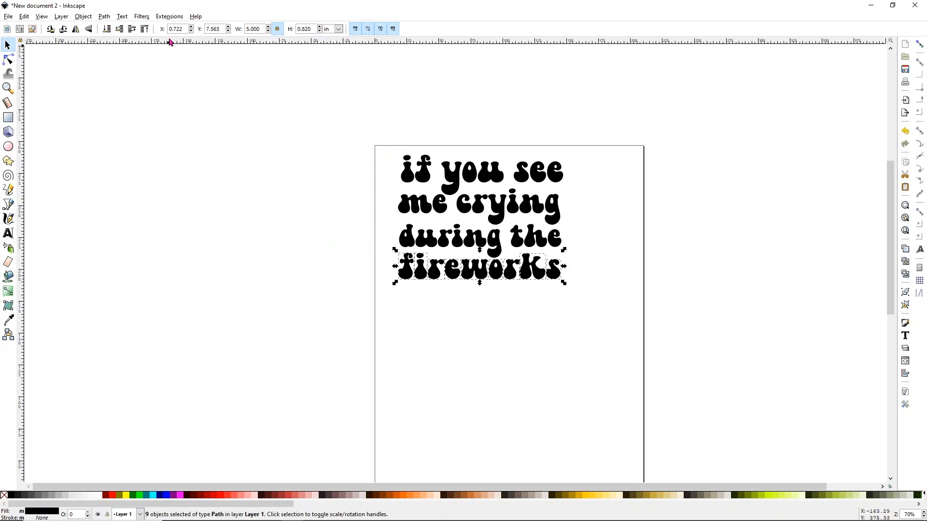
left_click(105, 17)
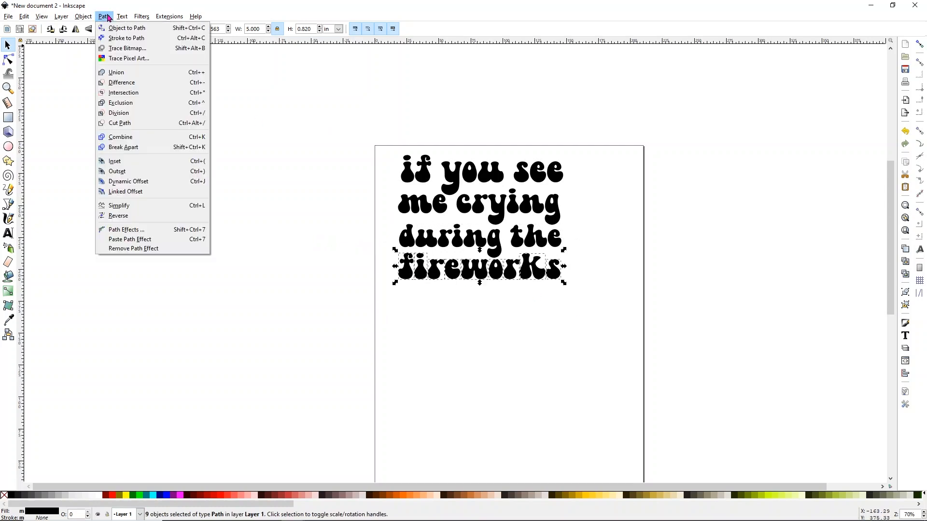
left_click(120, 74)
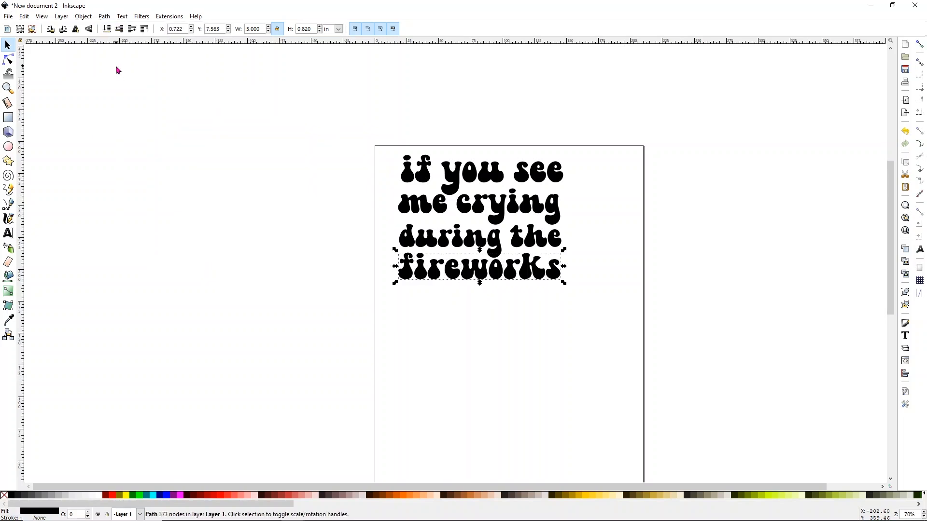
left_click(187, 101)
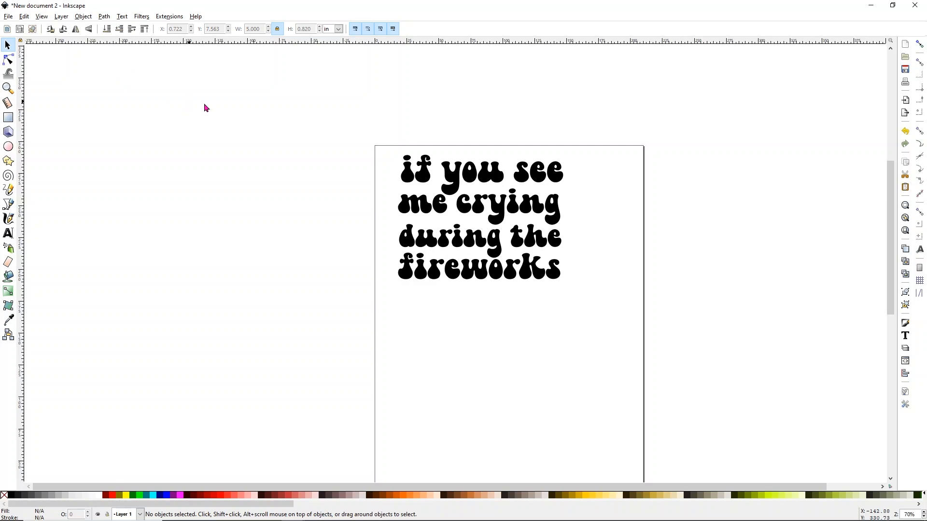
Nudge "fireworks", "during the" and "me crying" slightly downward to open up the spacing between the lines.
mouse_move(502, 266)
left_mouse_down()
mouse_move(514, 314)
mouse_move(523, 275)
mouse_move(504, 273)
left_mouse_up()
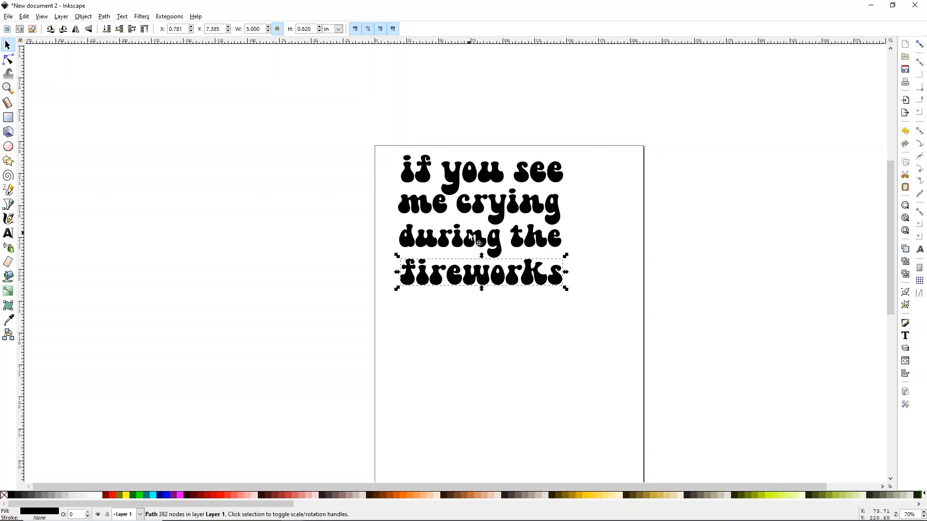
left_click_drag(477, 242, 477, 247)
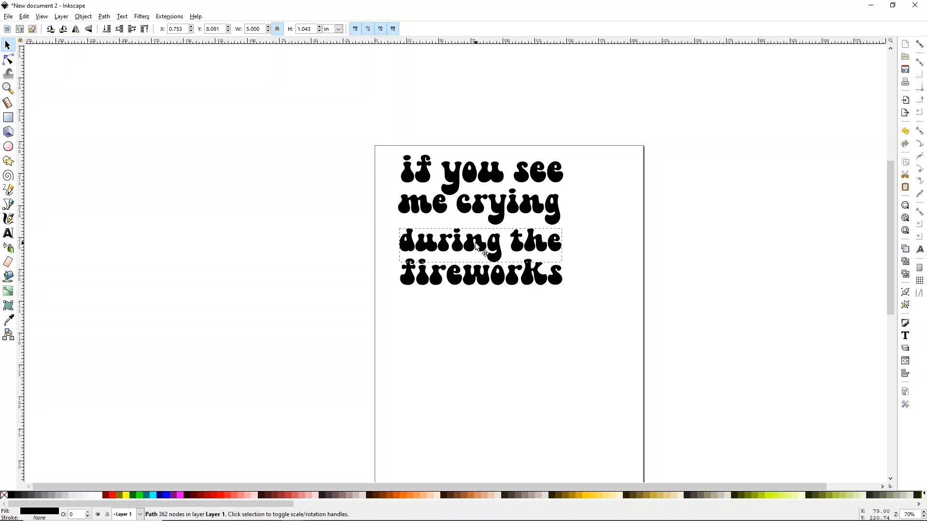
left_click_drag(486, 212, 486, 216)
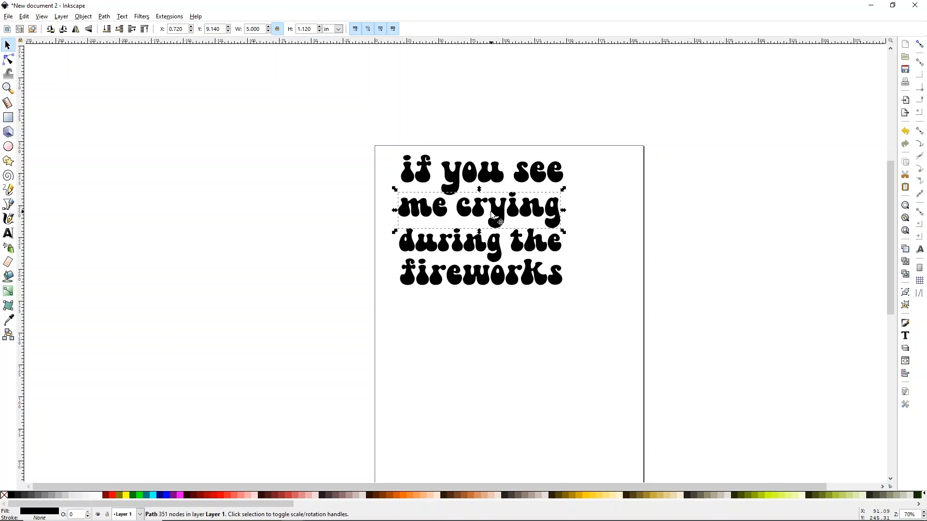
left_click(604, 258)
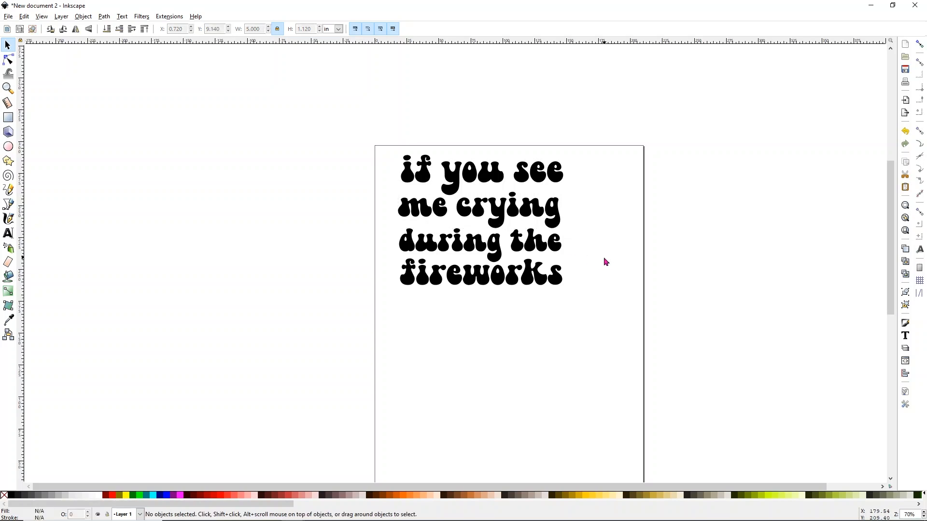
Center all four lines on a vertical axis relative to the first selected and distribute their centers evenly in the vertical direction.
left_click_drag(370, 106, 603, 333)
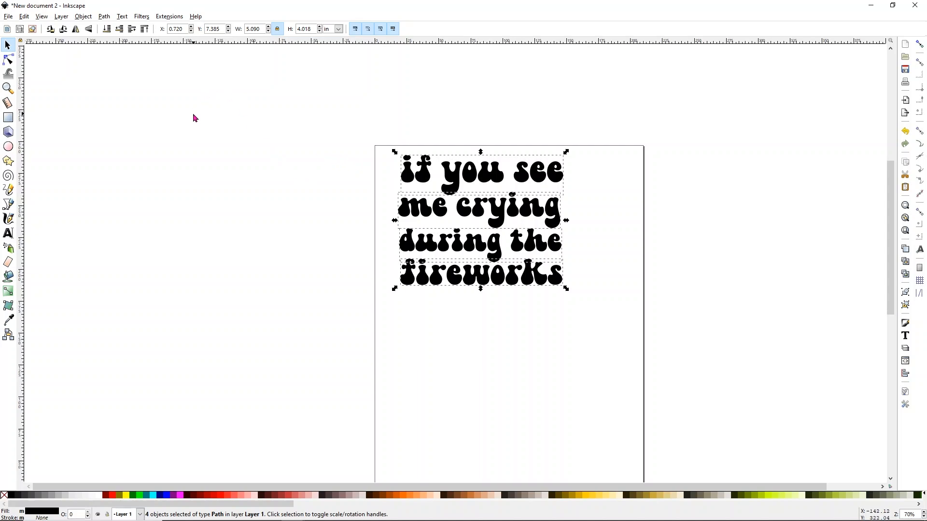
left_click(83, 17)
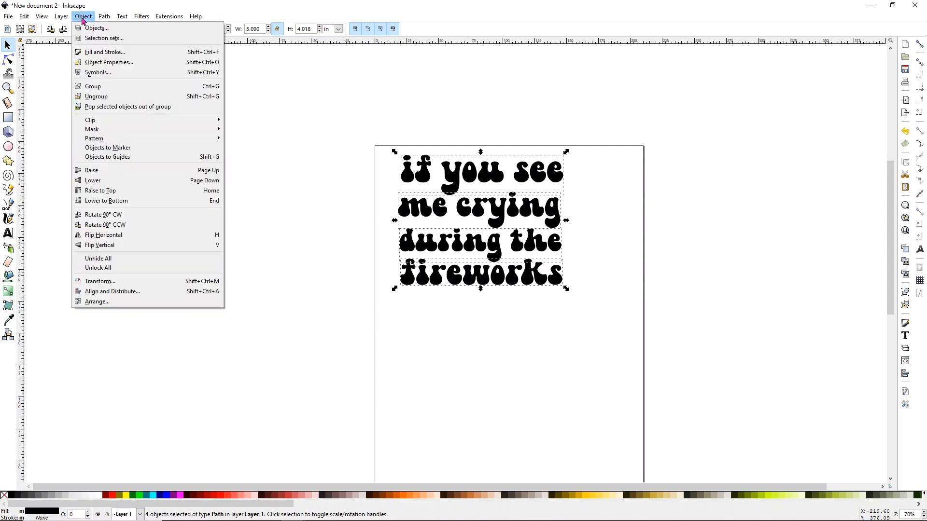
left_click(128, 292)
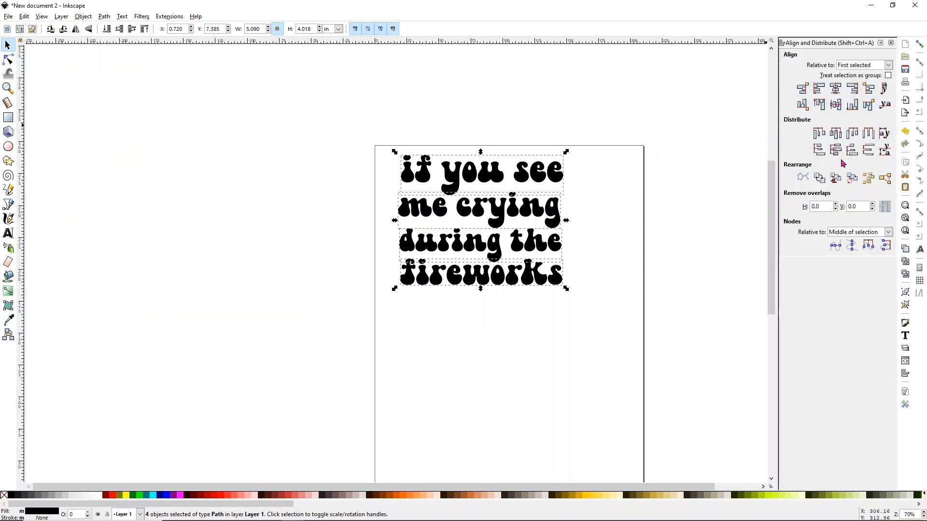
left_click(836, 90)
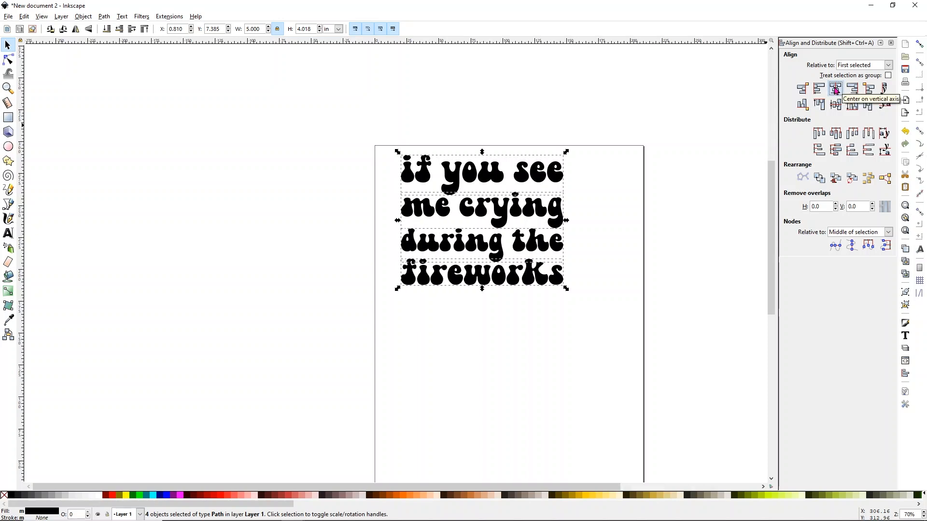
left_click(832, 153)
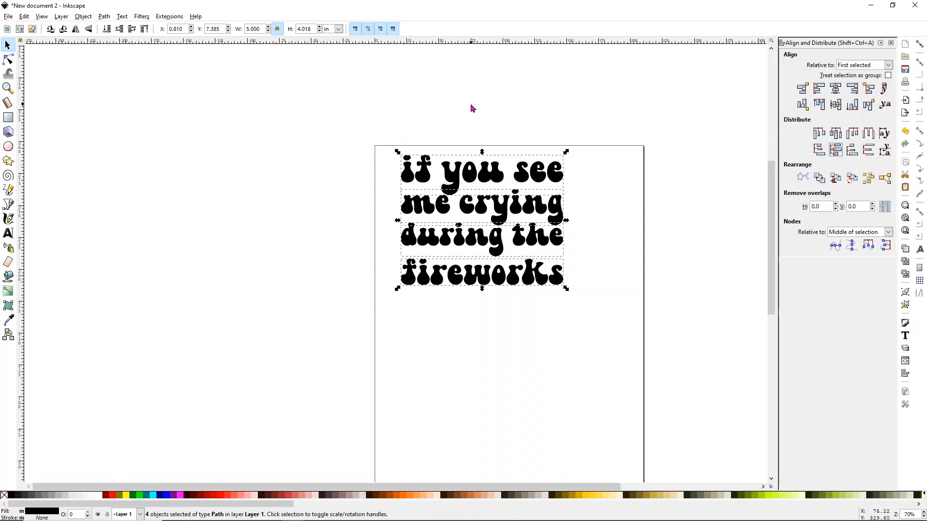
left_click(701, 132)
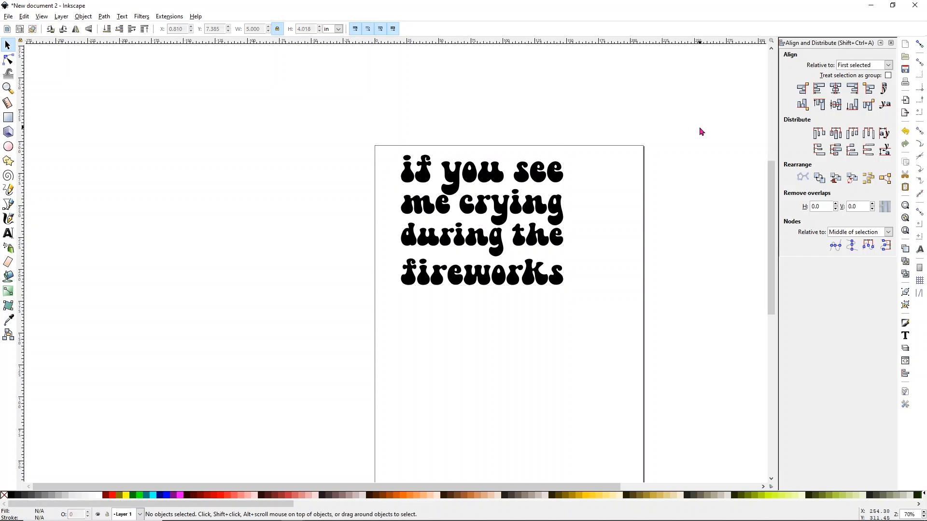
Move "during the" slightly up and "fireworks" closer beneath it, and recenter all four lines on a vertical axis.
left_click(495, 246)
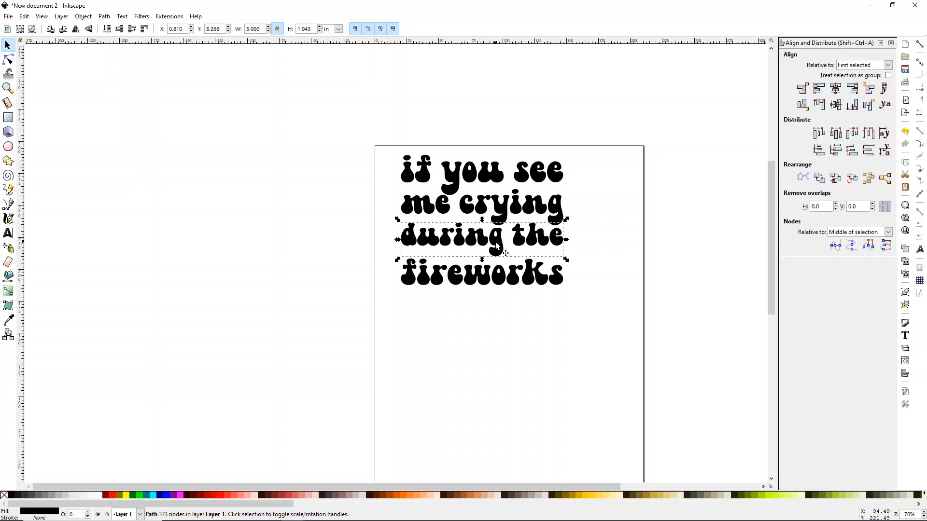
left_click_drag(495, 242, 496, 240)
key("Escape")
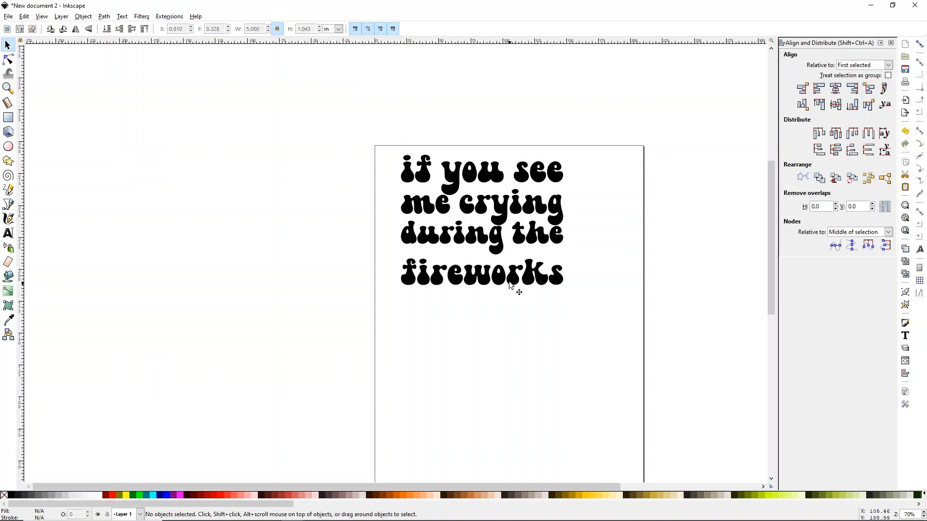
left_click(510, 284)
left_click_drag(509, 283, 508, 271)
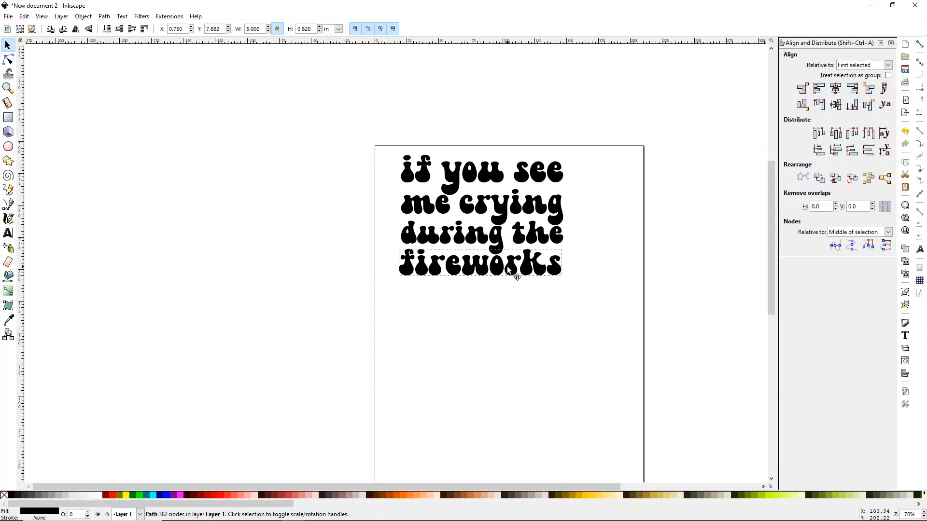
key("Escape")
left_click_drag(621, 301, 379, 149)
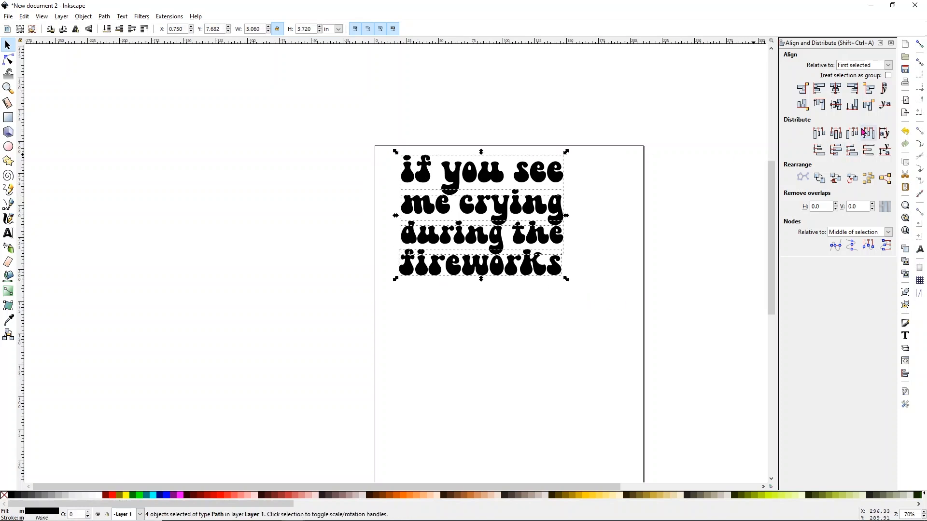
left_click(836, 88)
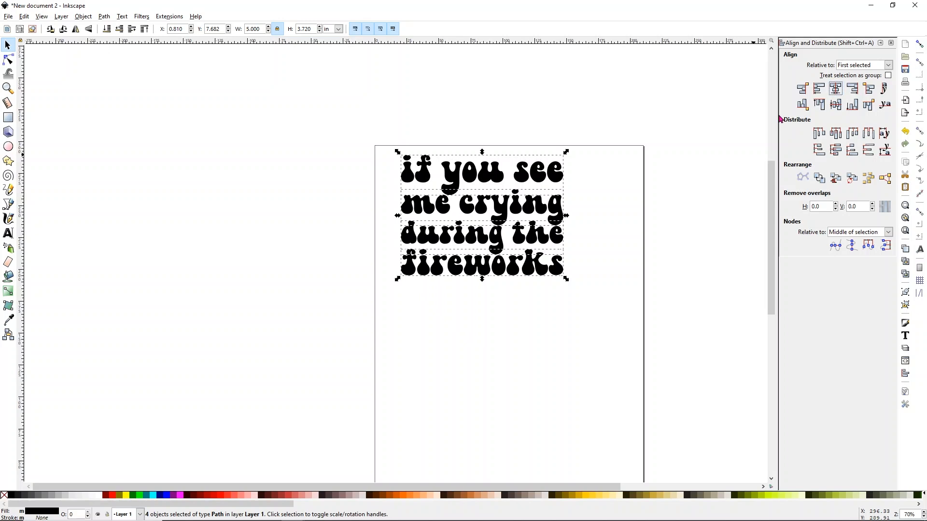
Deselect the text lines and export the drawing as a PNG named fireworks1 in the Desktop's Cricut folder.
left_click(684, 120)
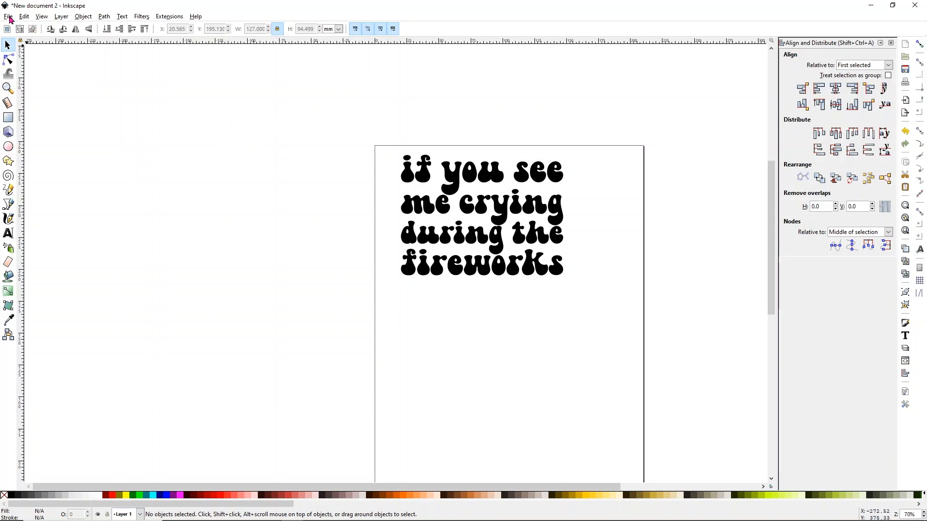
left_click(8, 17)
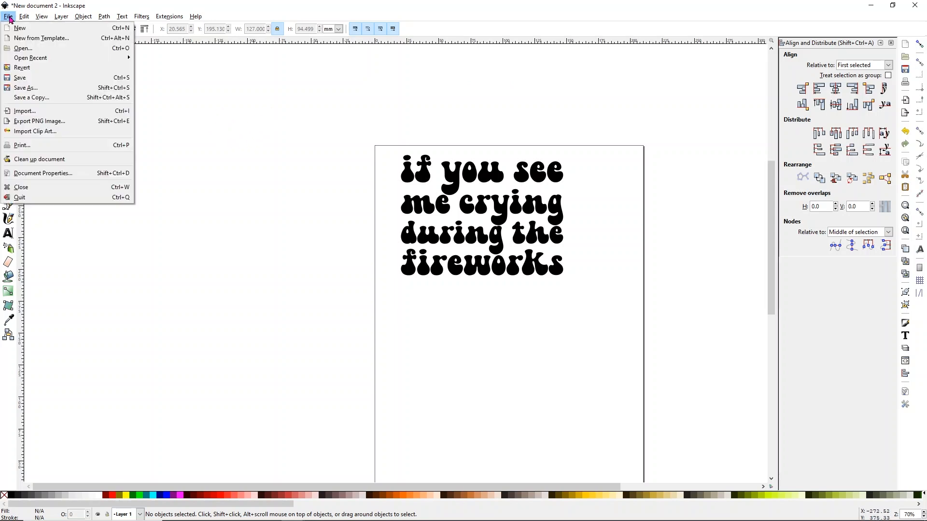
left_click(51, 126)
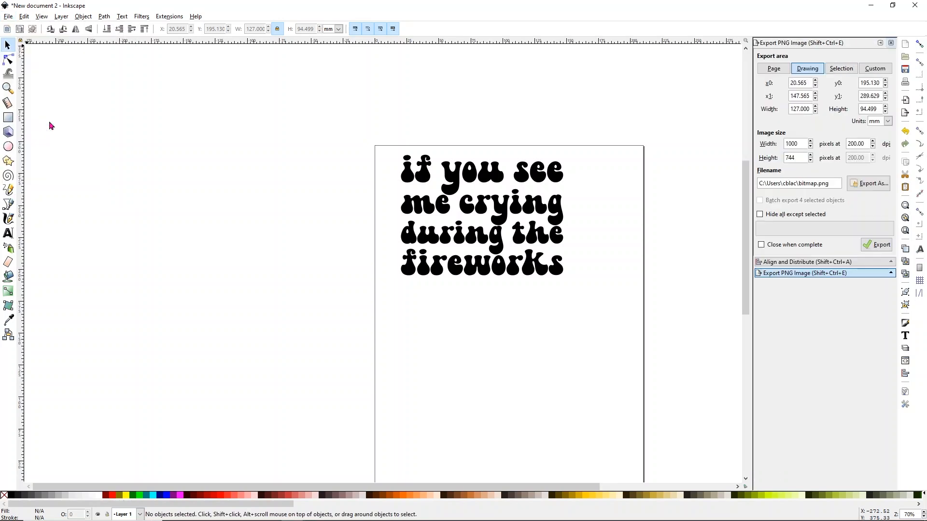
left_click(872, 185)
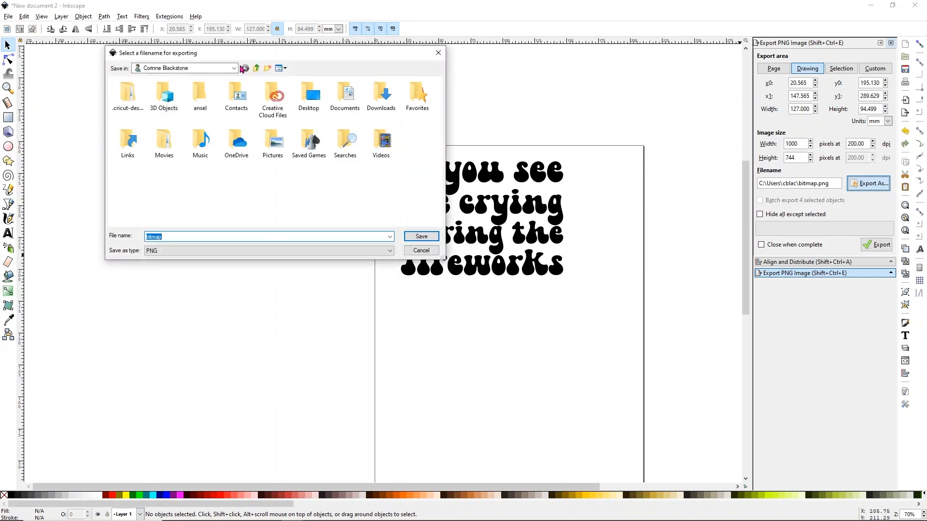
double_click(306, 97)
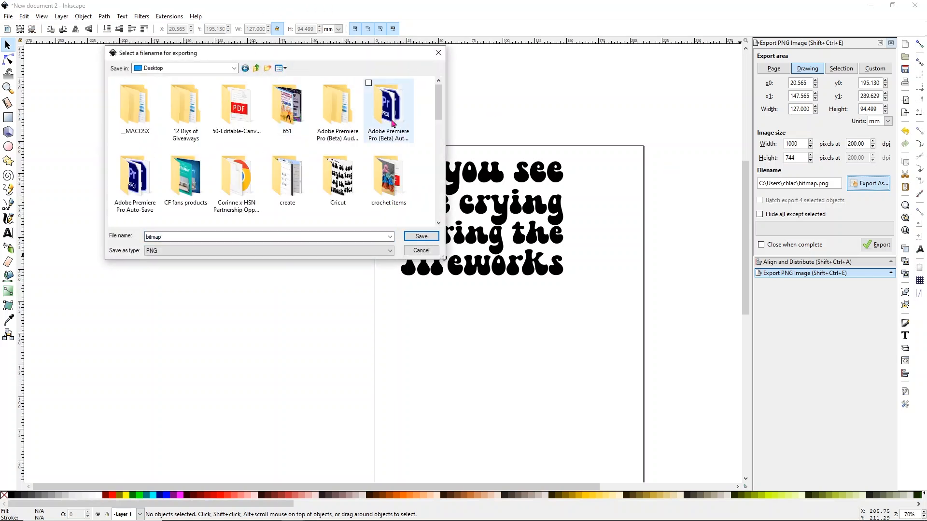
double_click(338, 177)
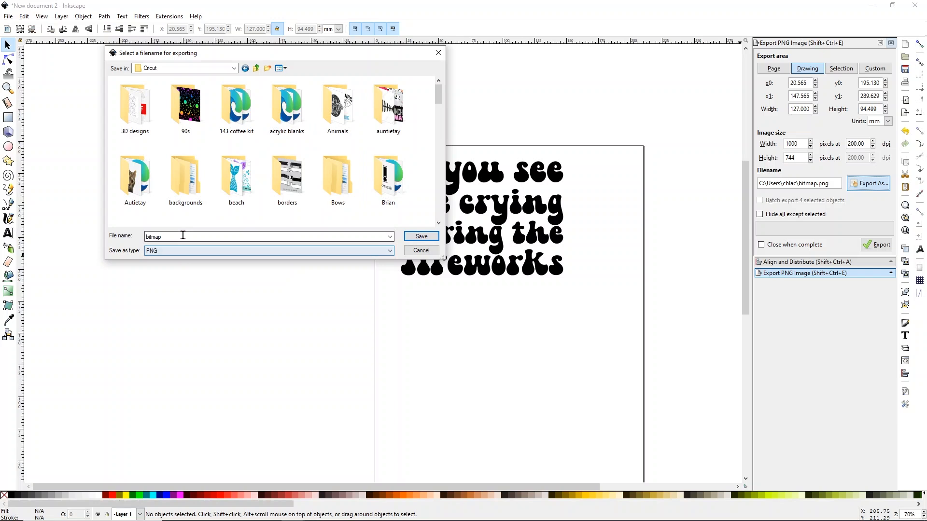
double_click(182, 236)
type("fireworks")
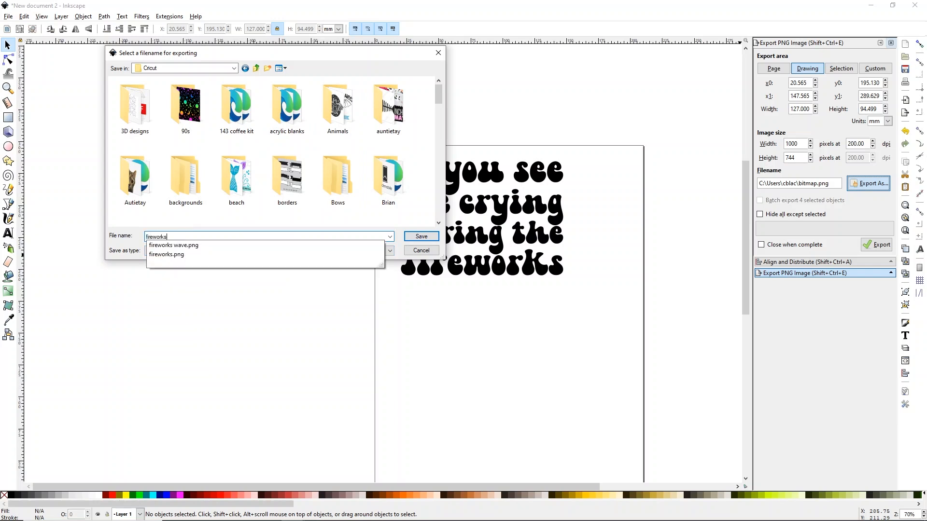
type("1")
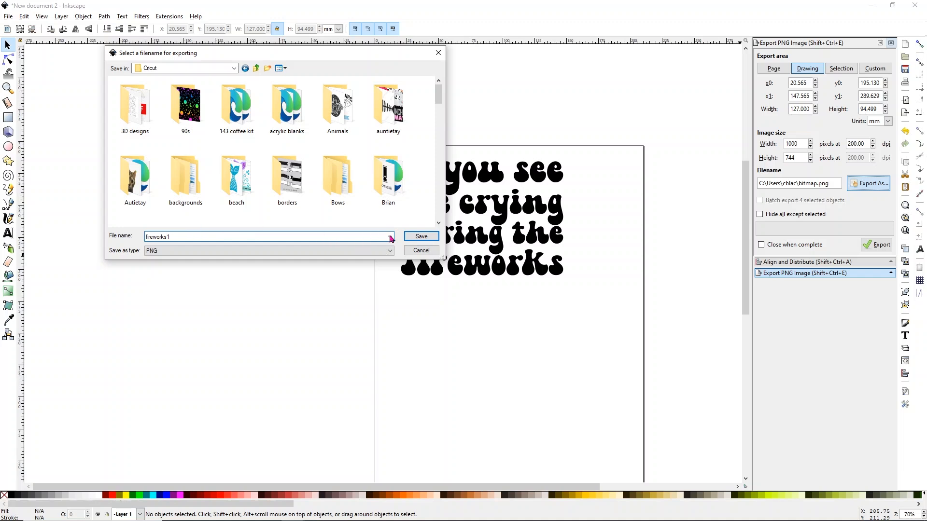
left_click(421, 237)
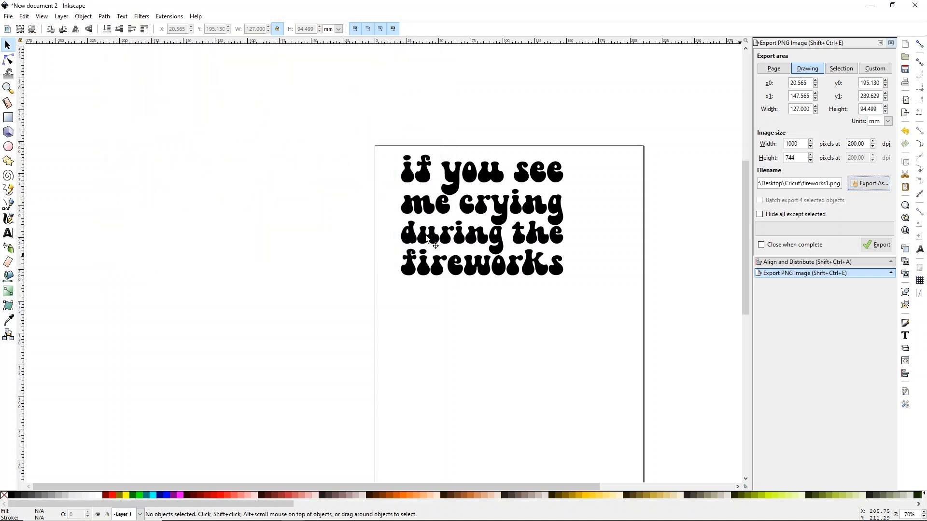
left_click(886, 247)
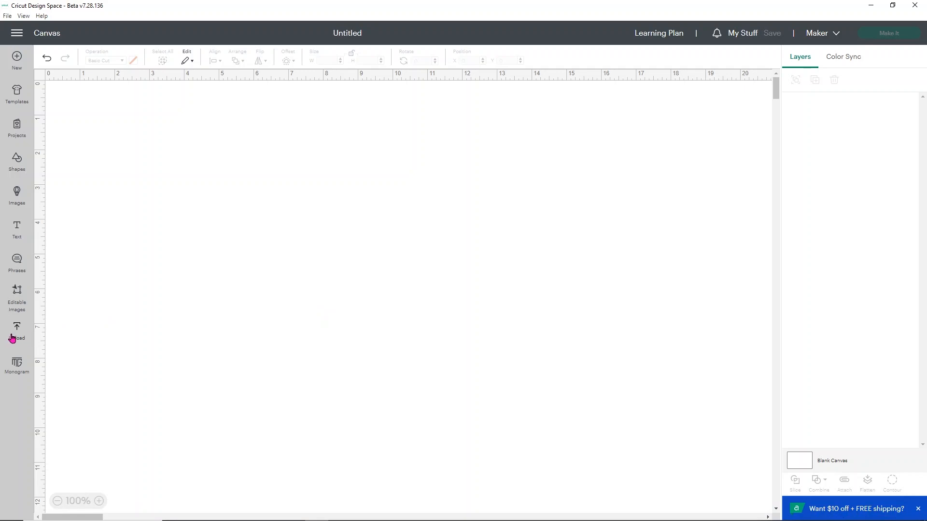
Switch to Cricut Design Space and choose the recent file fireworks1 as the image to upload.
left_click(15, 338)
left_click(96, 184)
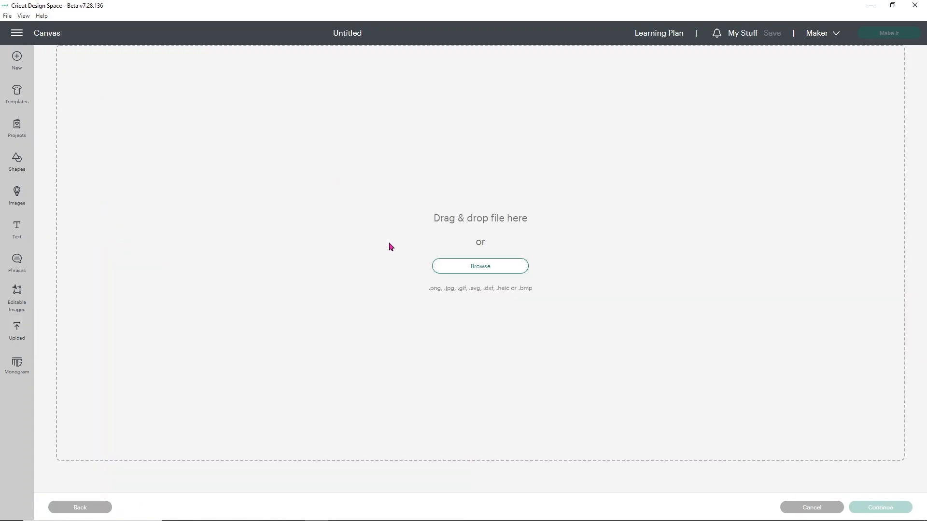
left_click(463, 265)
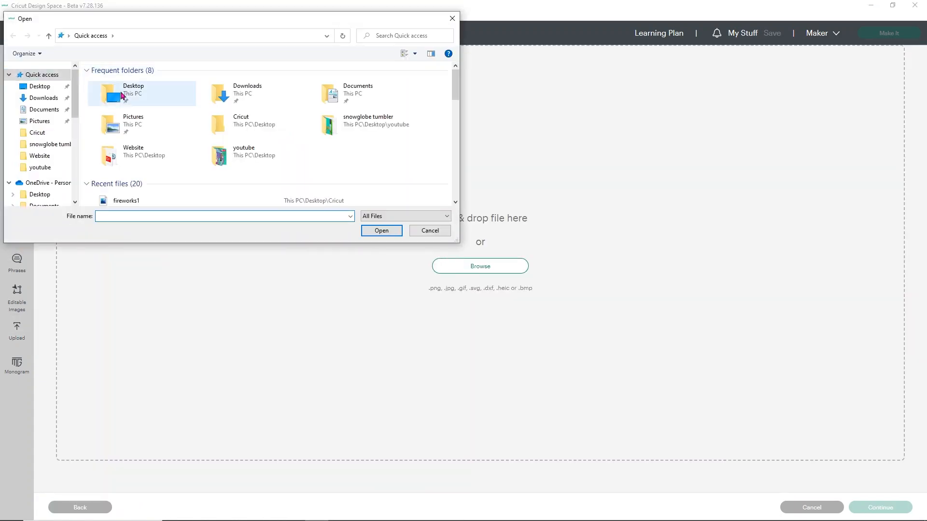
double_click(143, 201)
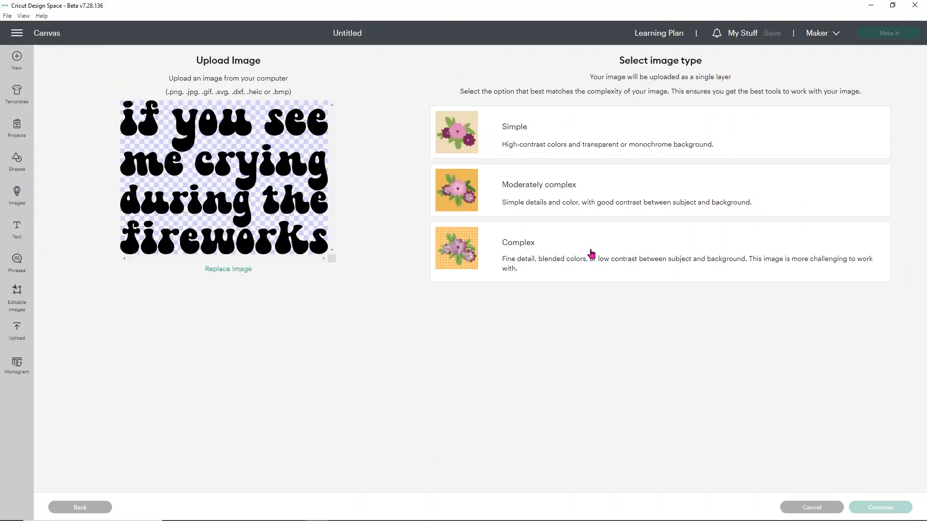
Set the image type to Complex, accept the background as it is, and upload fireworks1 as a Cut Image.
left_click(591, 254)
left_click(882, 507)
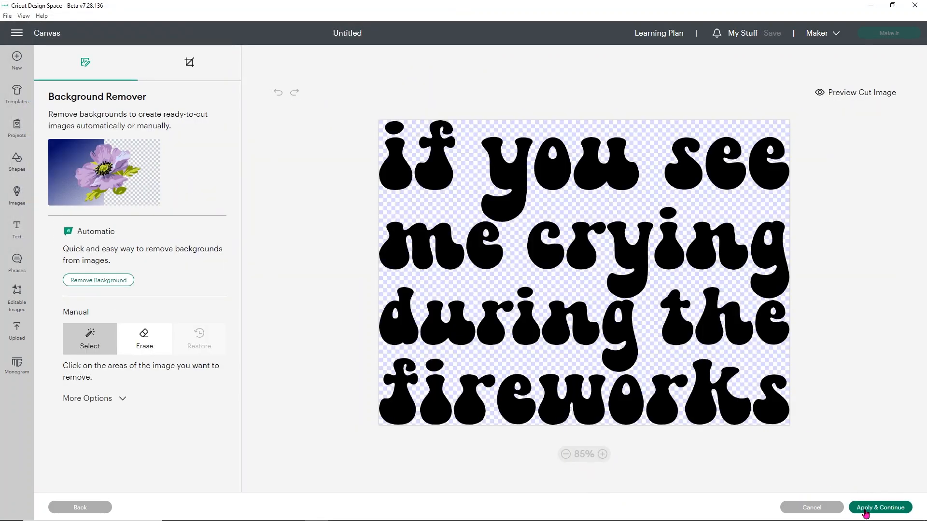
left_click(865, 513)
left_click(117, 178)
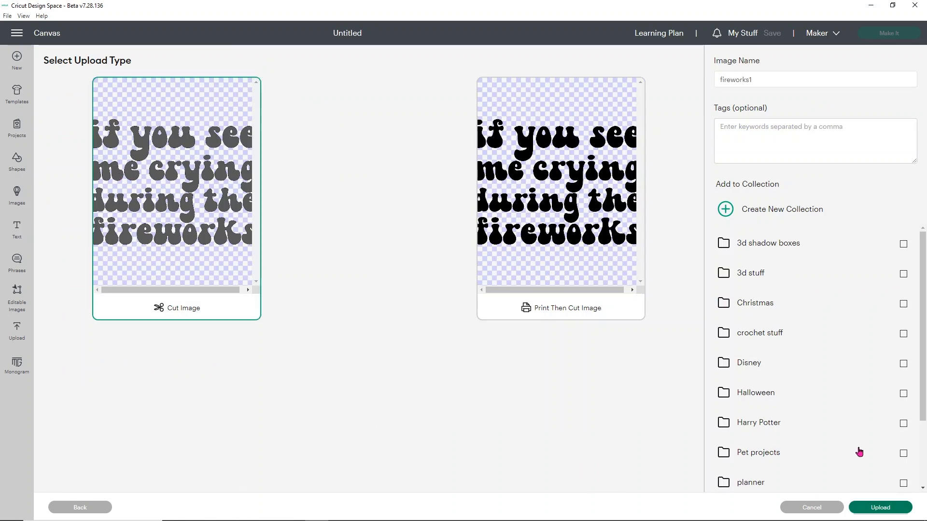
left_click(877, 507)
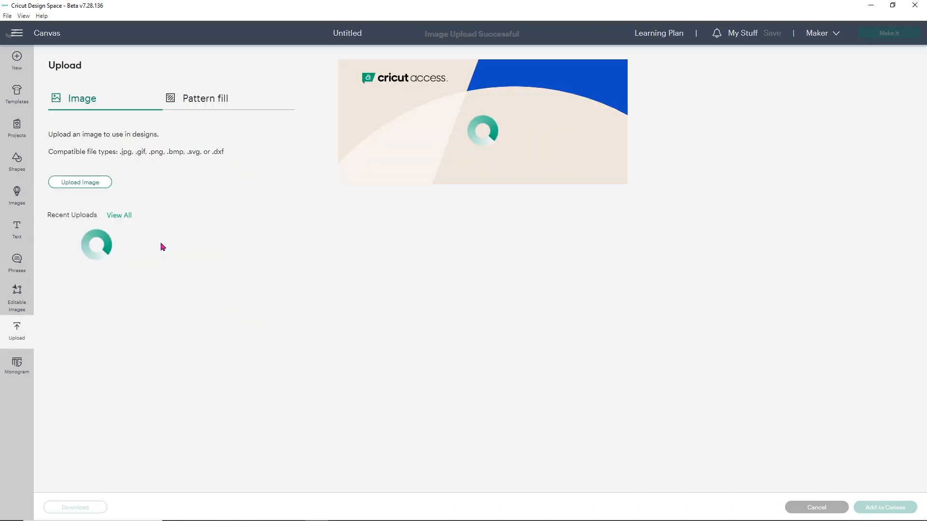
Add the uploaded fireworks1 design to the canvas, move it to about X 2.93, Y 1.06 in, and deselect it.
left_click(98, 257)
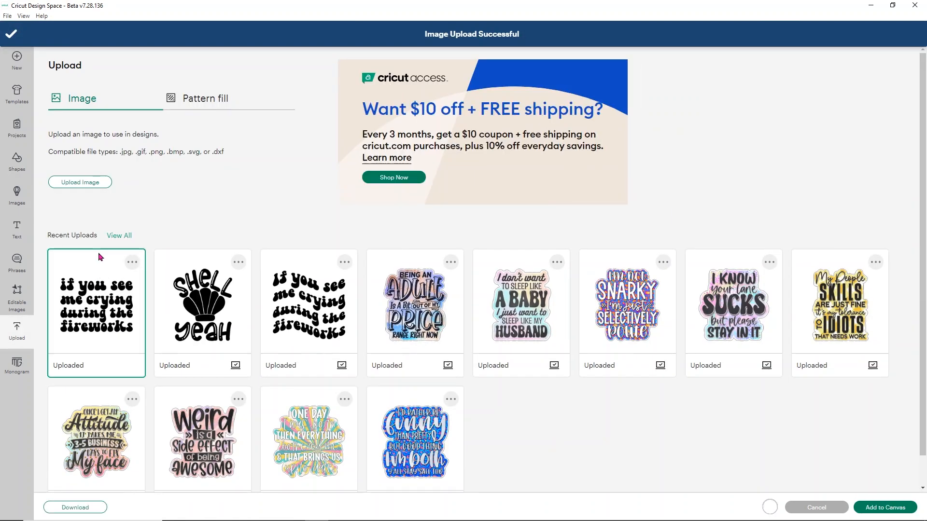
left_click(884, 508)
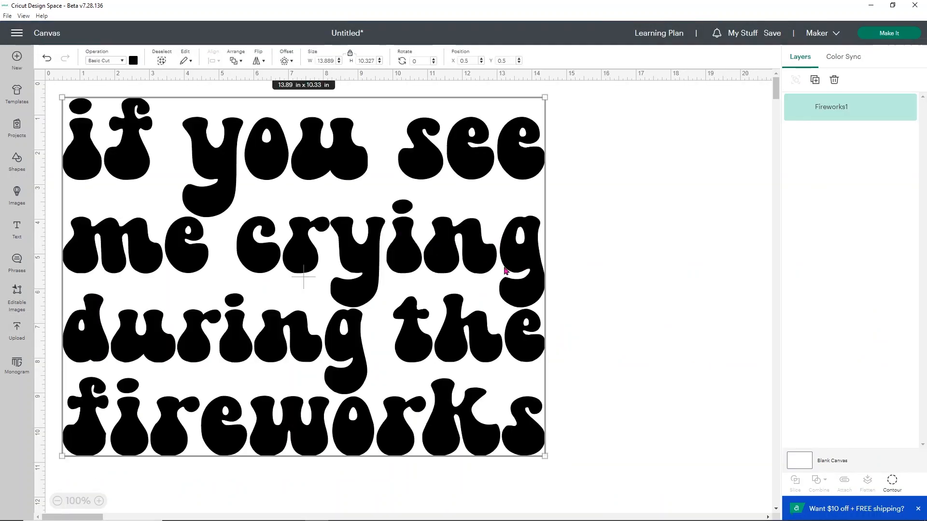
left_click_drag(591, 290, 603, 295)
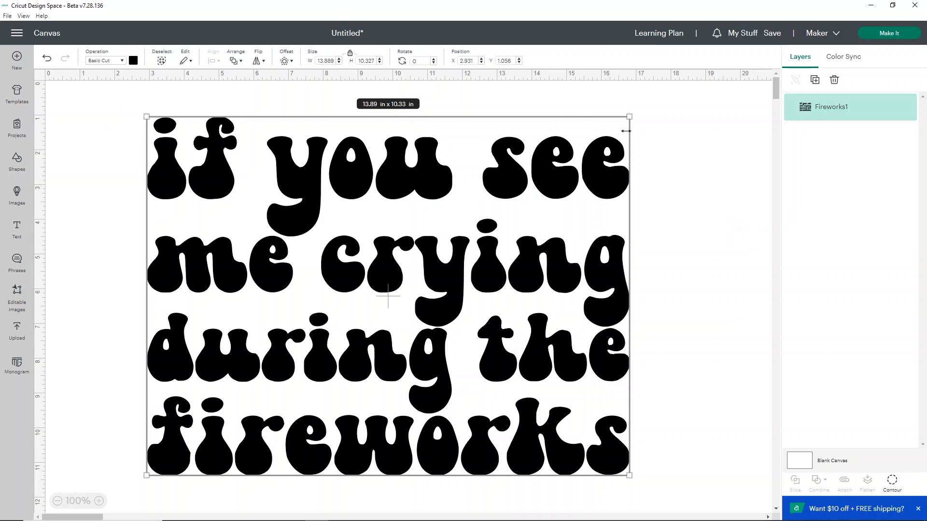
left_click(707, 145)
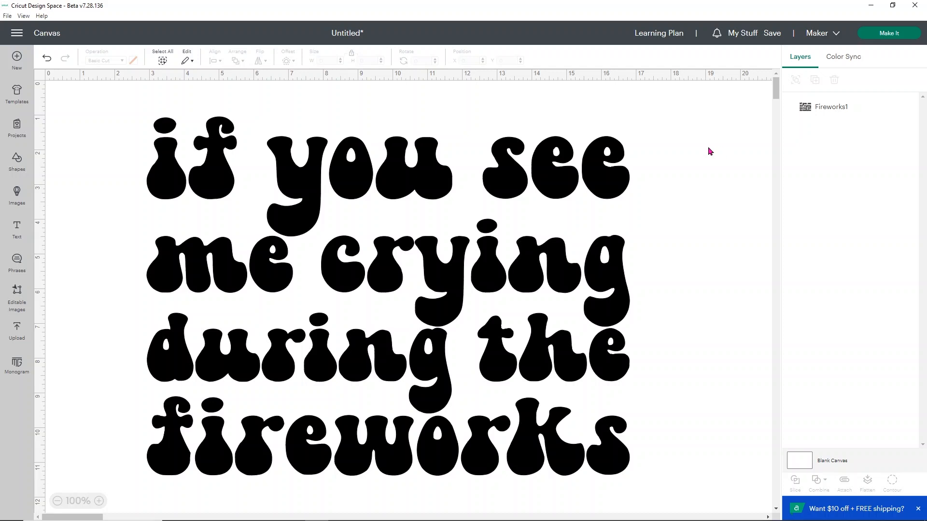
Capture a rectangular snip around the whole four-line design on the canvas with Snipping Tool.
left_click(201, 520)
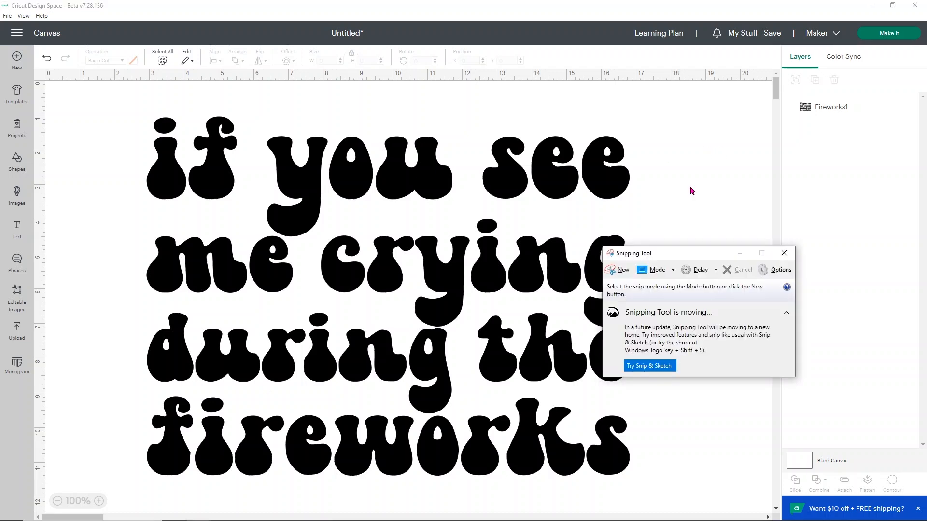
left_click(619, 270)
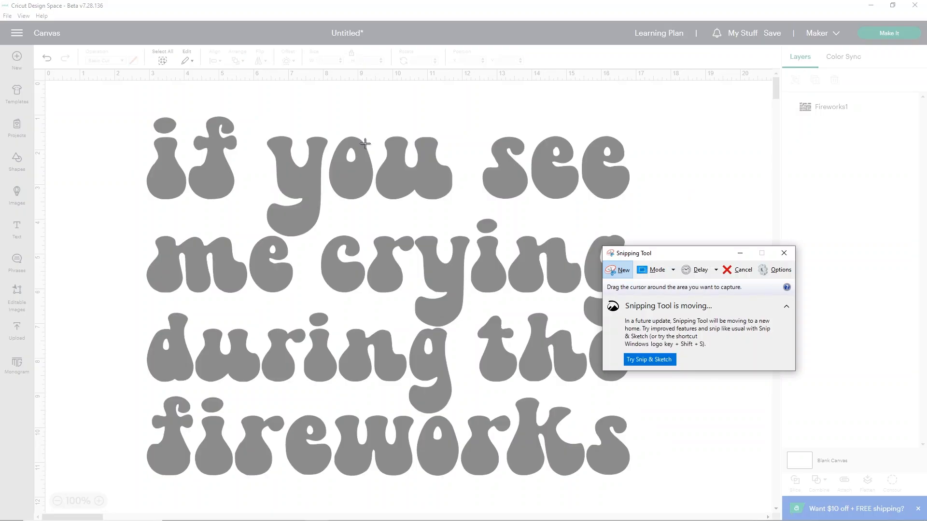
left_click_drag(124, 97, 661, 504)
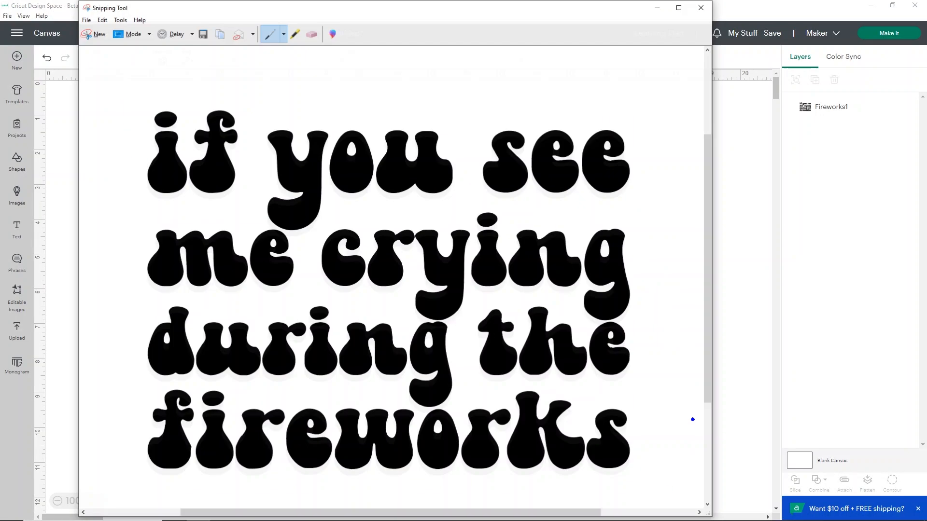
Save the snip as a JPEG named firework2 in the Desktop's Cricut folder.
left_click(203, 34)
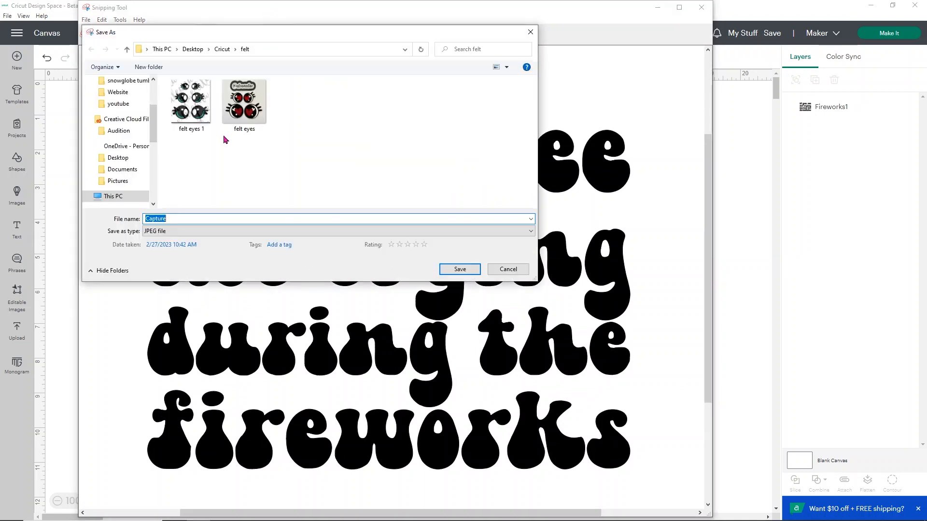
left_click(222, 48)
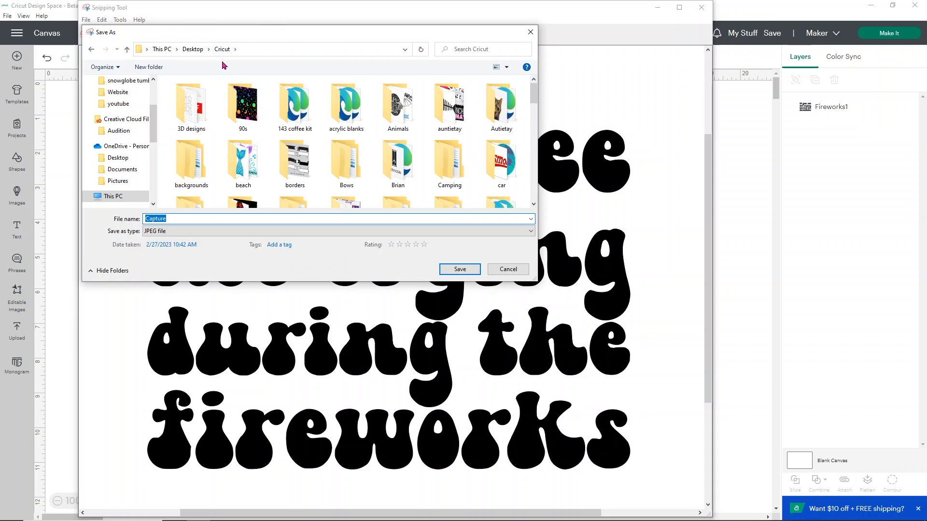
type("firework")
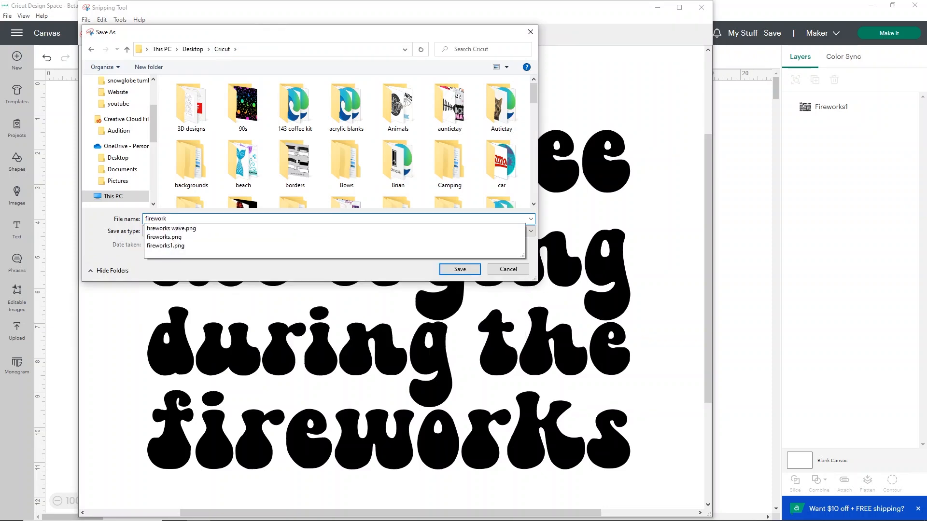
type("2")
key("Return")
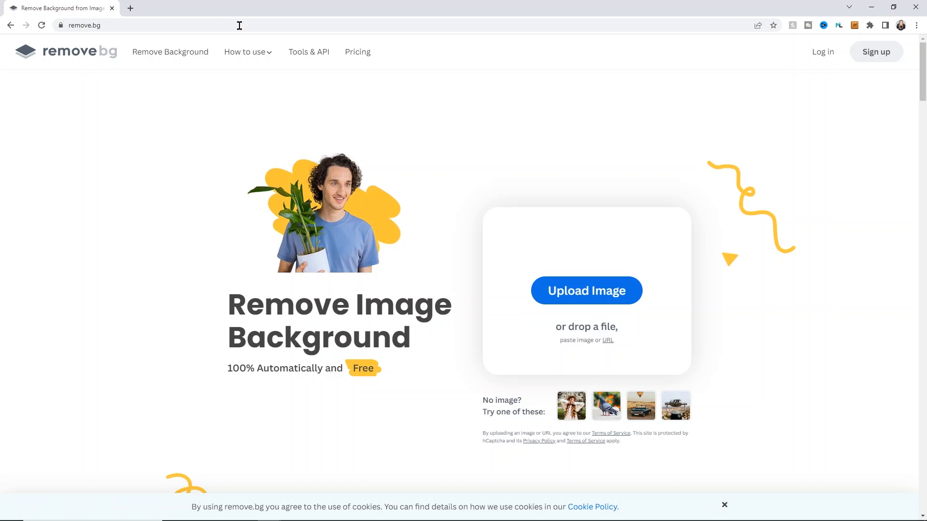
Upload the firework2 image to the remove.bg website in Chrome to remove its background.
left_click(592, 294)
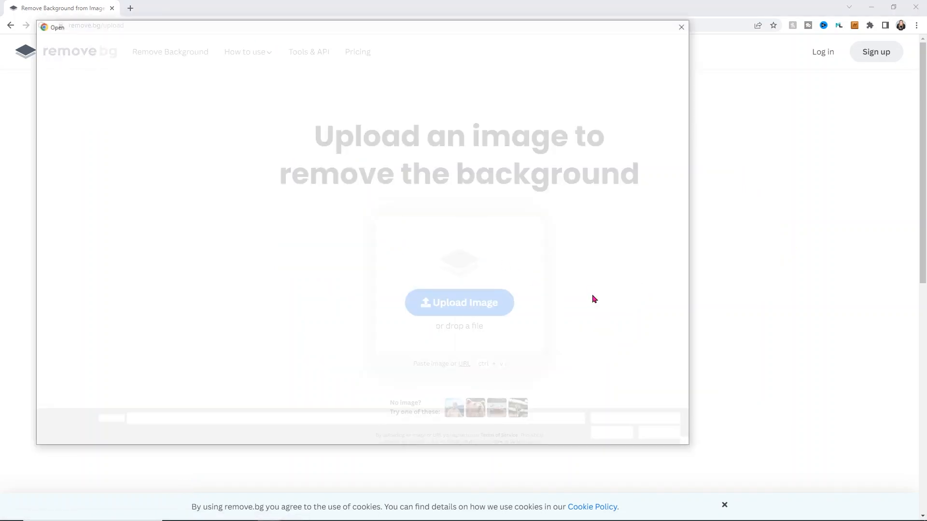
left_click(68, 92)
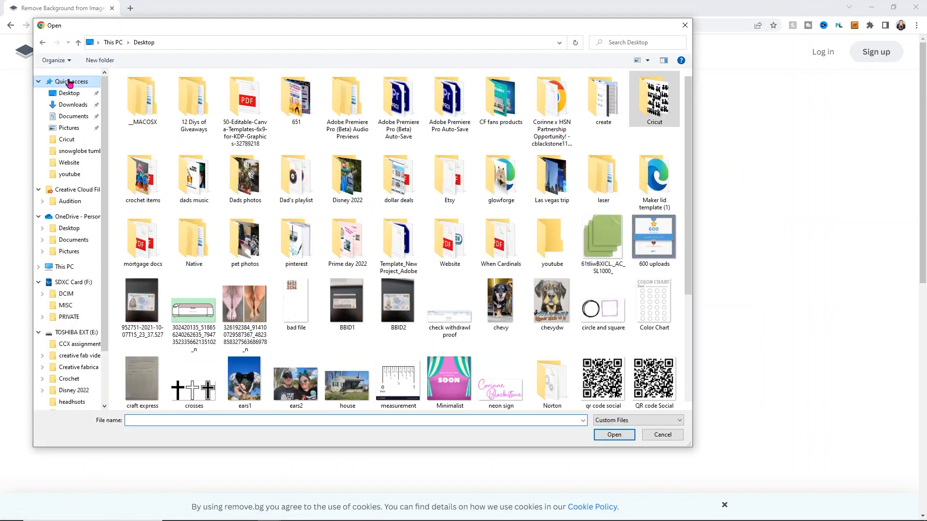
left_click(69, 82)
double_click(148, 181)
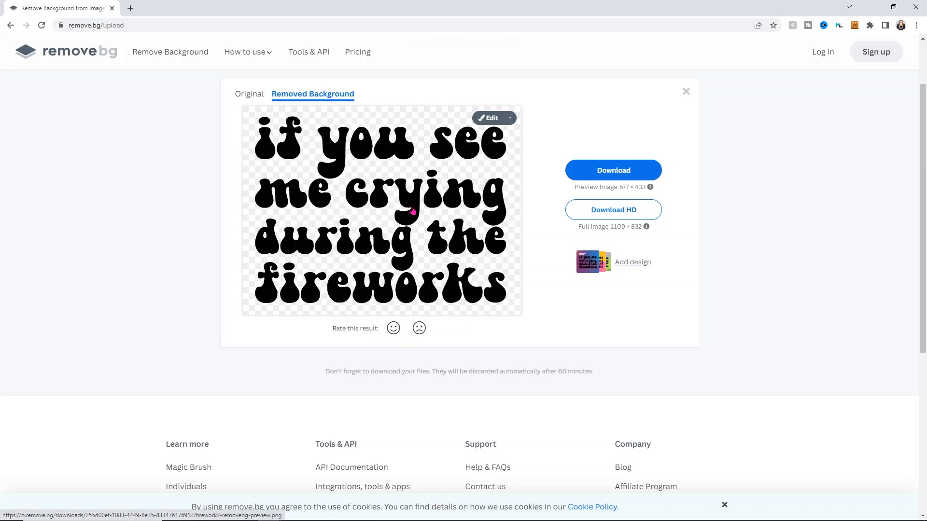
Download the background-free preview image as firework2-removebg-preview into the Desktop's Cricut folder.
left_click(593, 172)
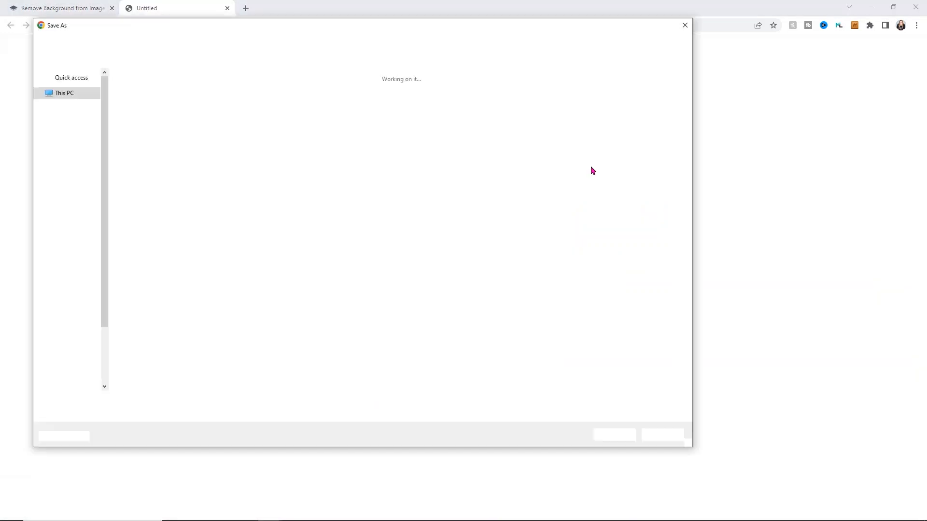
left_click(175, 47)
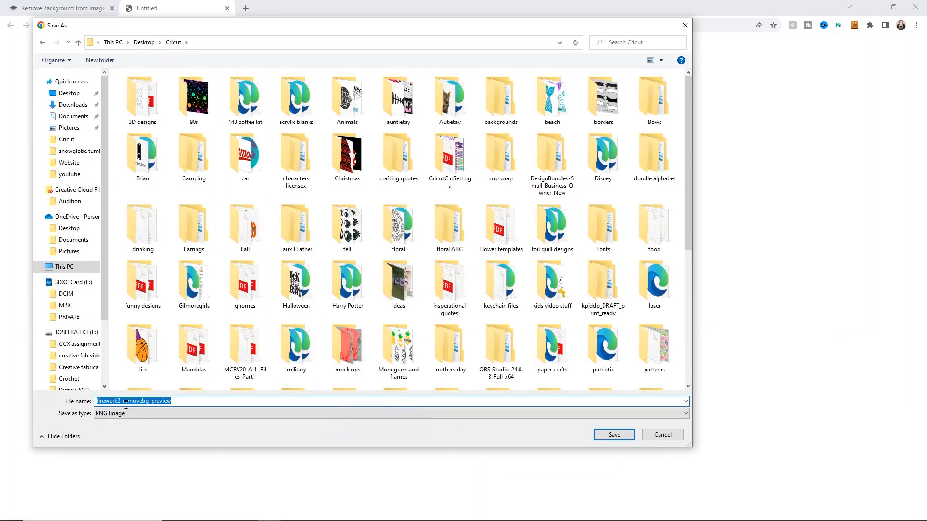
left_click(615, 434)
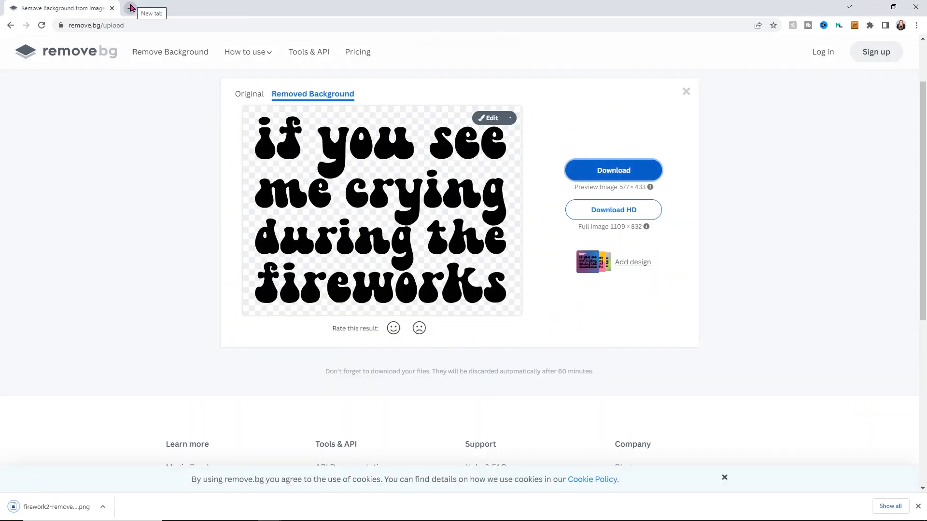
Search Google for "wave effect fontmeme" in a new browser tab.
left_click(133, 8)
type("w")
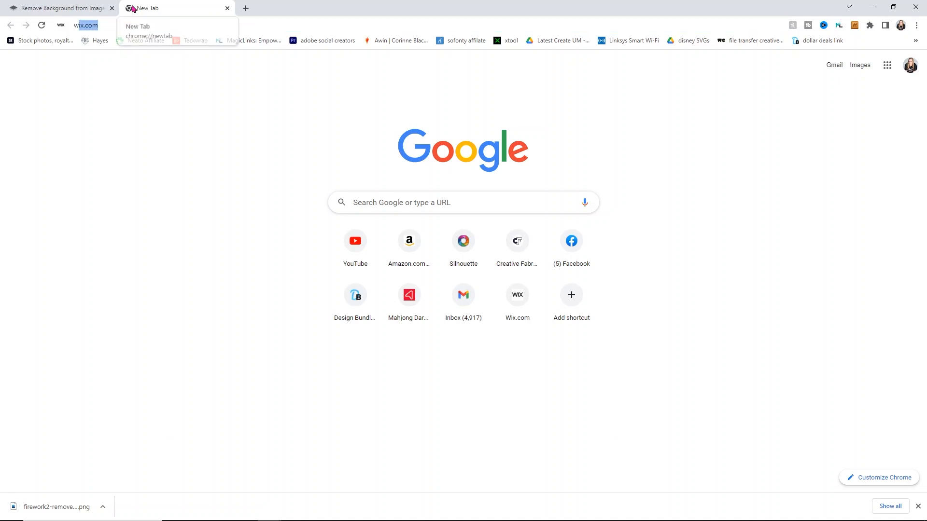
type("ave")
key("Return")
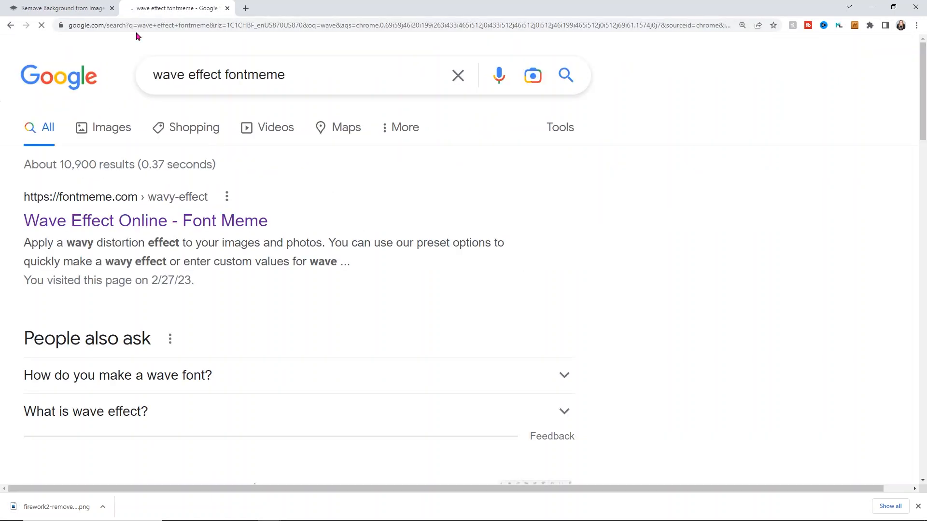
Open Font Meme's Wave Effect Online page from the search results and upload the background-free firework2 image.
left_click(187, 232)
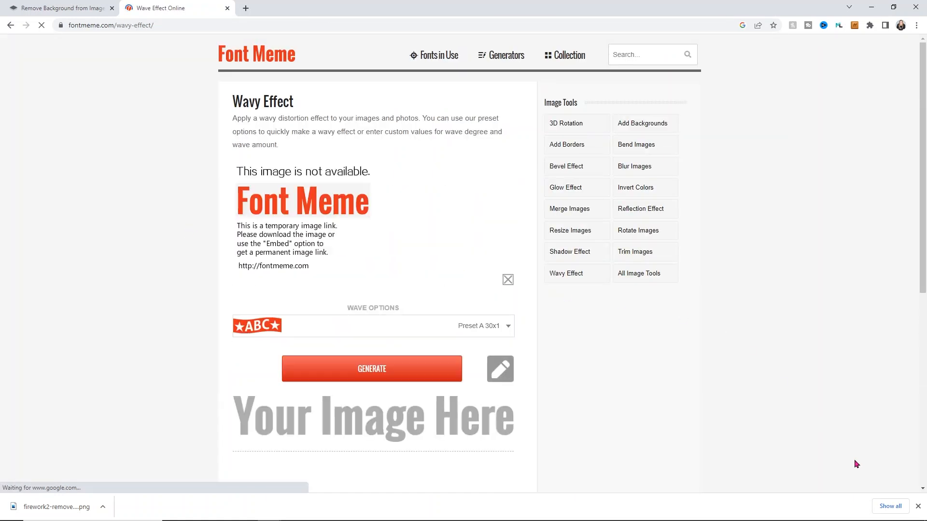
left_click(918, 506)
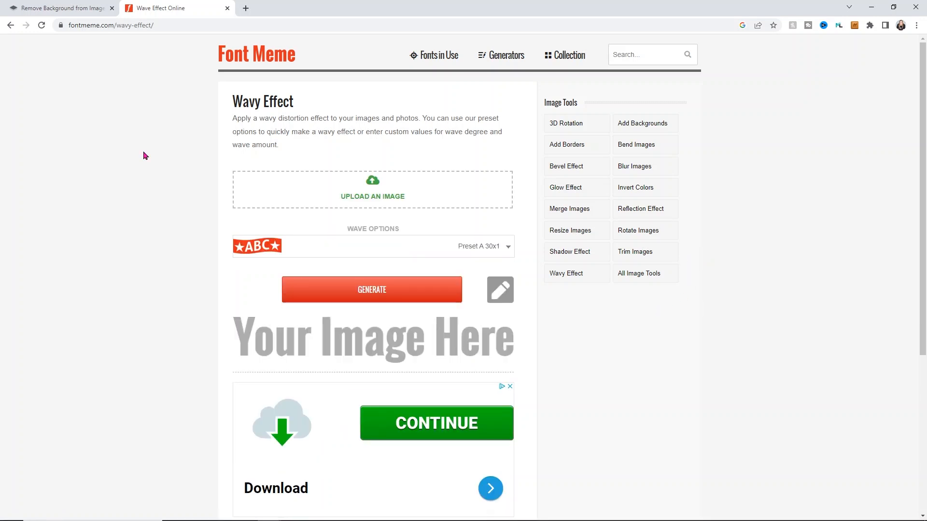
left_click(415, 189)
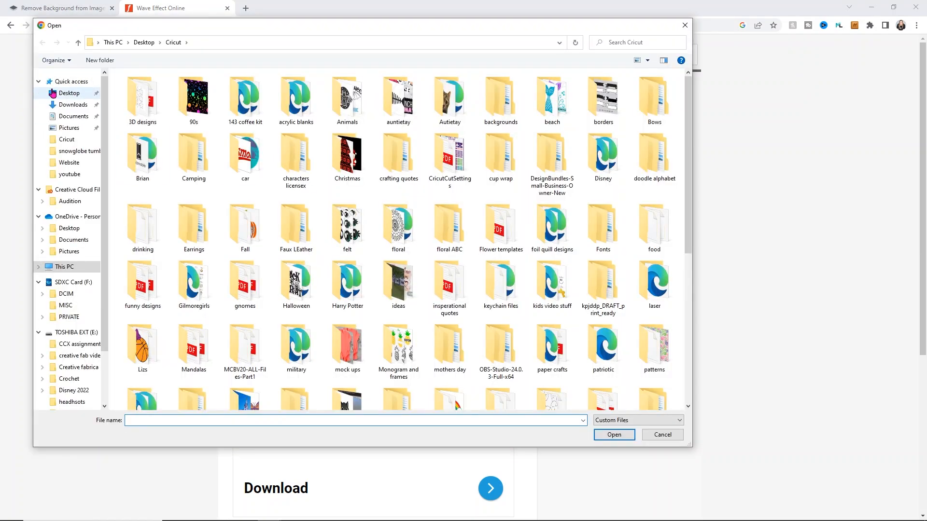
left_click(52, 92)
left_click(67, 81)
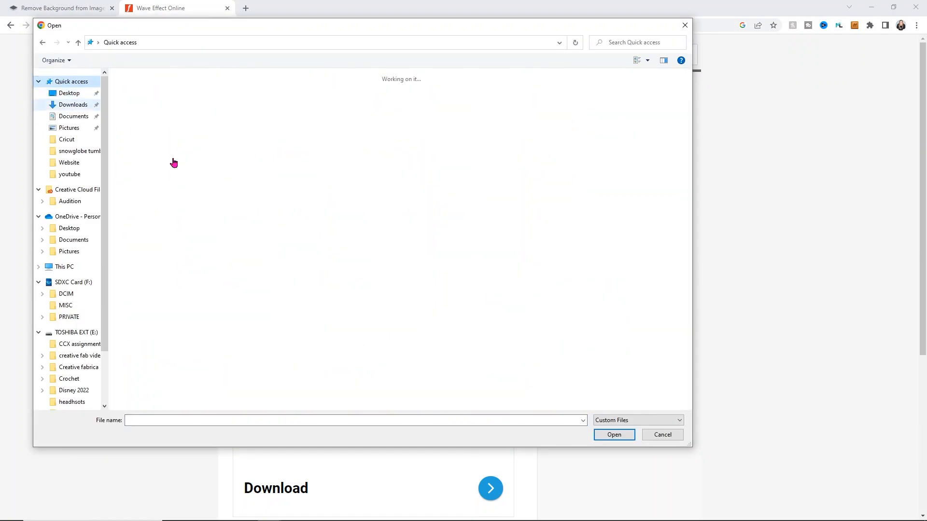
double_click(188, 202)
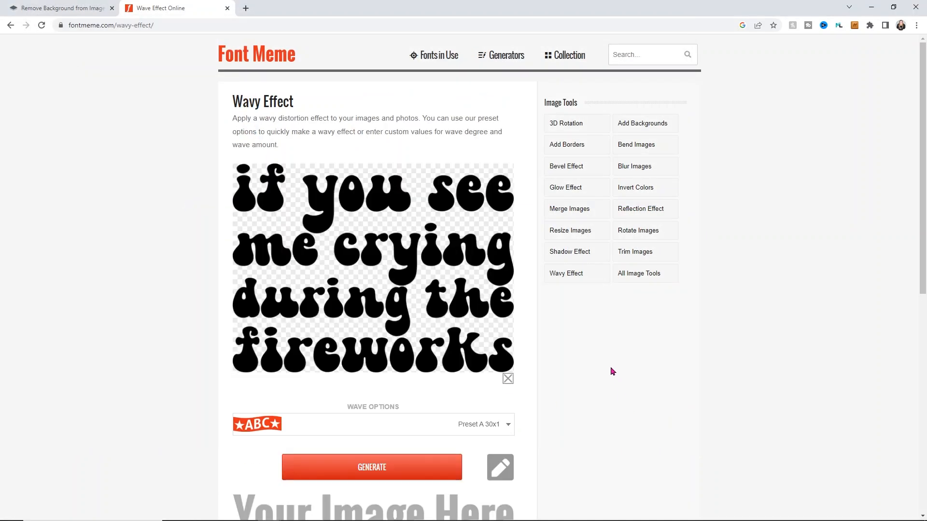
Generate the wavy version of the uploaded text image using the Preset A 30x1 wave option.
scroll(610, 371, "down", 3)
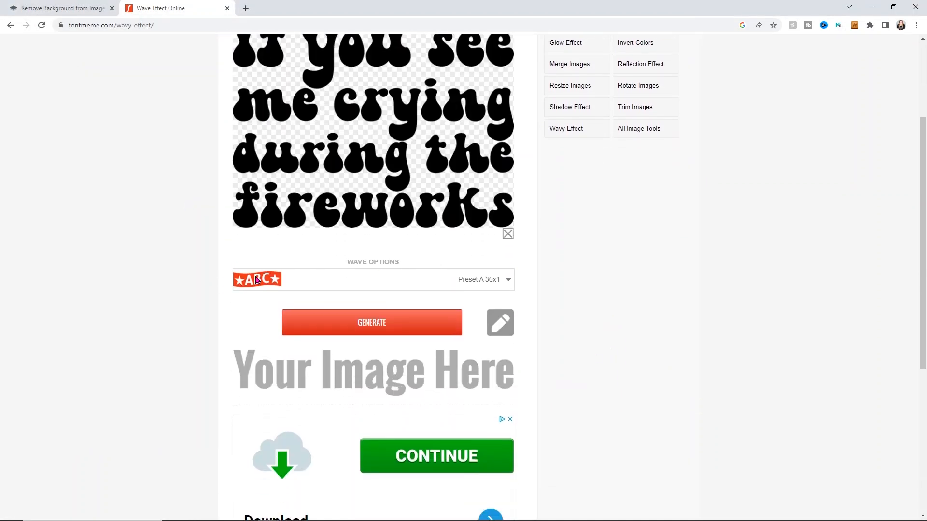
left_click(377, 328)
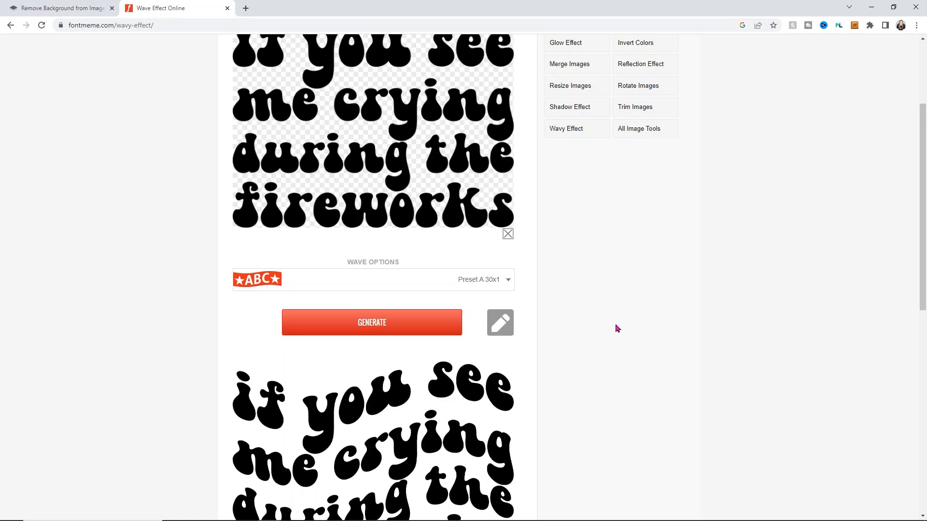
scroll(604, 329, "down", 2)
scroll(605, 332, "down", 1)
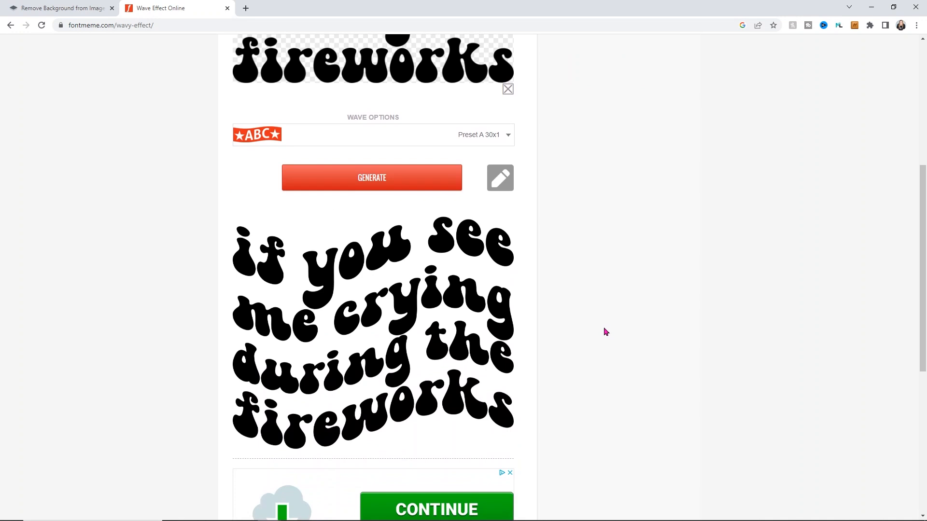
Try the Preset B 30x2, Preset C -30x1 and Preset D -30x2 wave options on the text image.
left_click(486, 139)
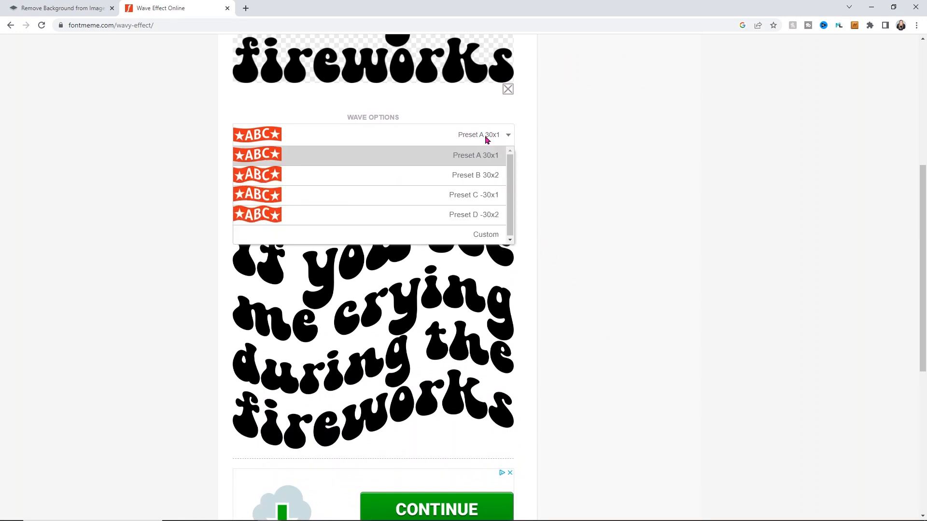
left_click(337, 172)
left_click(334, 177)
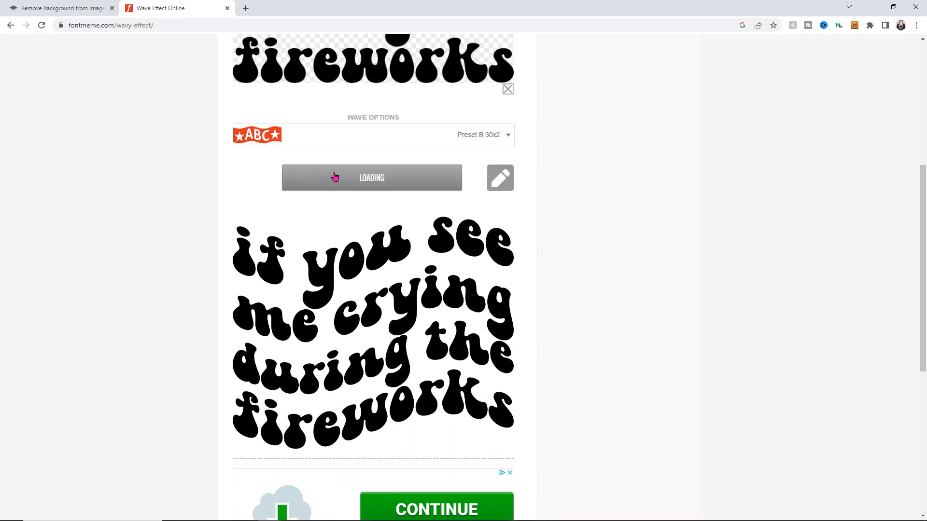
left_click(346, 142)
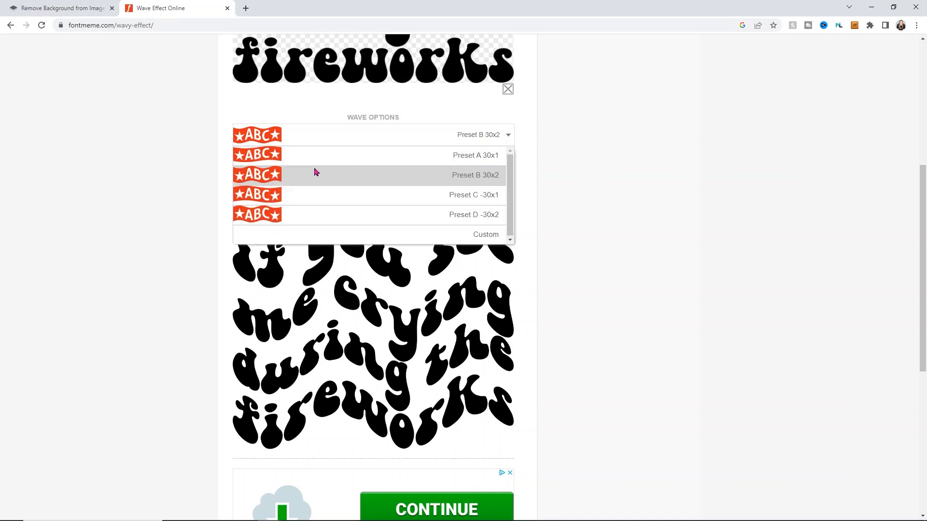
left_click(304, 193)
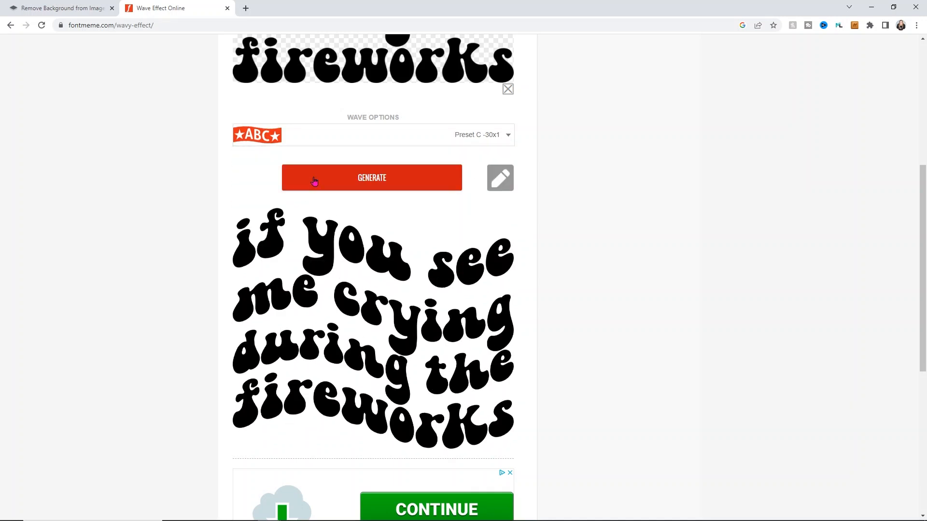
left_click(316, 143)
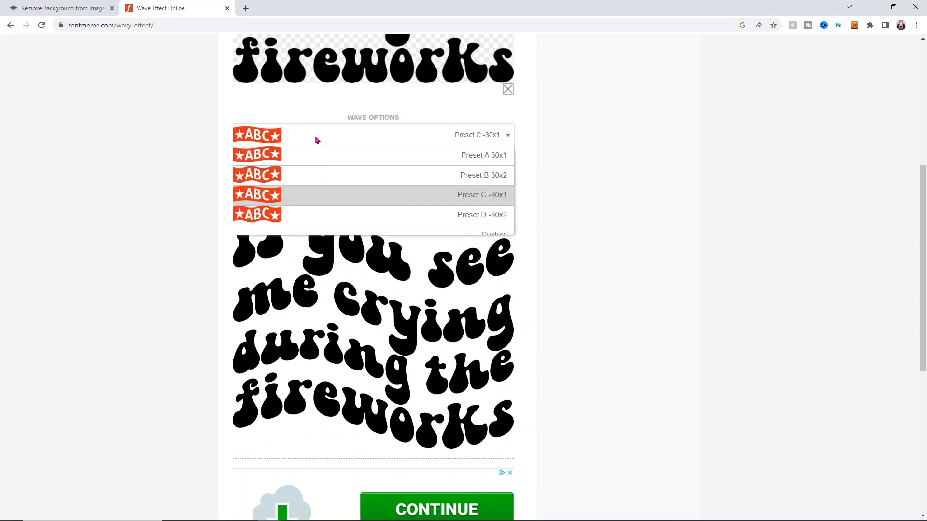
left_click(292, 211)
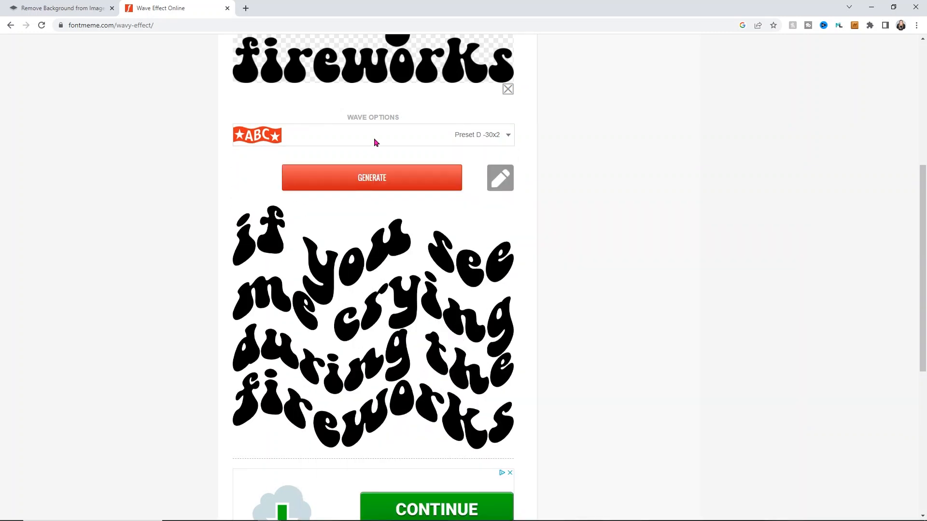
Try a custom wave with a degree of -288 and an amount of 65, and generate the image.
left_click(335, 136)
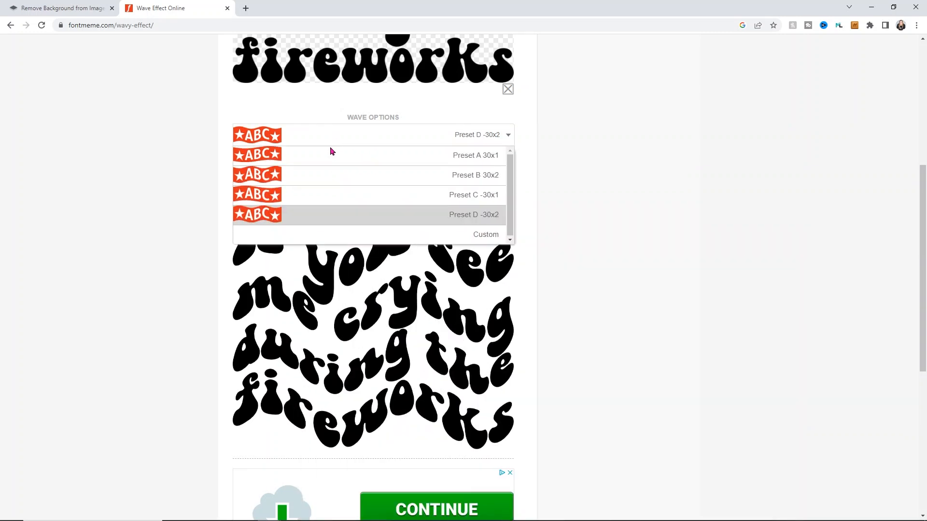
left_click(332, 236)
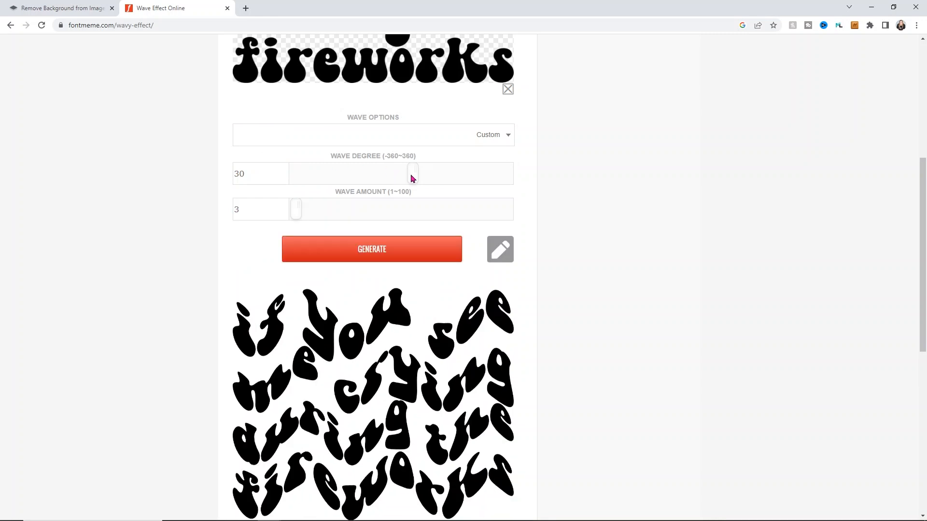
left_click_drag(412, 177, 310, 179)
left_click_drag(296, 212, 437, 224)
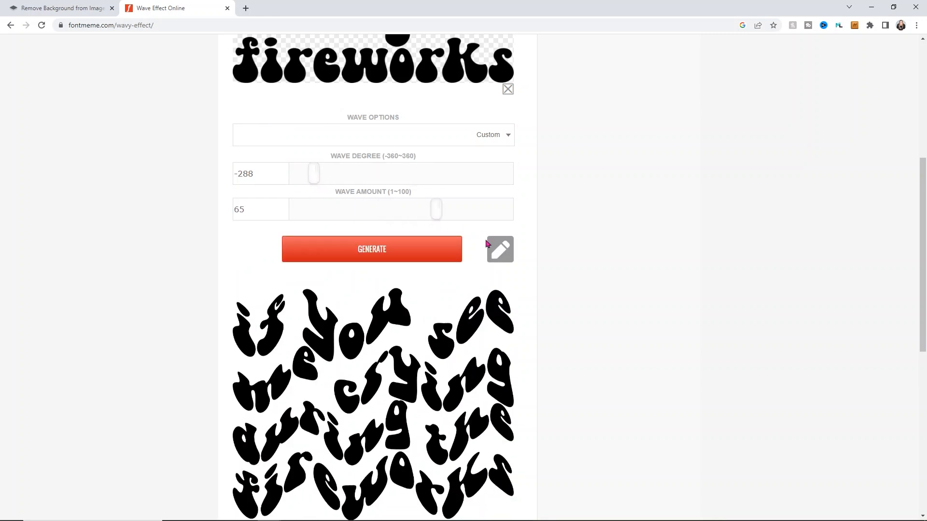
left_click(417, 249)
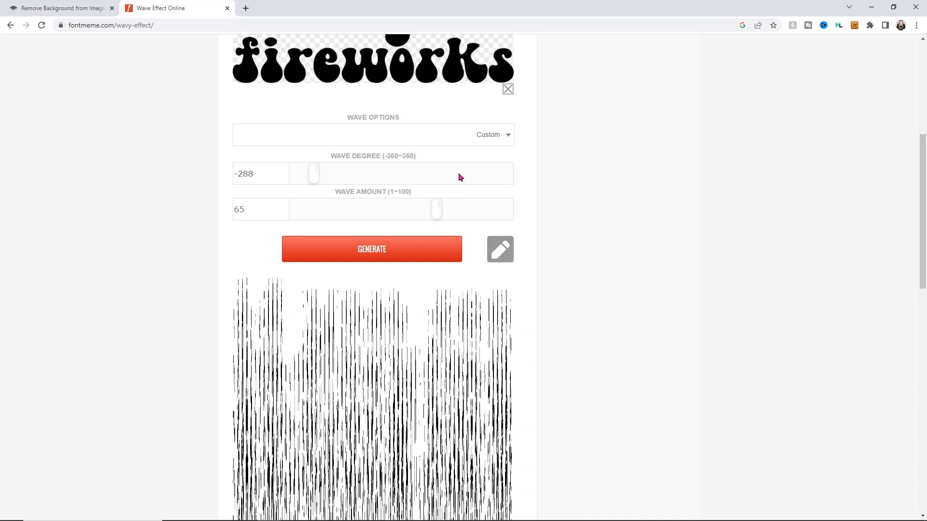
Try a custom wave degree of 277 with a wave amount of 17, and inspect the generated image.
left_click_drag(307, 179, 490, 187)
left_click_drag(438, 208, 329, 207)
left_click(364, 248)
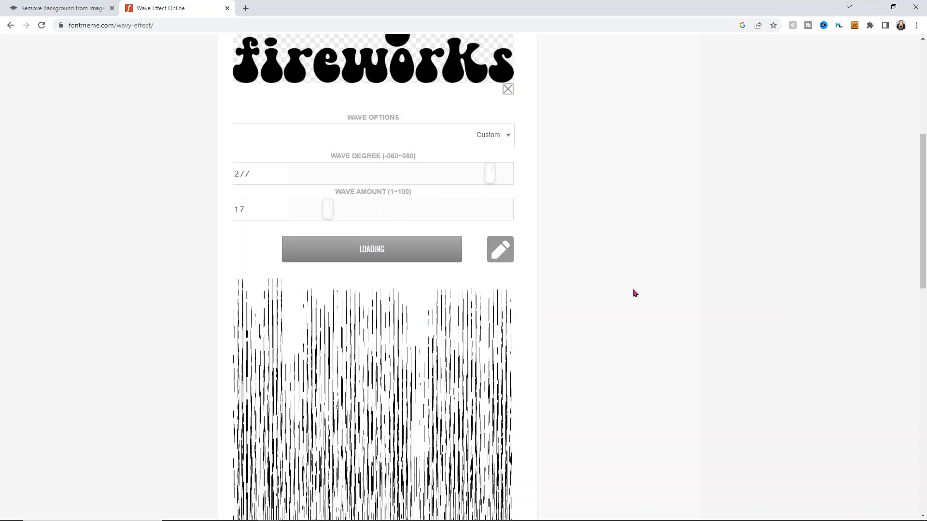
scroll(634, 293, "down", 5)
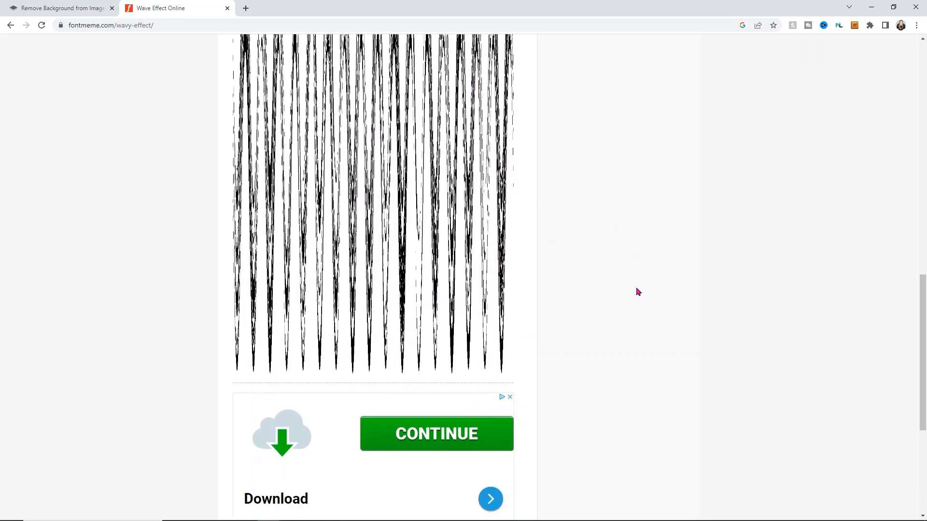
scroll(637, 290, "up", 8)
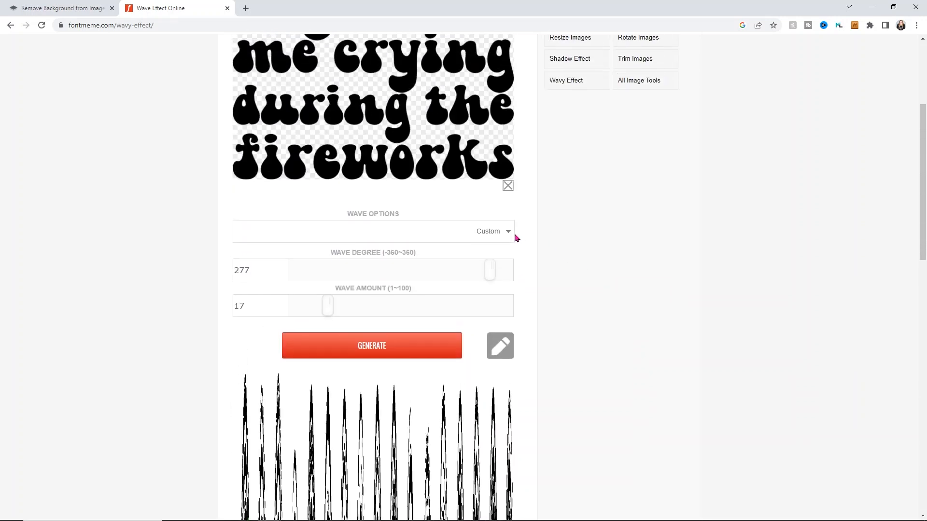
Set the wave option back to Preset A 30x1 and review the regenerated wavy text.
left_click(508, 233)
left_click(304, 251)
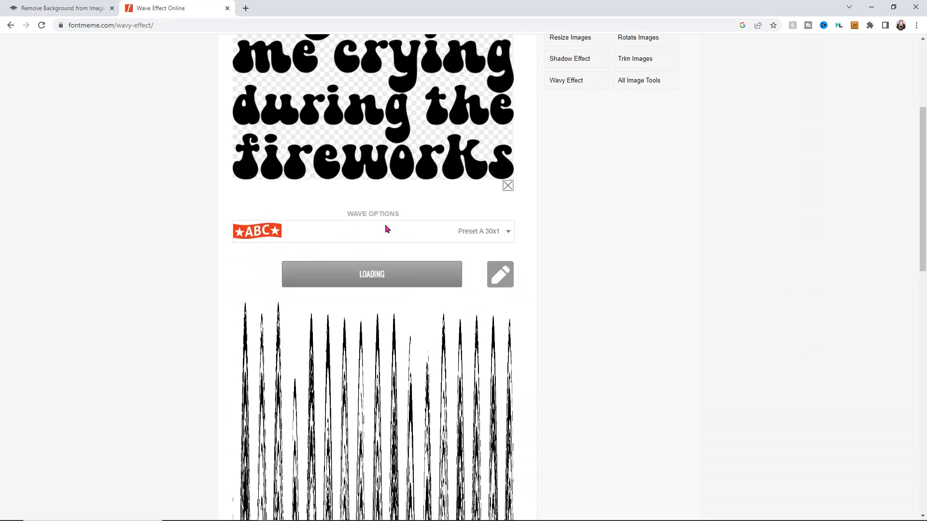
scroll(623, 253, "down", 2)
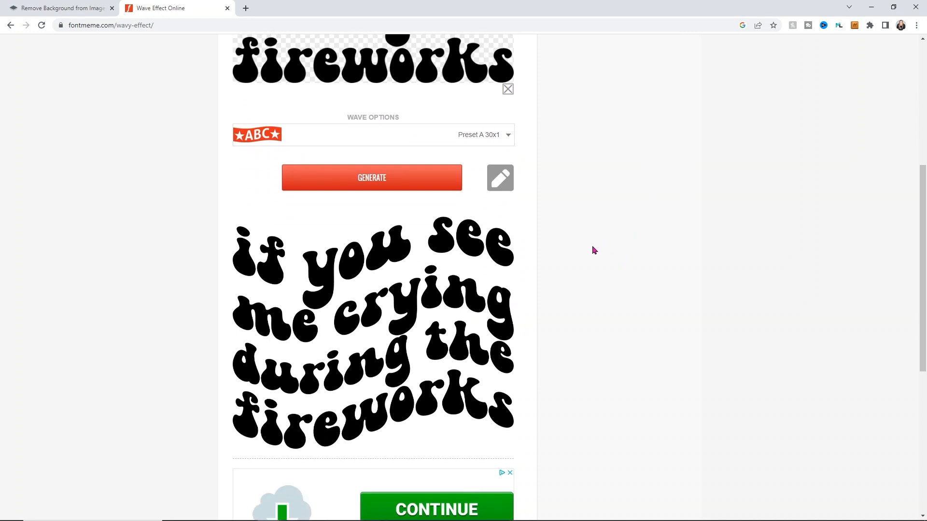
scroll(592, 246, "down", 1)
scroll(611, 166, "down", 3)
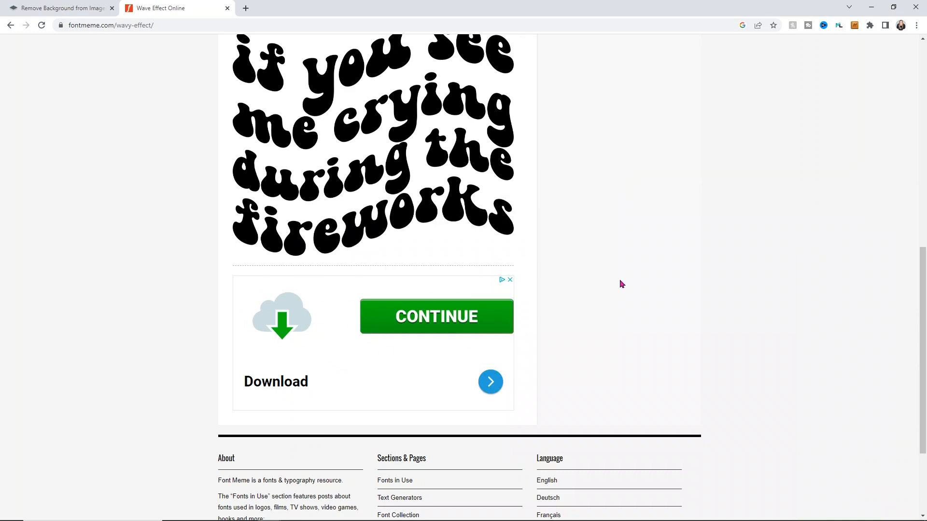
scroll(672, 258, "up", 4)
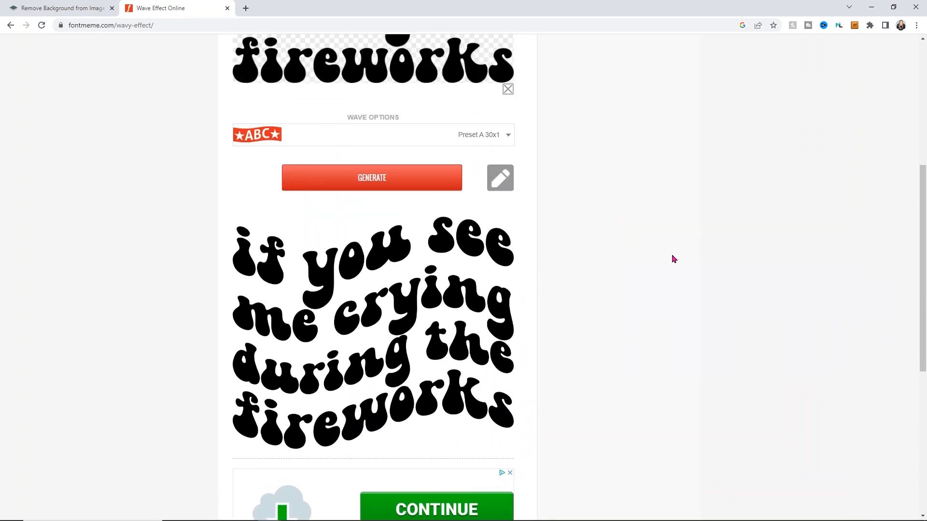
Save the generated wavy image as a PNG named "firework2 wave" in the Desktop's Cricut folder.
right_click(313, 257)
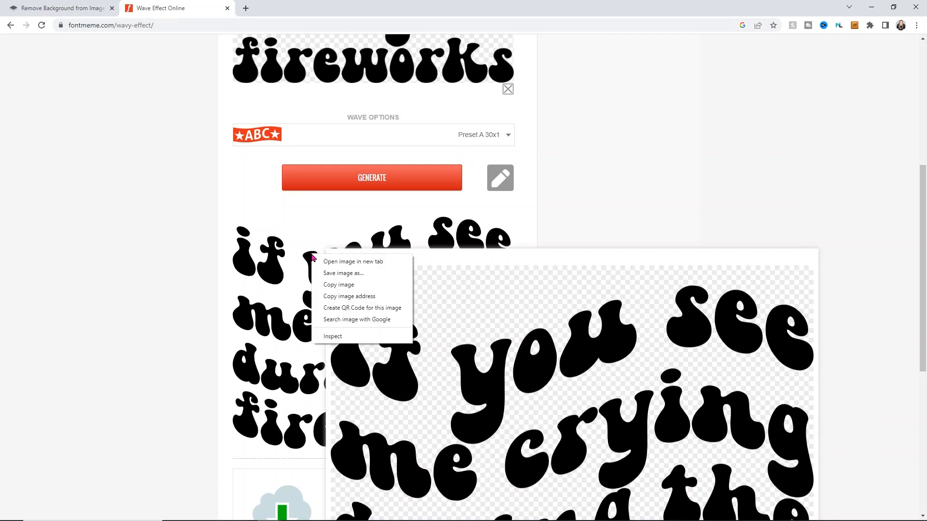
left_click(327, 273)
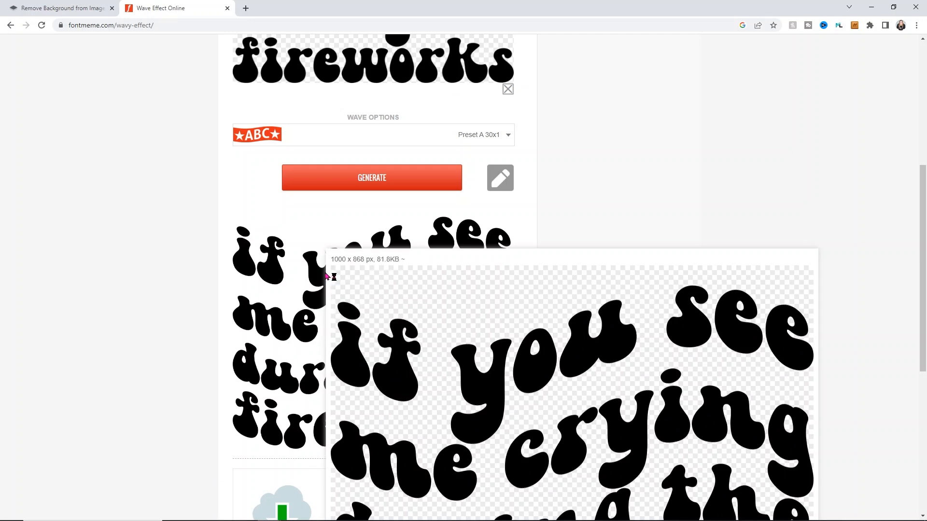
type("fir")
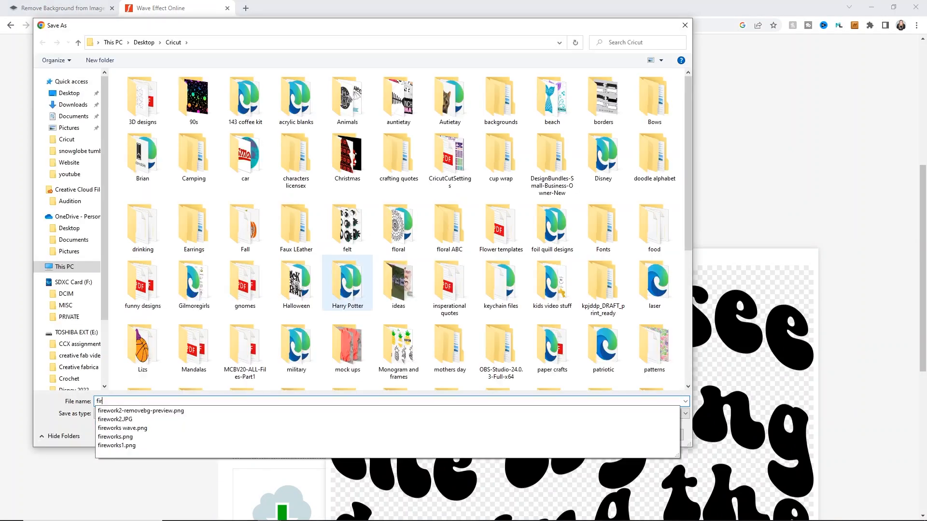
type("ewoks")
key("BackSpace")
key("BackSpace")
key("BackSpace")
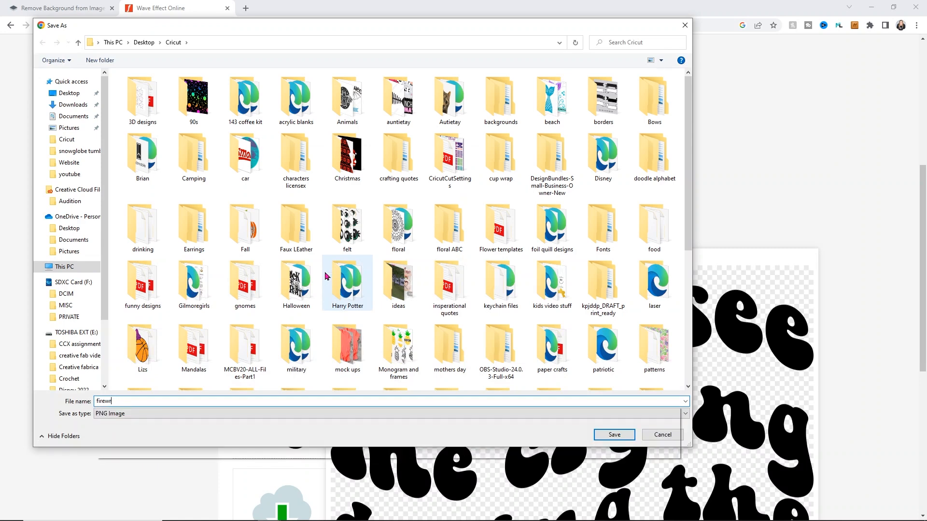
type("ork2")
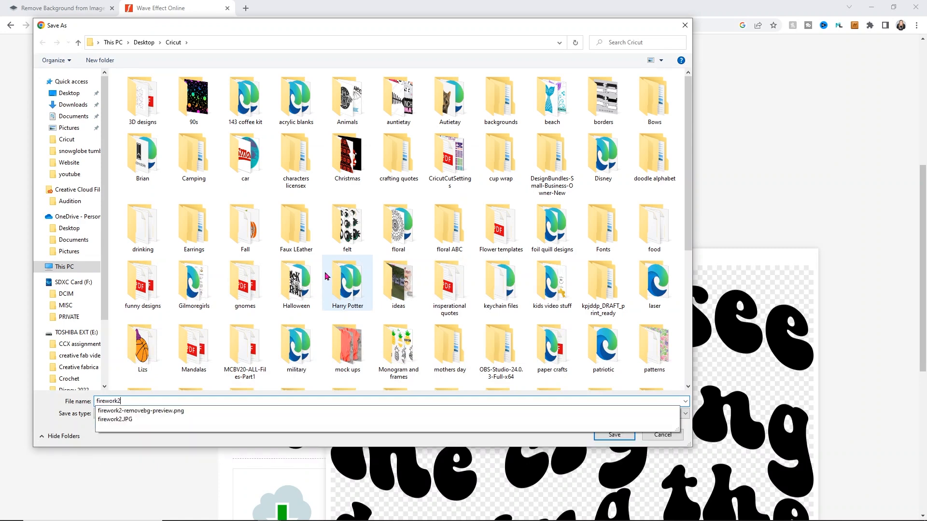
type(" v")
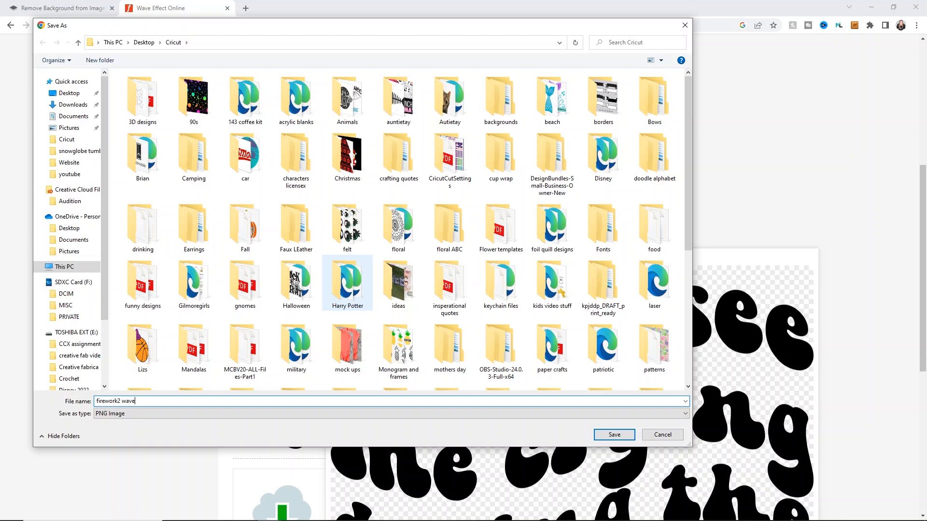
key("Return")
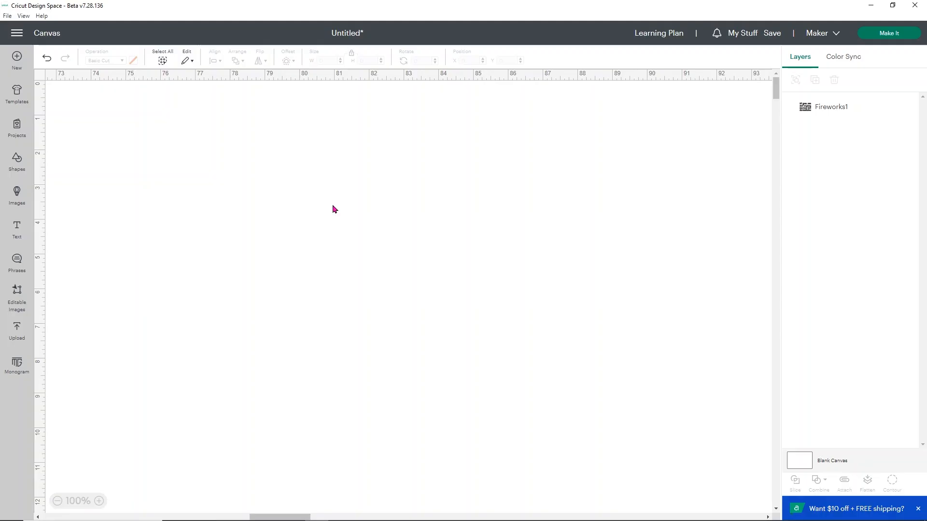
Switch to Cricut Design Space, delete the Fireworks1 layer from the canvas and open the image upload page.
left_click(852, 110)
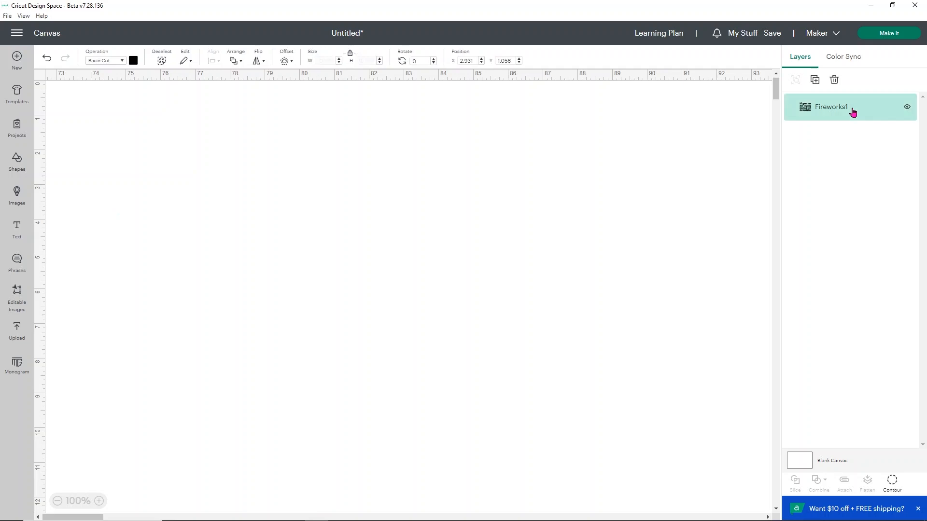
key("Delete")
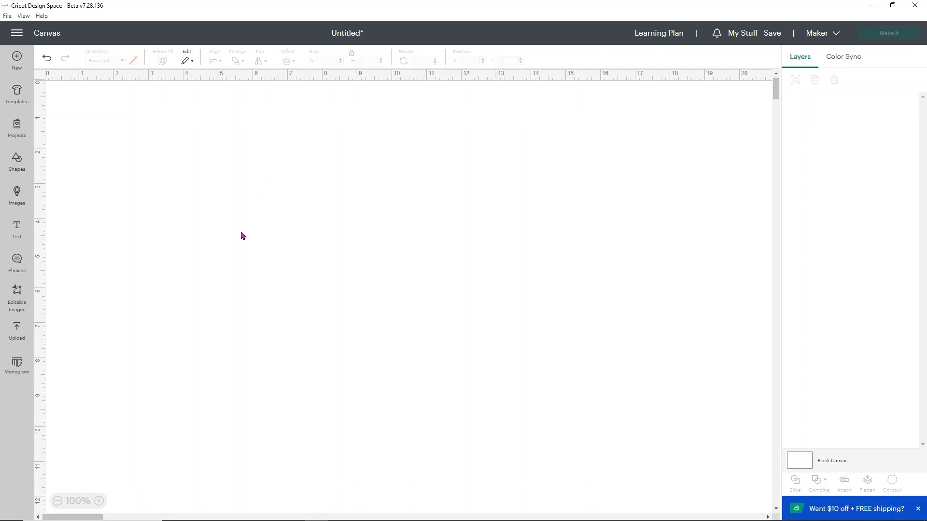
left_click(19, 332)
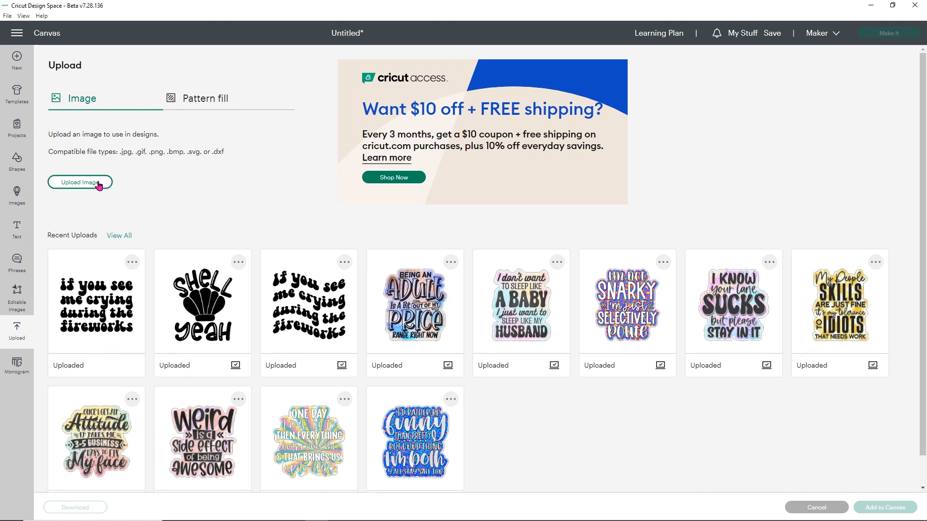
Load the "firework2 wave" image file for upload and set its image type to Complex.
left_click(98, 186)
left_click(472, 266)
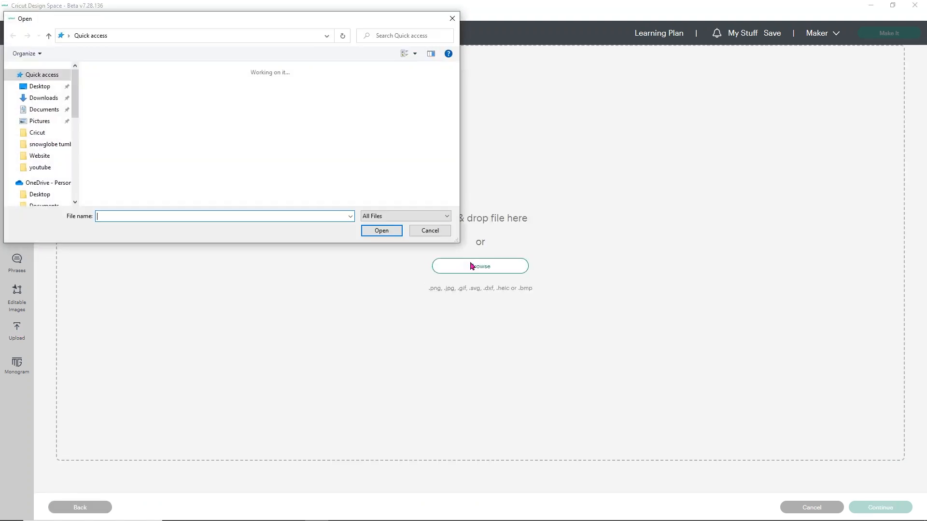
scroll(126, 123, "down", 1)
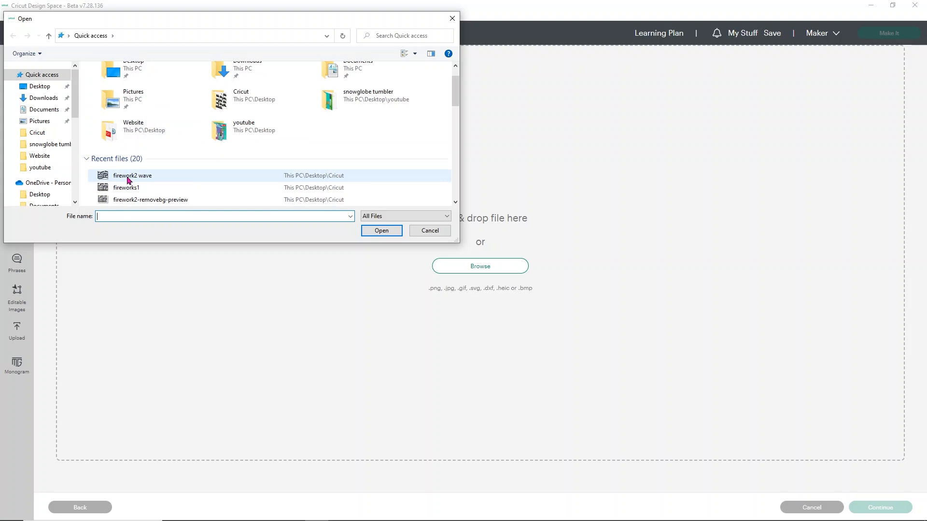
double_click(128, 177)
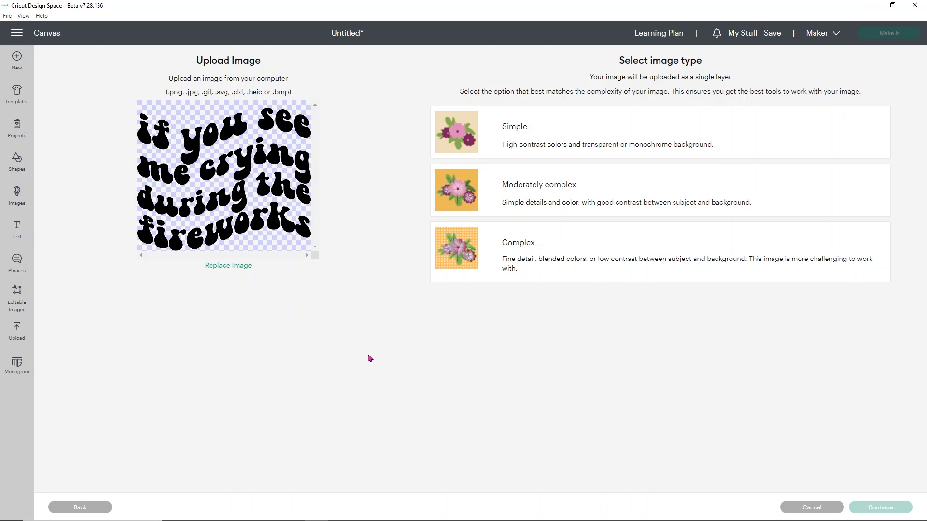
left_click(519, 246)
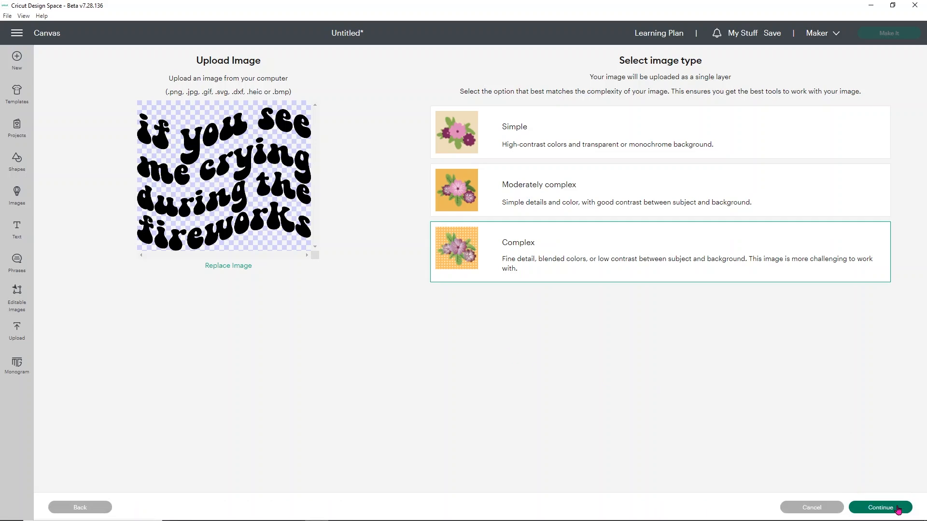
left_click(897, 508)
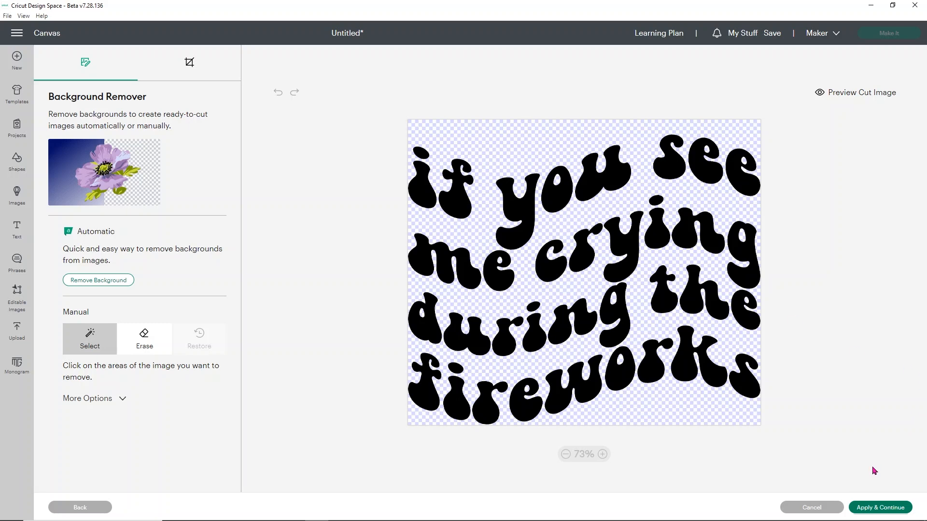
Accept the image without background removal, upload it as a Cut Image, and add it to the canvas.
left_click(881, 507)
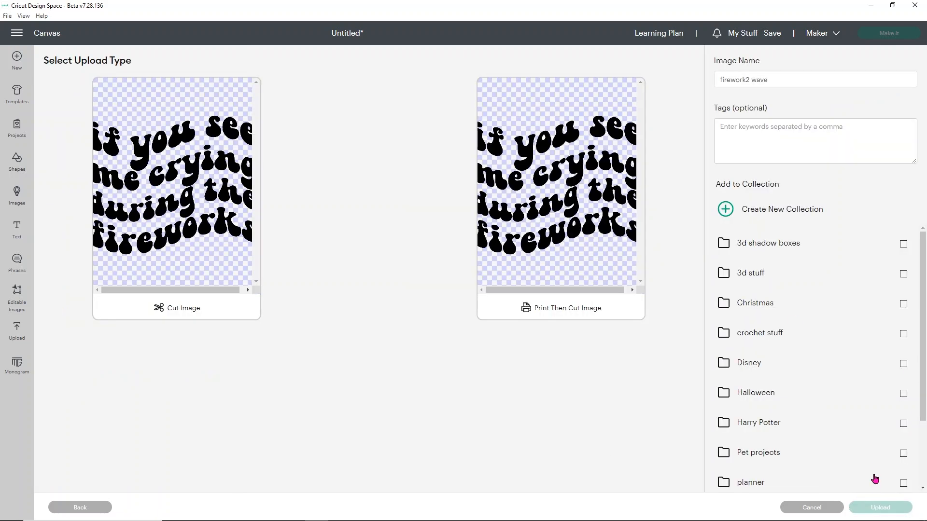
left_click(209, 147)
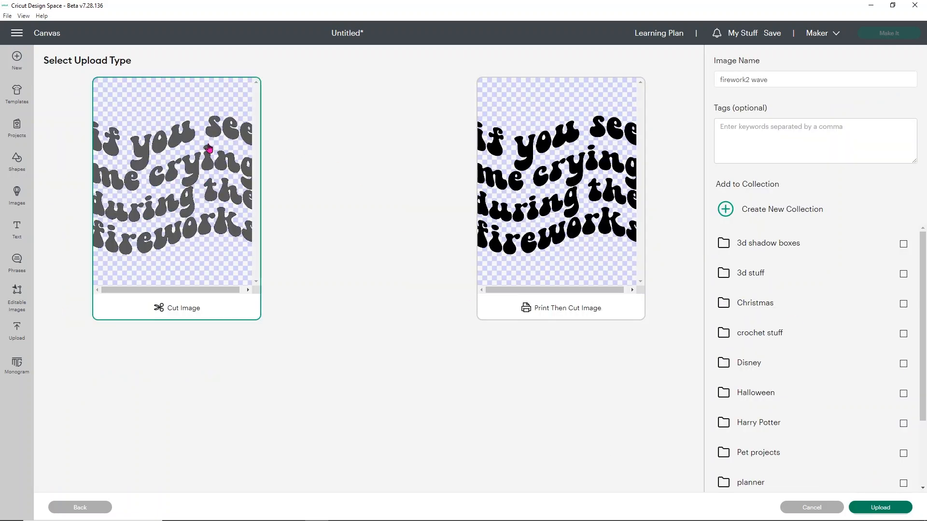
left_click(871, 507)
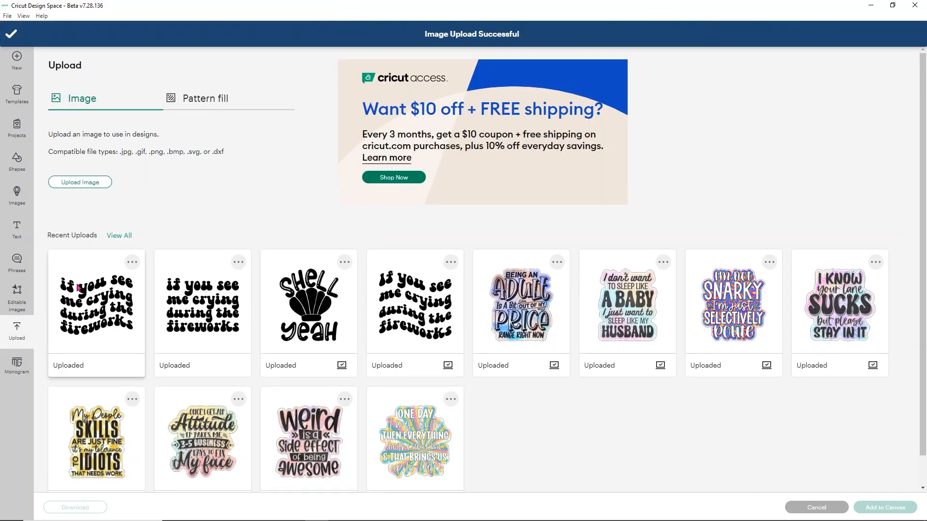
left_click(78, 289)
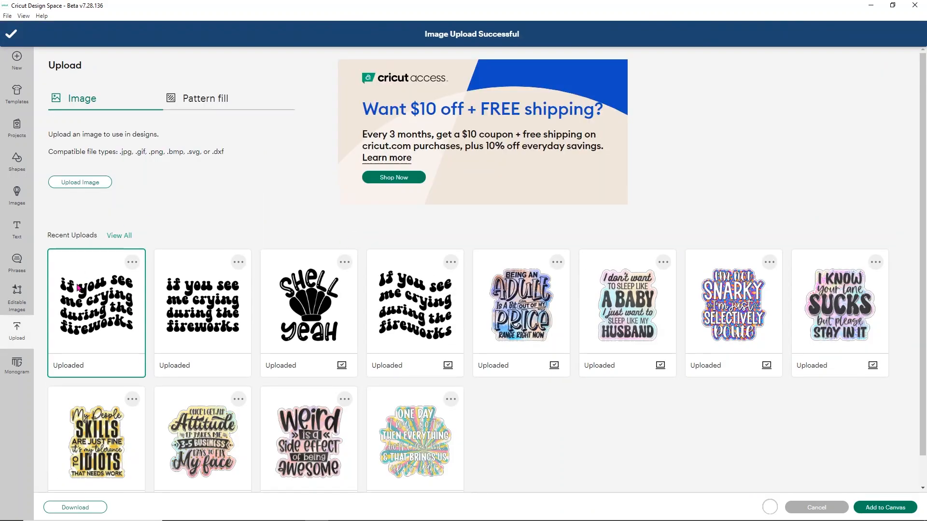
left_click(904, 506)
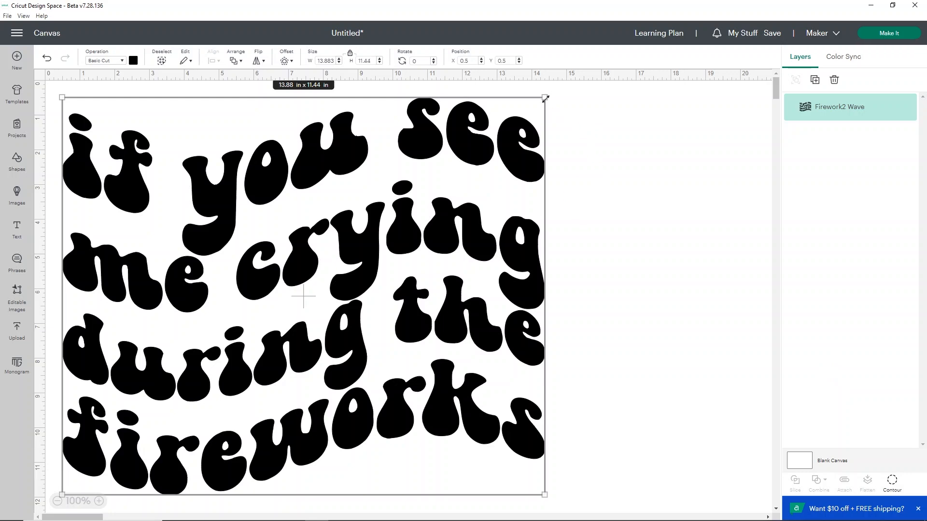
Shrink the wavy fireworks design to about 7.85 x 6.47 in and move it to about X 5.69, Y 1.74.
left_click_drag(547, 94, 338, 268)
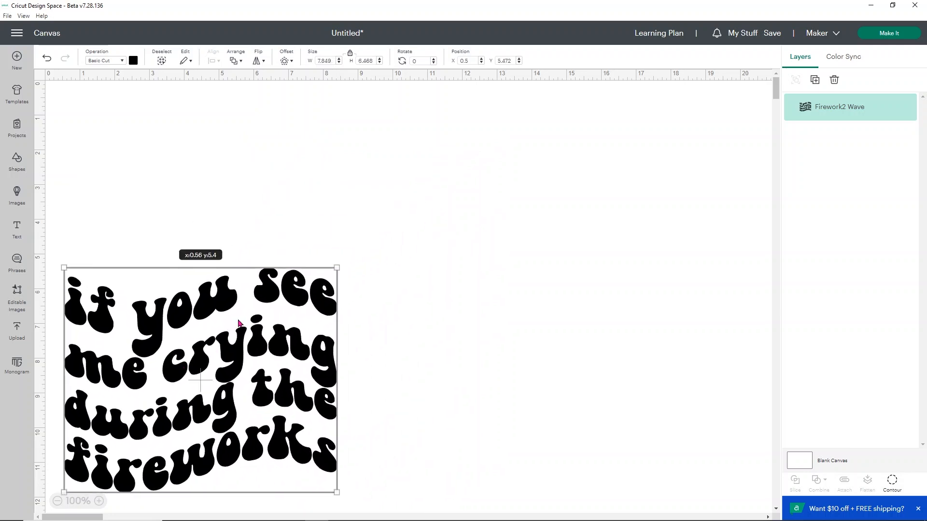
left_click_drag(186, 363, 357, 197)
left_click_drag(358, 249, 369, 284)
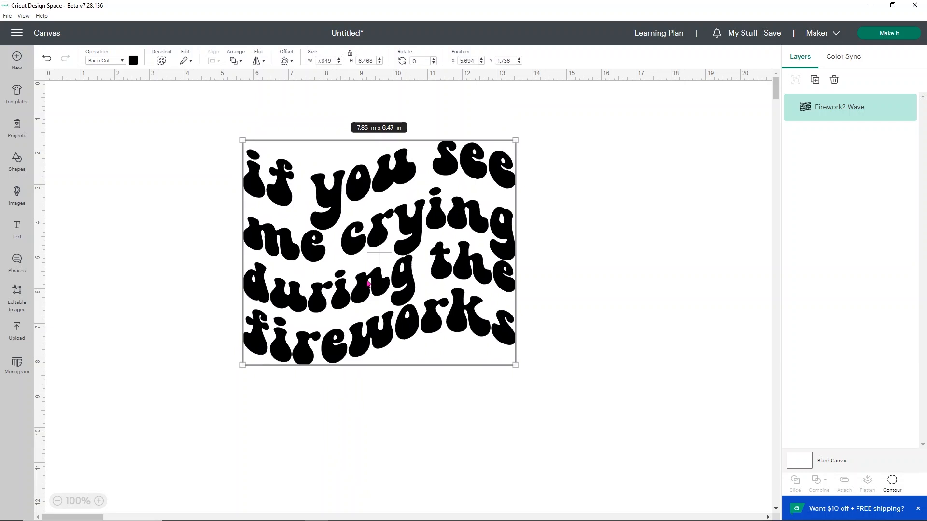
left_click(183, 274)
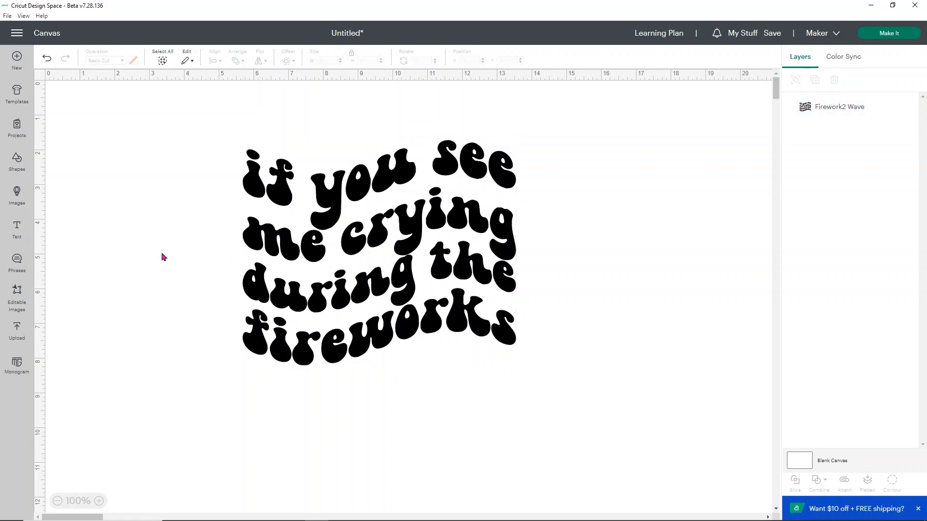
Add the text "no you did not" and place it below the wavy fireworks design.
left_click(16, 230)
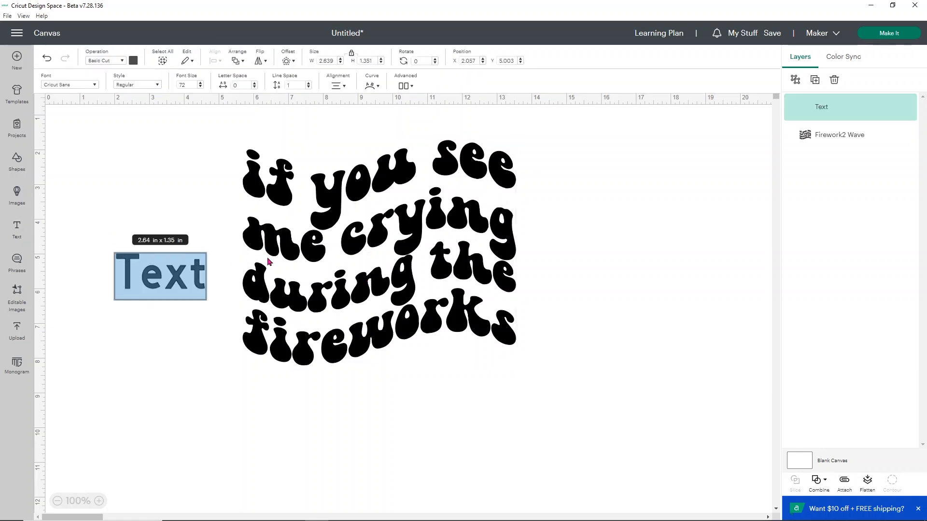
type("no you")
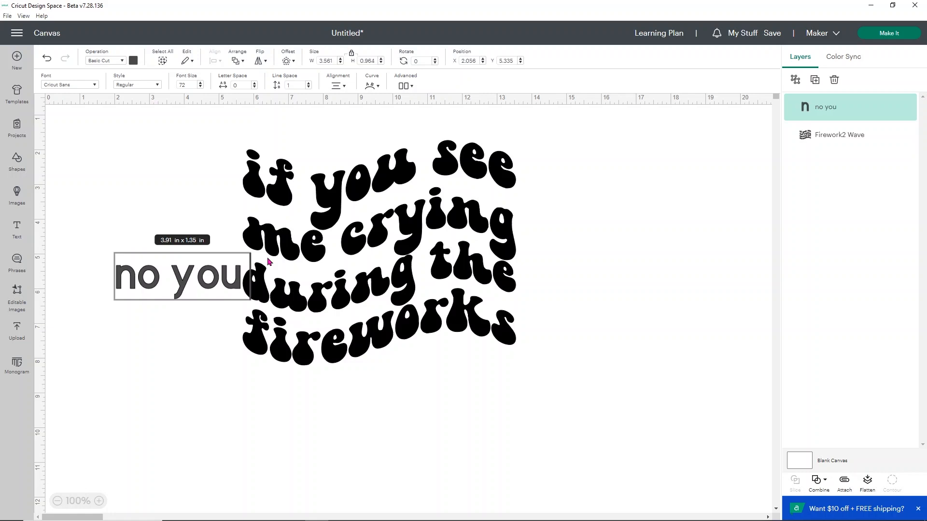
type(" did not")
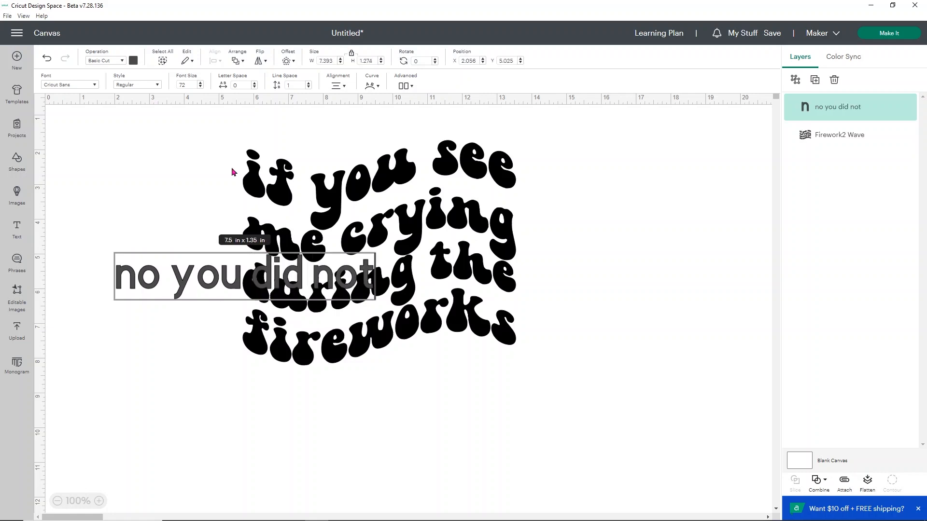
left_click_drag(188, 282, 378, 398)
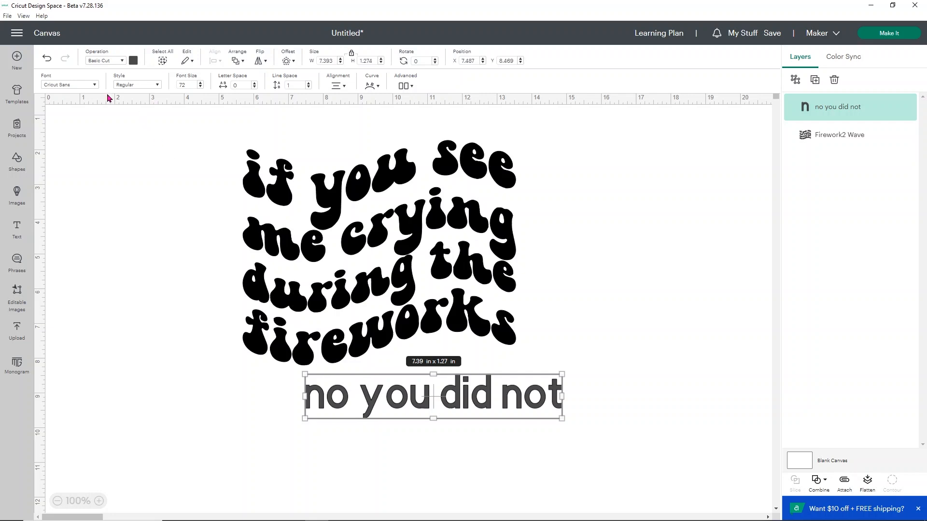
Set the font of the "no you did not" text to the system font England.
left_click(94, 87)
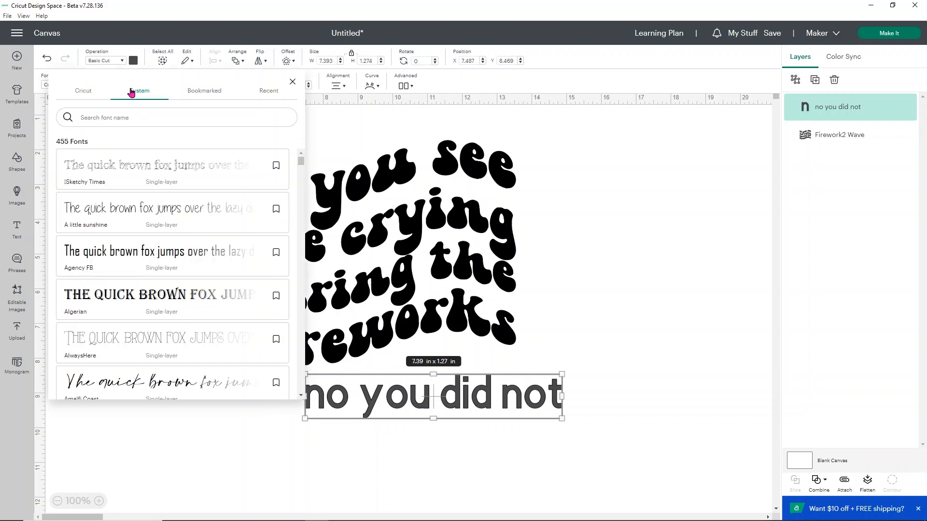
scroll(160, 227, "down", 5)
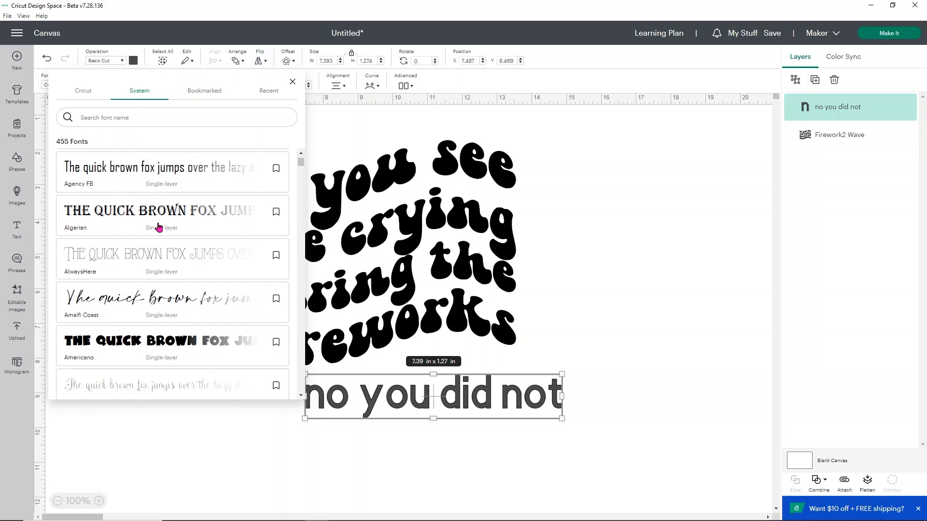
scroll(159, 226, "down", 8)
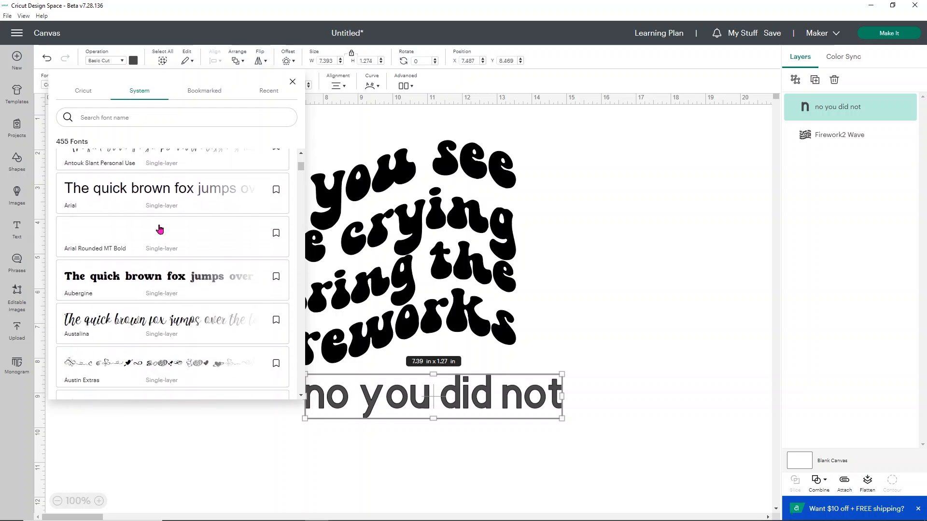
scroll(160, 228, "down", 6)
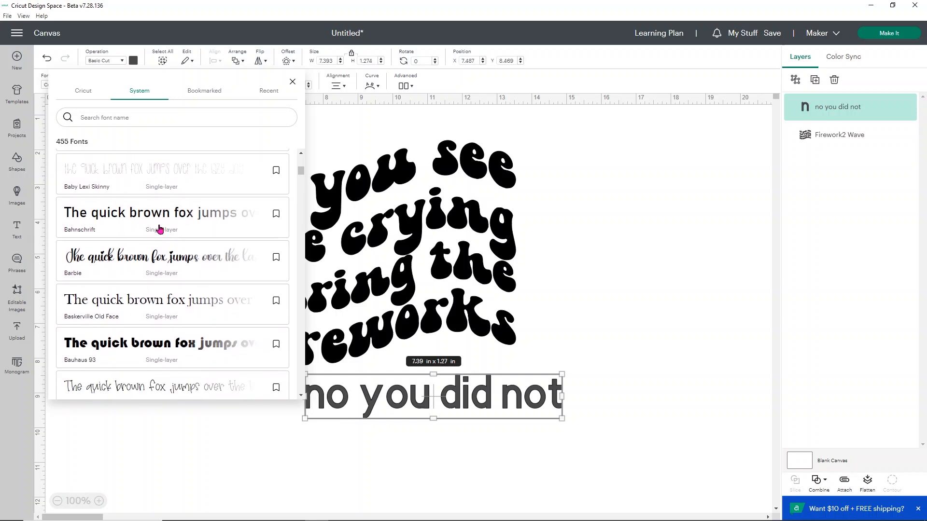
scroll(162, 231, "down", 8)
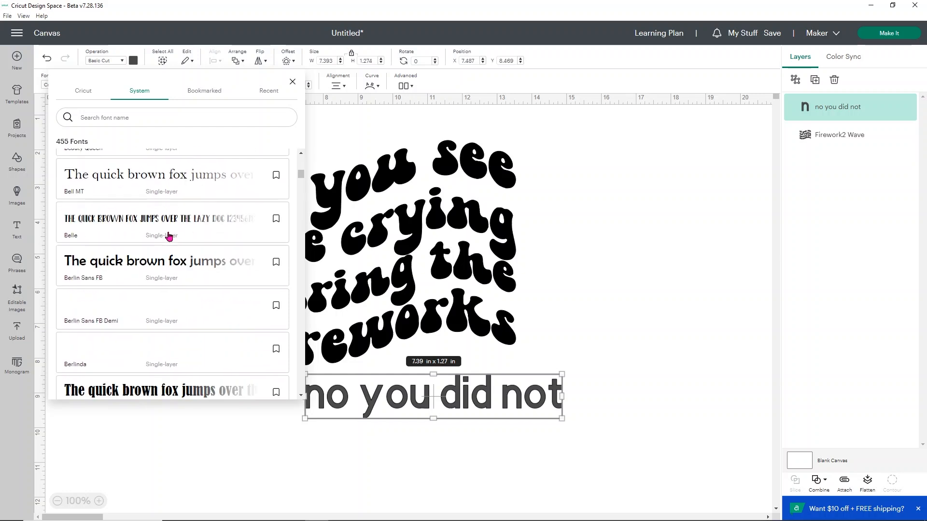
scroll(173, 239, "down", 3)
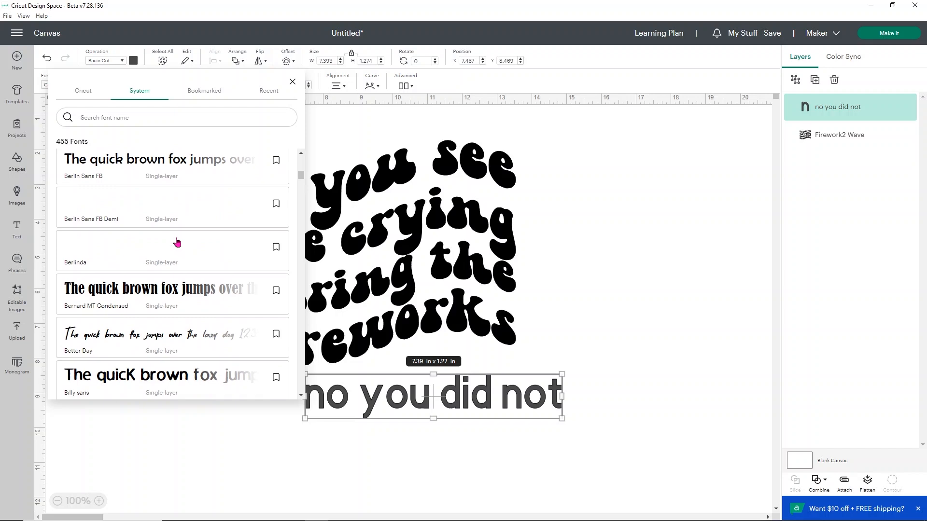
scroll(178, 242, "down", 3)
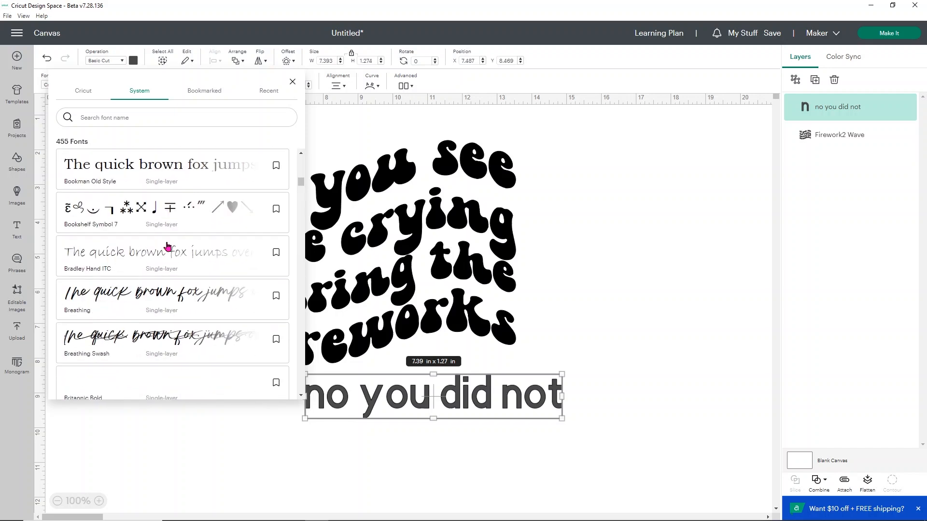
scroll(167, 246, "down", 4)
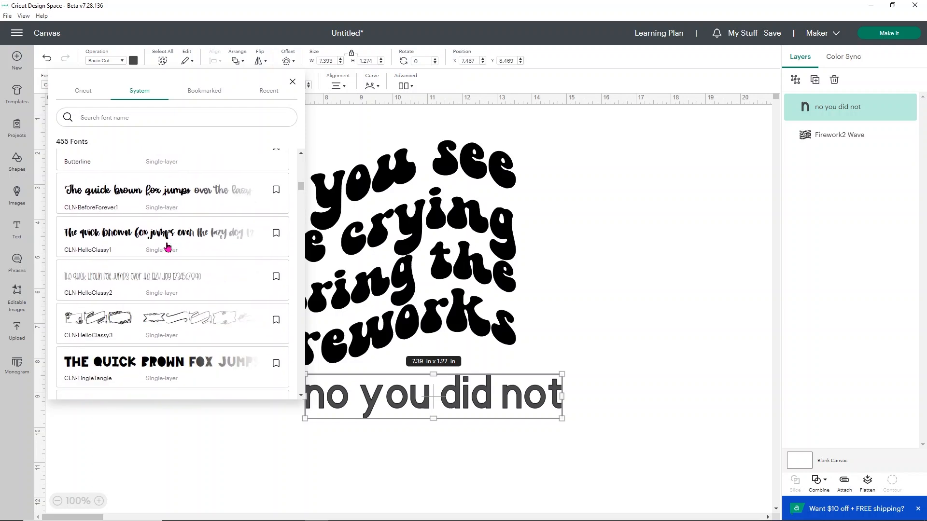
scroll(168, 247, "down", 5)
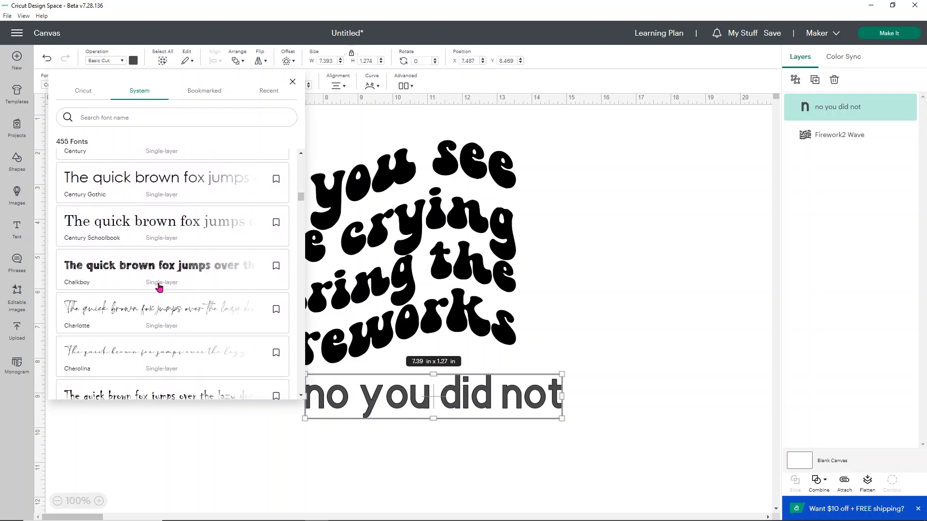
scroll(159, 288, "down", 1)
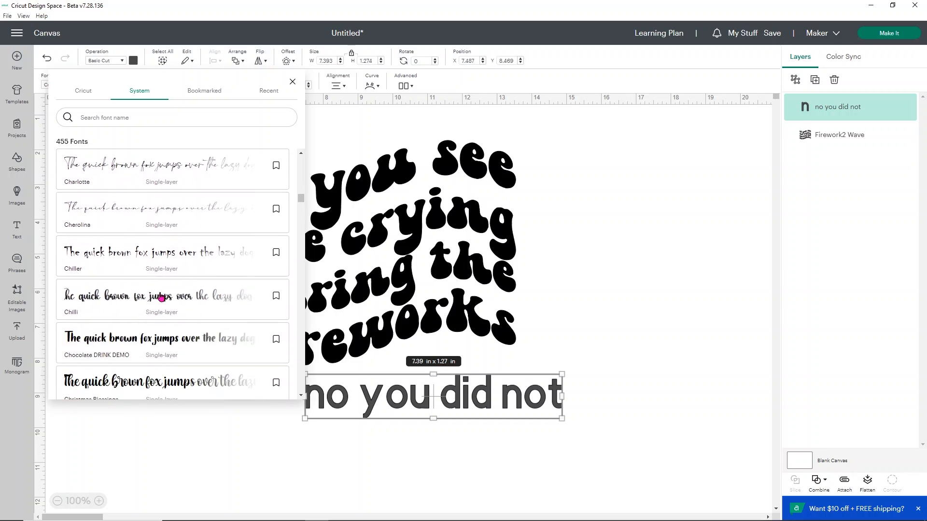
scroll(203, 273, "down", 5)
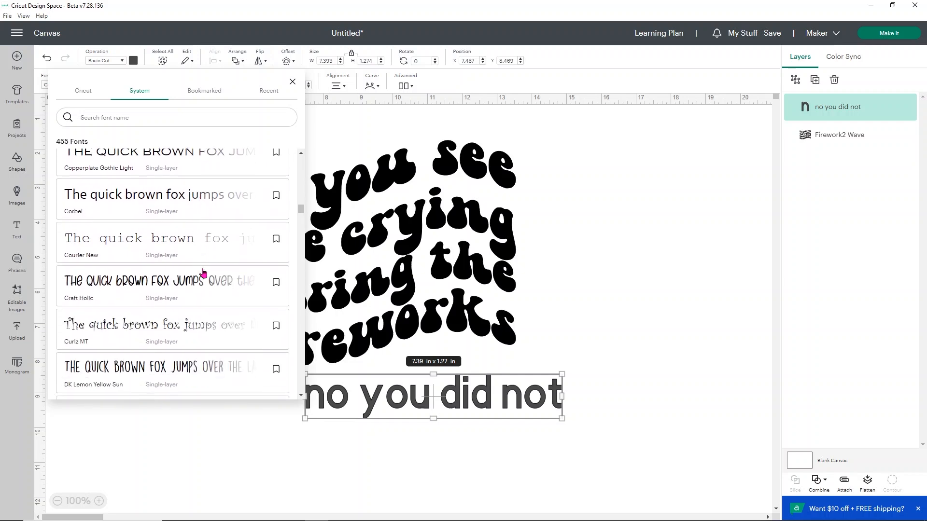
scroll(203, 274, "down", 4)
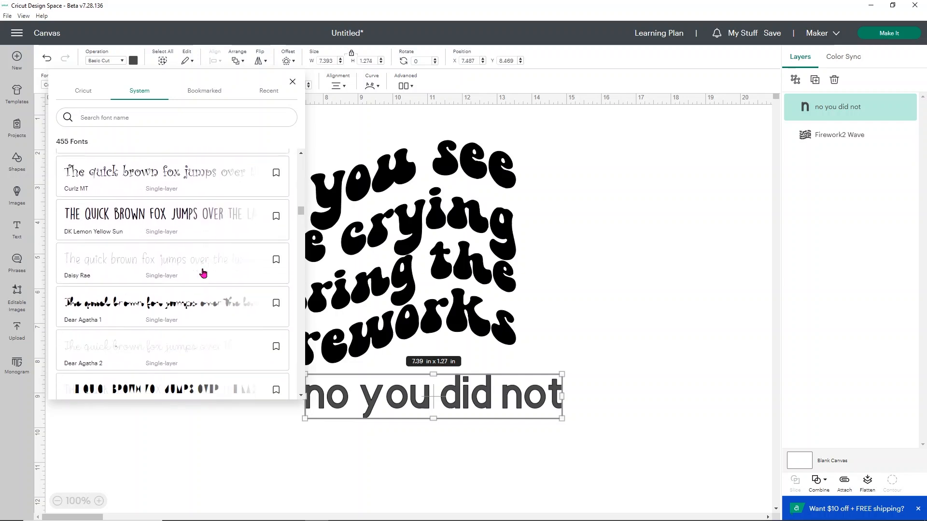
scroll(203, 274, "down", 8)
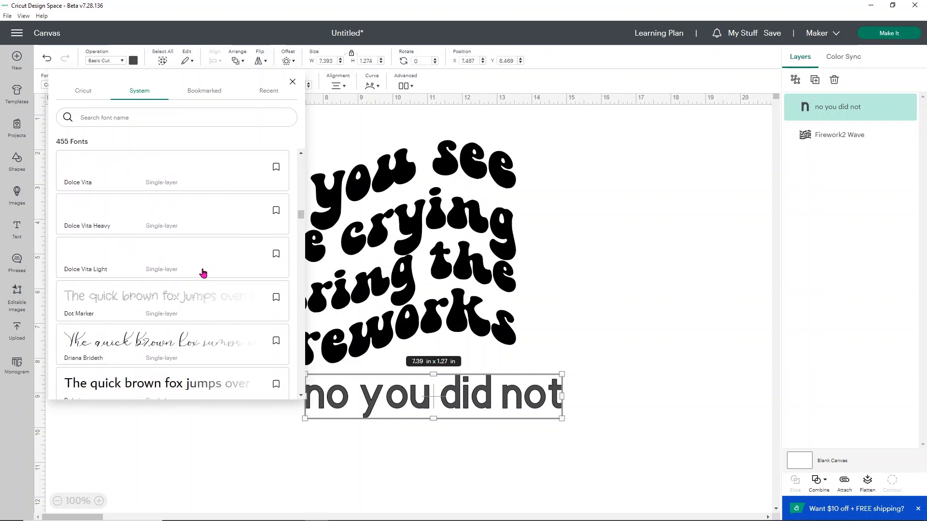
scroll(204, 274, "down", 2)
scroll(196, 288, "down", 3)
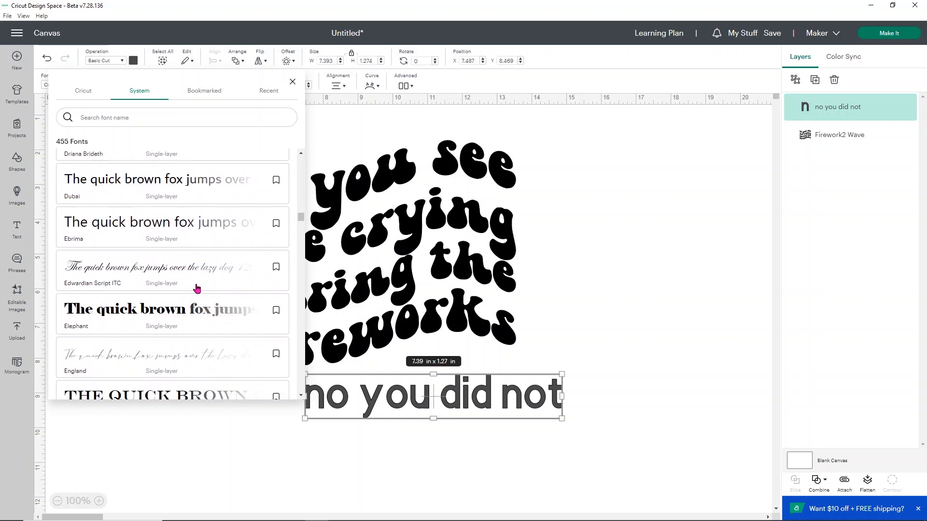
scroll(196, 288, "down", 4)
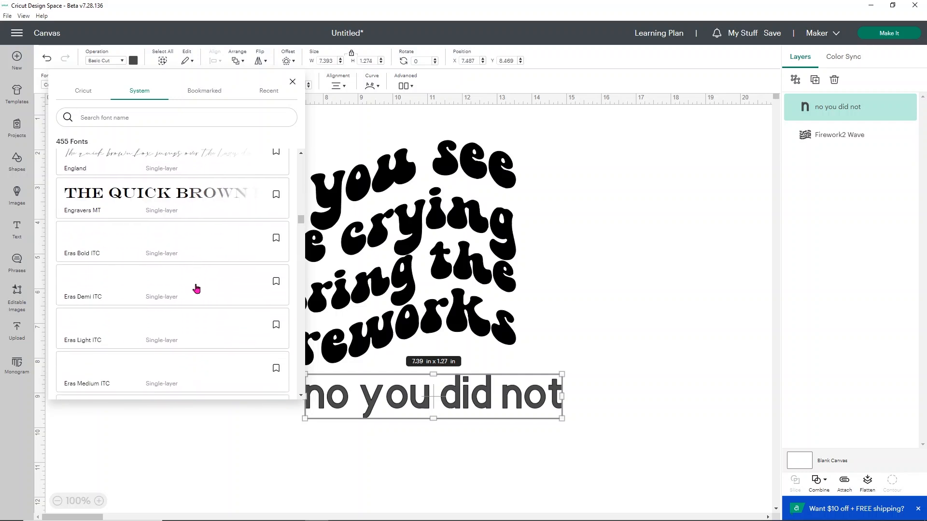
left_click(187, 162)
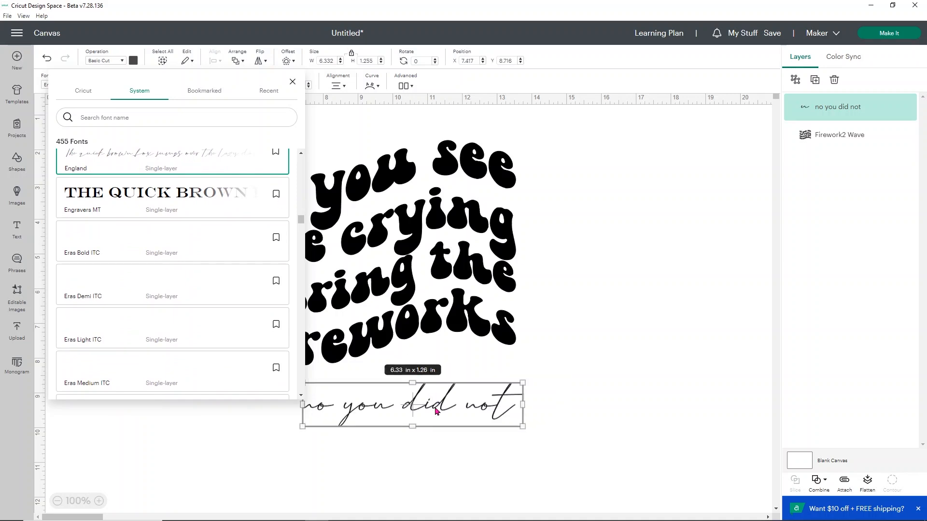
Move the "no you did not" text just beneath the end of "fireworks" and duplicate it.
left_click_drag(438, 410, 506, 389)
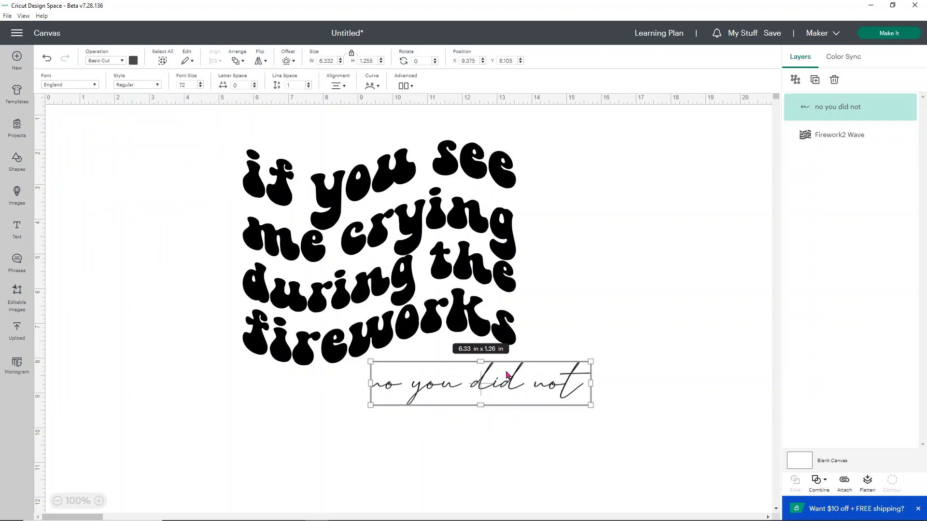
left_click(815, 79)
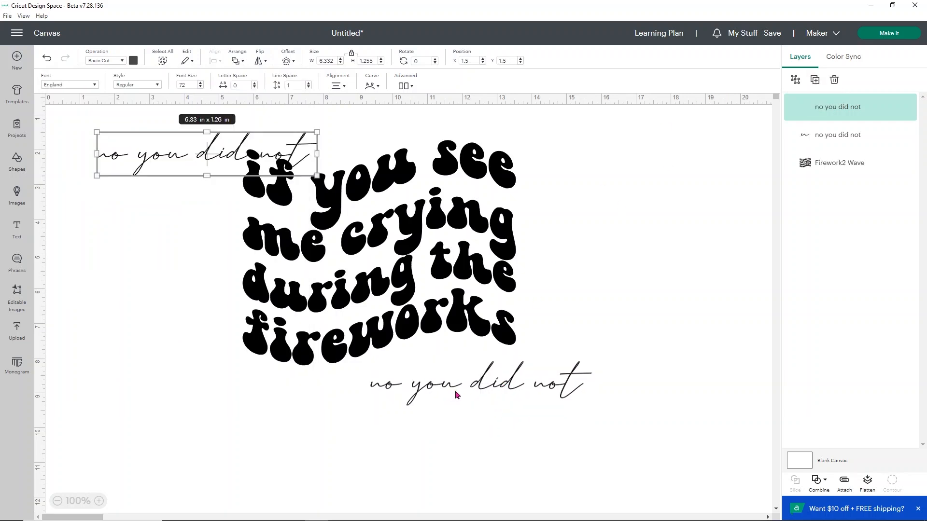
Move the original "no you did not" text to the right of the wavy design and its duplicate below "fireworks".
left_click_drag(455, 390, 622, 172)
left_click_drag(250, 151, 440, 407)
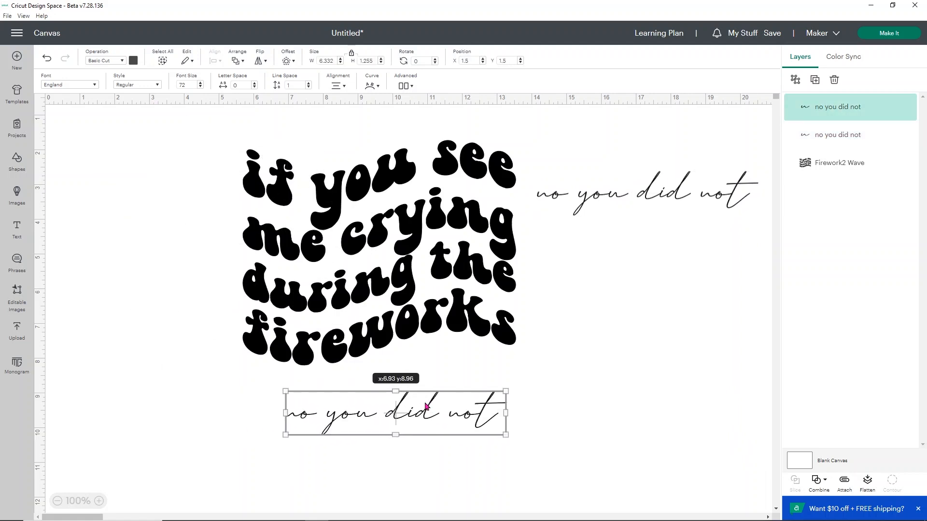
Try the Freestyle Script font on the lower "no you did not" text and change it to the system font Gella Carved A1.
left_click(94, 84)
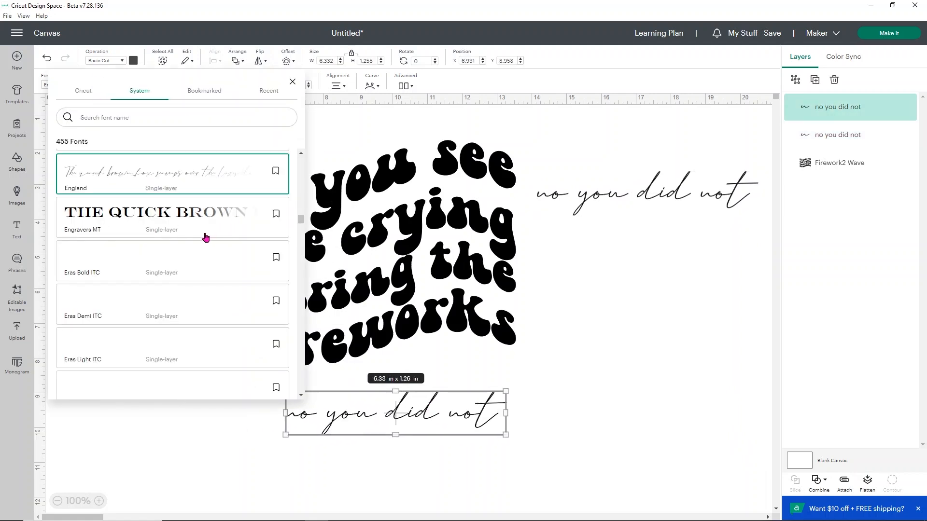
scroll(205, 237, "down", 10)
scroll(205, 237, "down", 6)
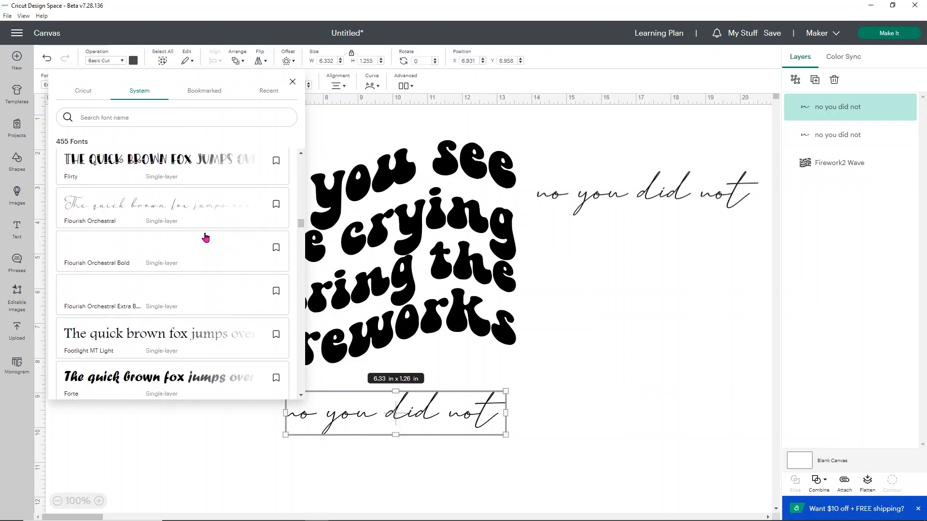
scroll(169, 216, "down", 6)
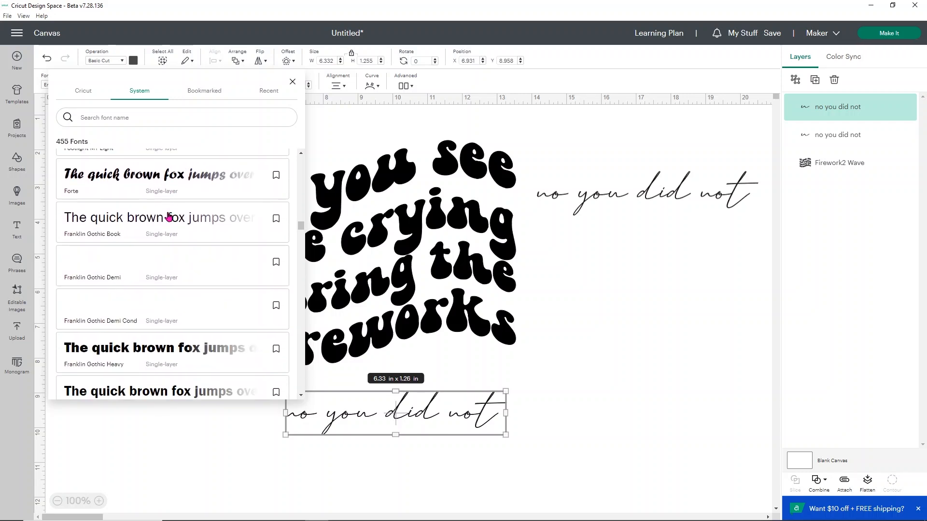
scroll(167, 220, "down", 6)
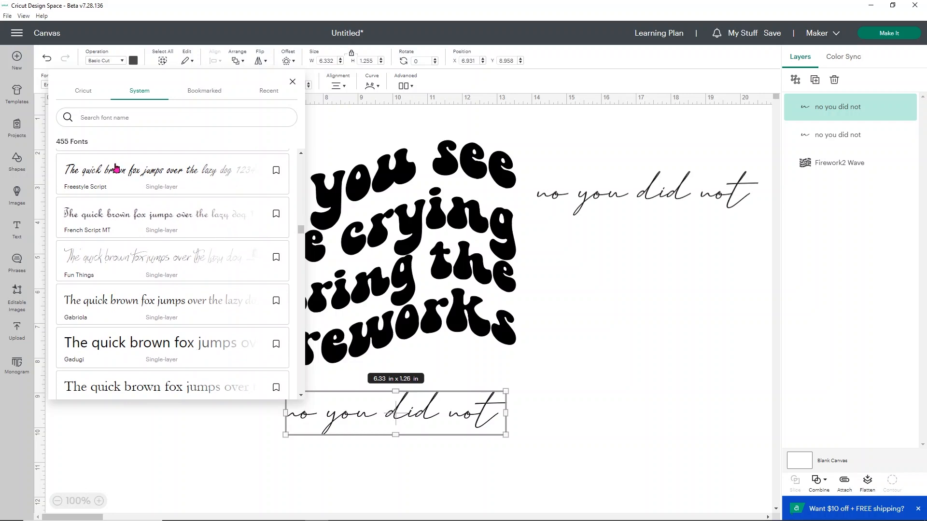
left_click(115, 175)
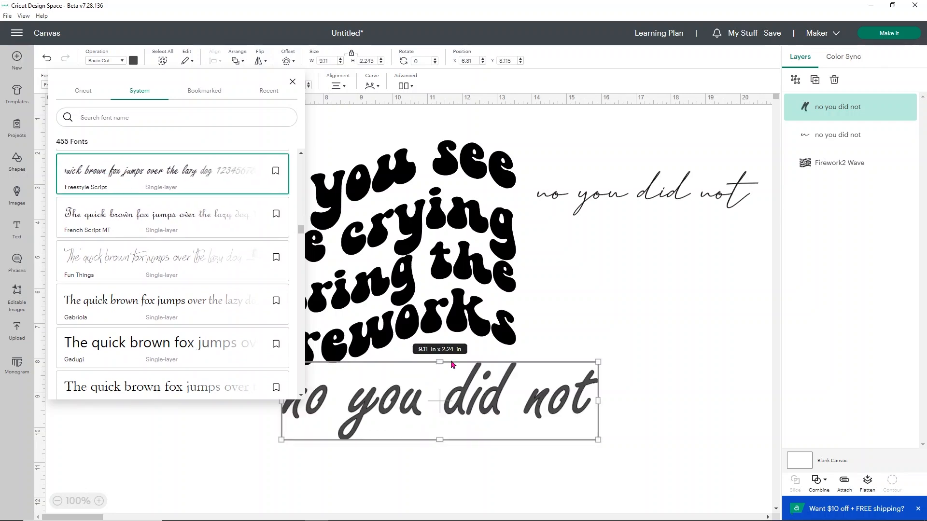
scroll(137, 244, "down", 3)
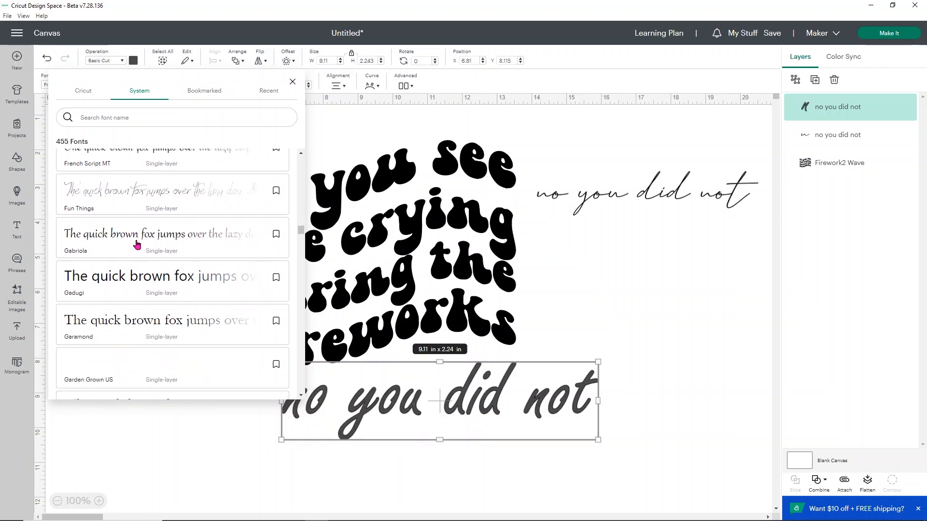
scroll(140, 249, "down", 2)
left_click(147, 263)
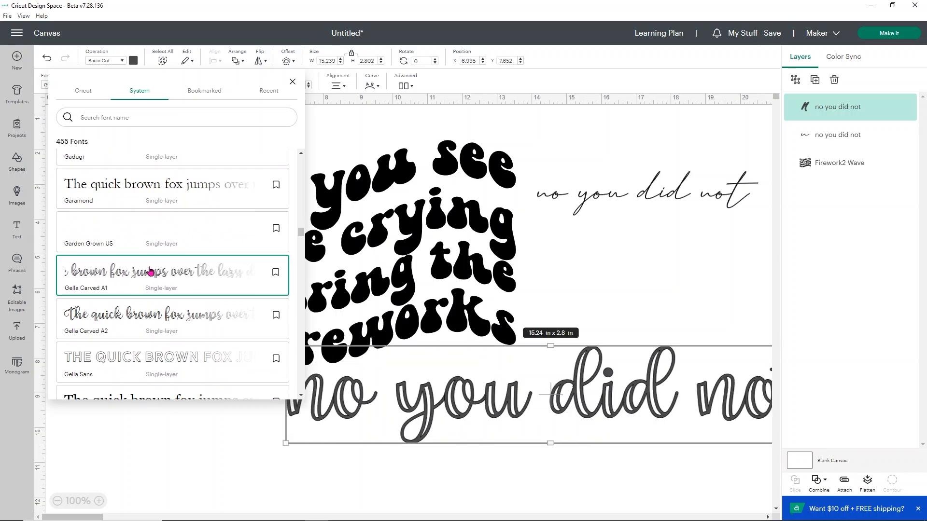
Move the Gella Carved A1 text to about X 3.38, Y 7.79 and weld its letters together.
left_click(616, 394)
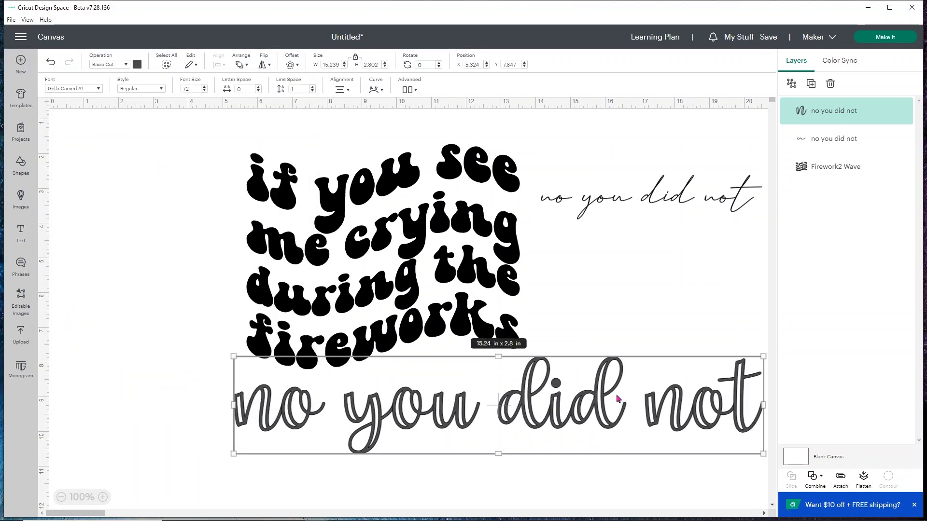
left_click_drag(616, 394, 537, 398)
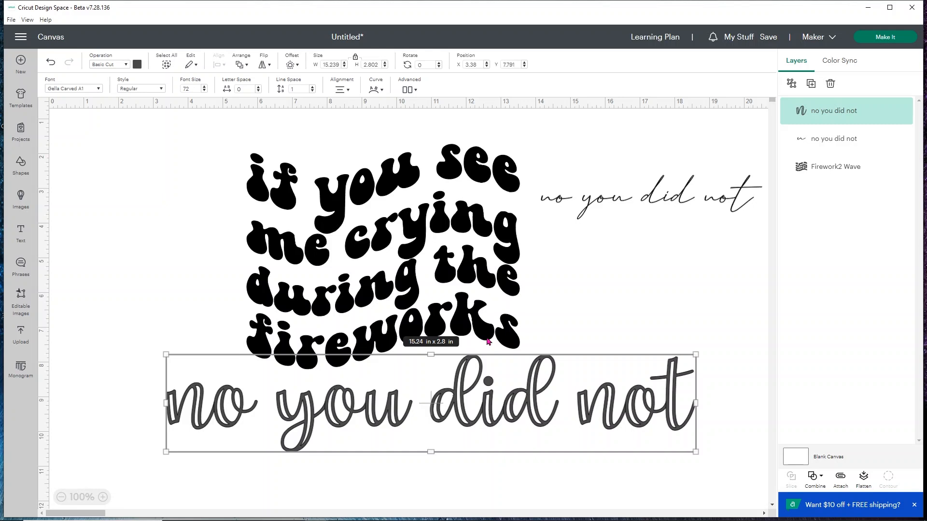
left_click(815, 478)
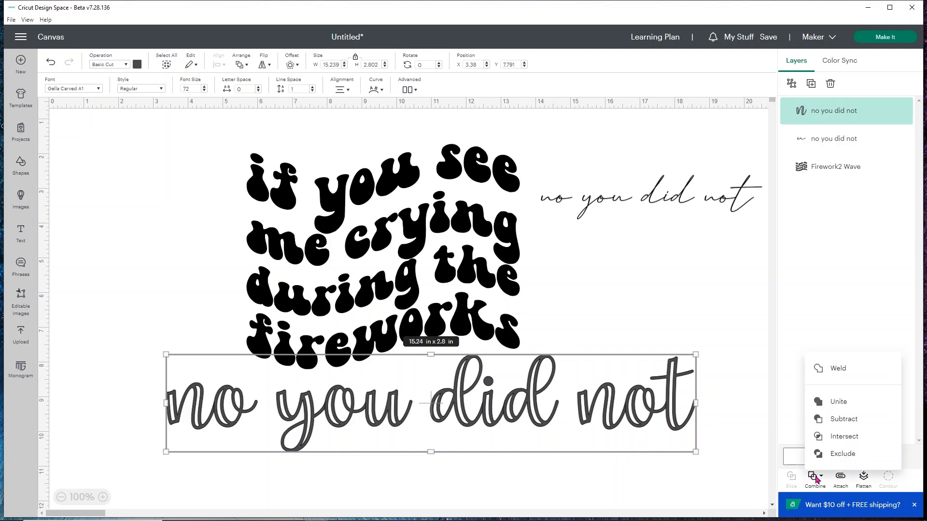
left_click(853, 368)
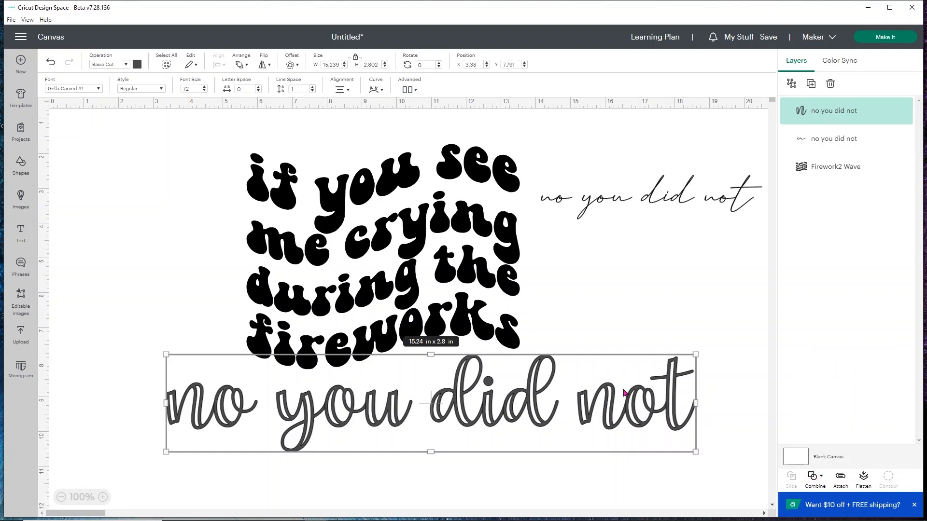
left_click(571, 411)
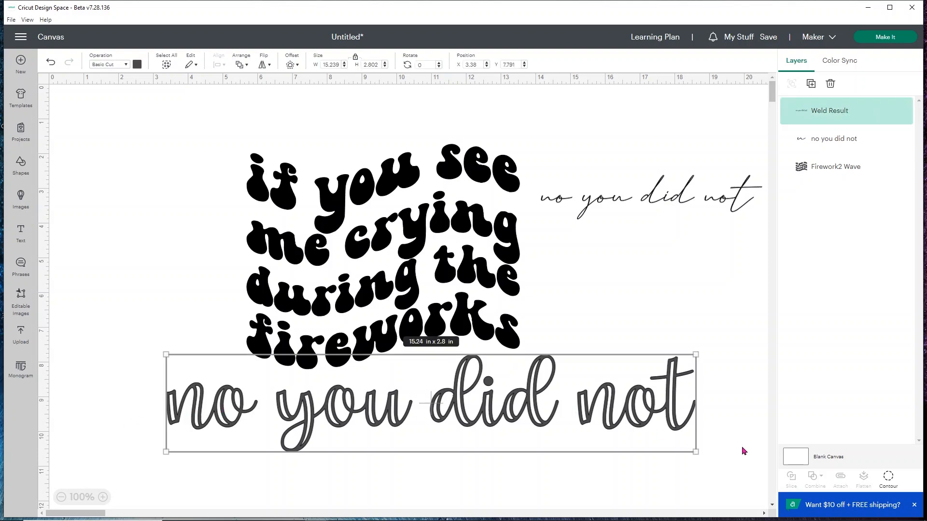
Hide the carved inner contours of the words "no you" in the welded text so those letters are solid.
left_click(886, 476)
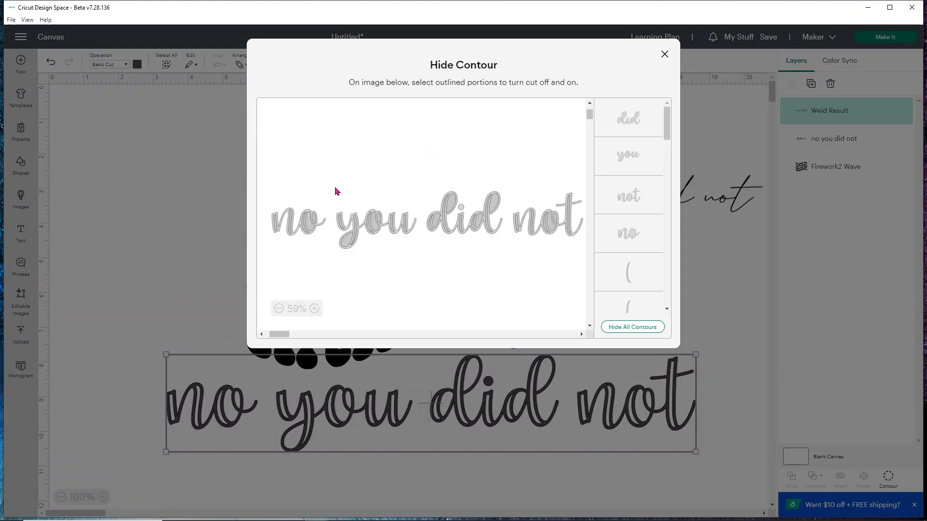
left_click(276, 230)
left_click(294, 229)
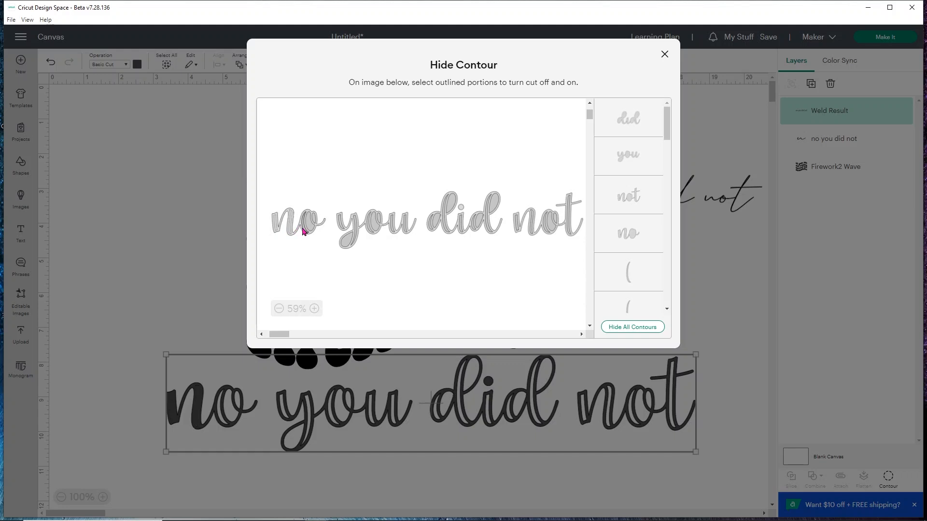
left_click(356, 235)
left_click(340, 222)
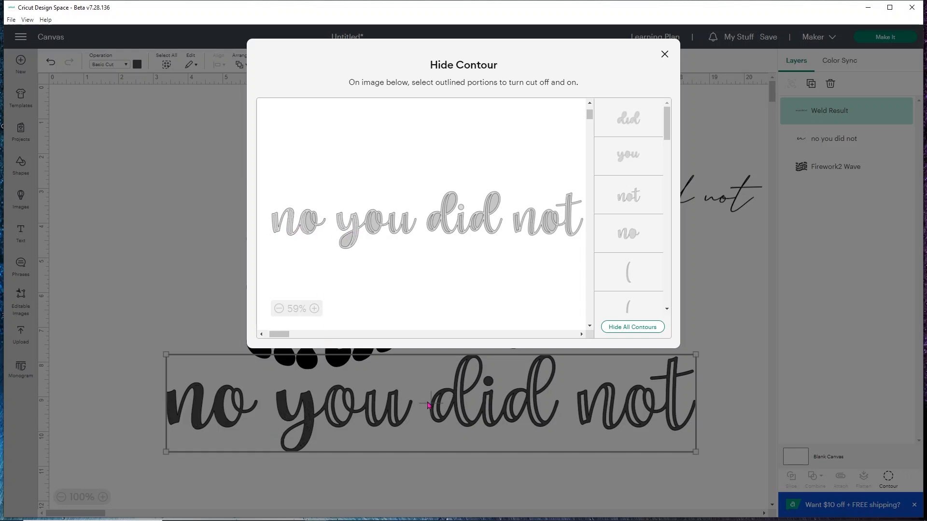
left_click(369, 230)
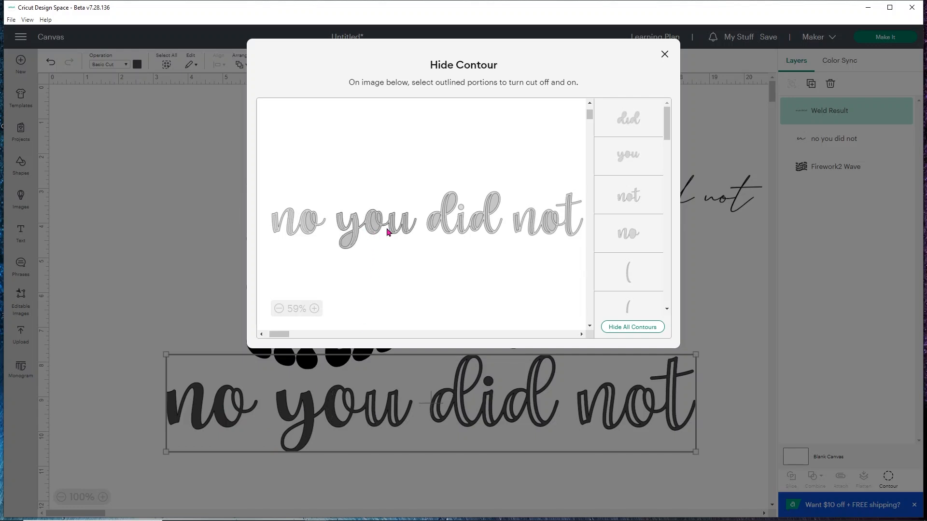
left_click(391, 229)
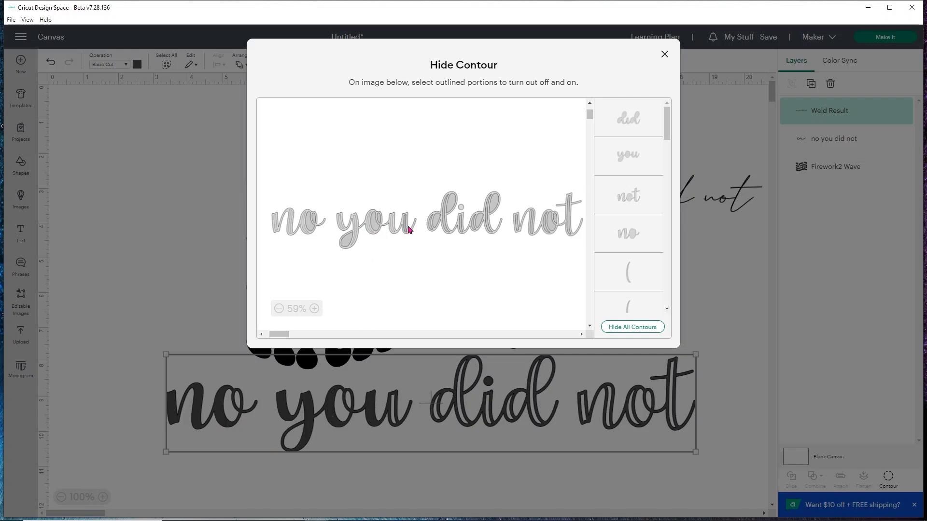
Hide the carved inner contours of the words "did not" and close the contour editor.
left_click(432, 225)
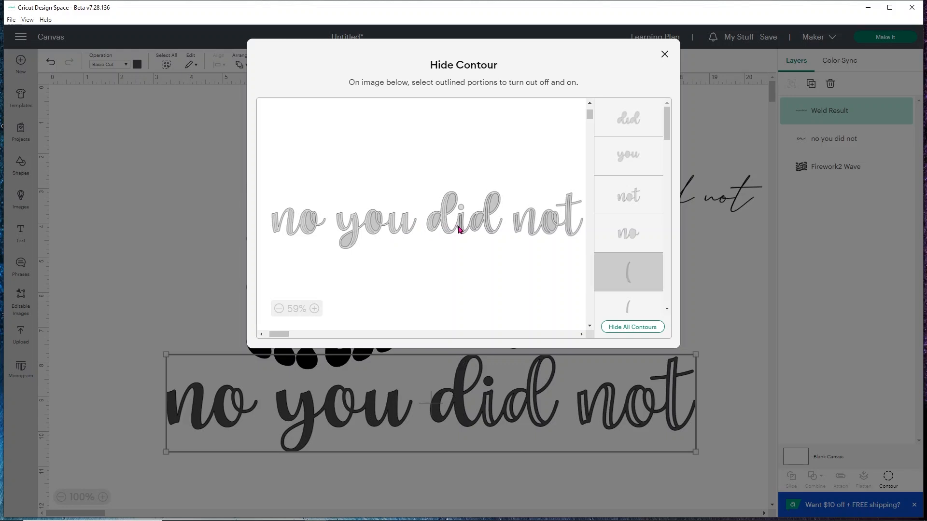
left_click(459, 228)
left_click(474, 231)
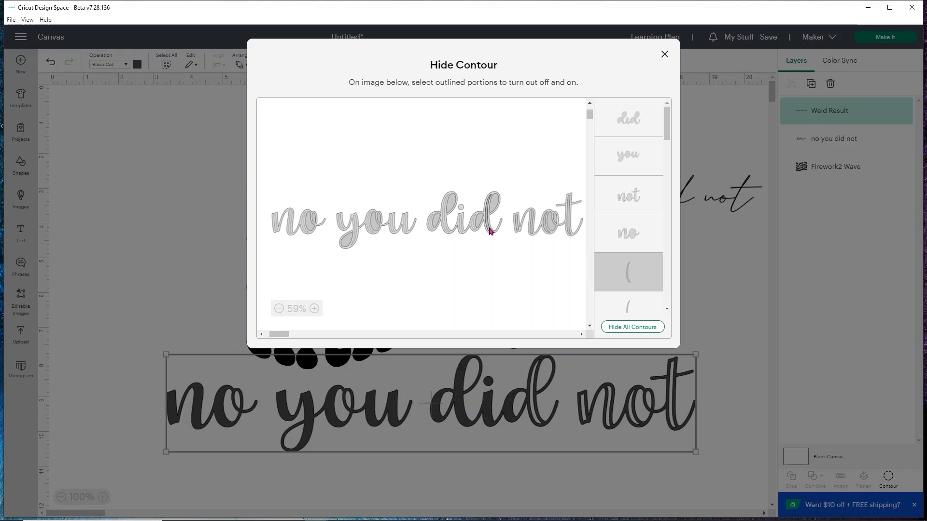
left_click(489, 224)
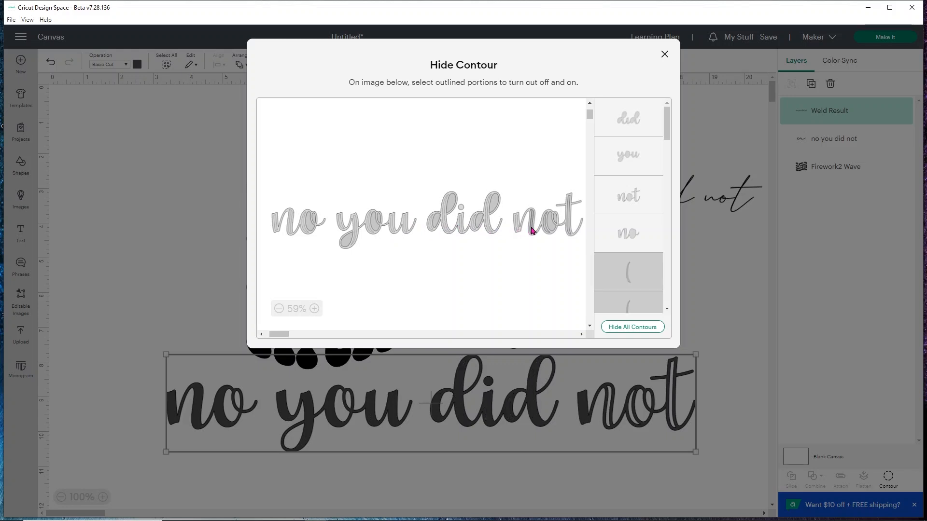
left_click(533, 230)
left_click(547, 229)
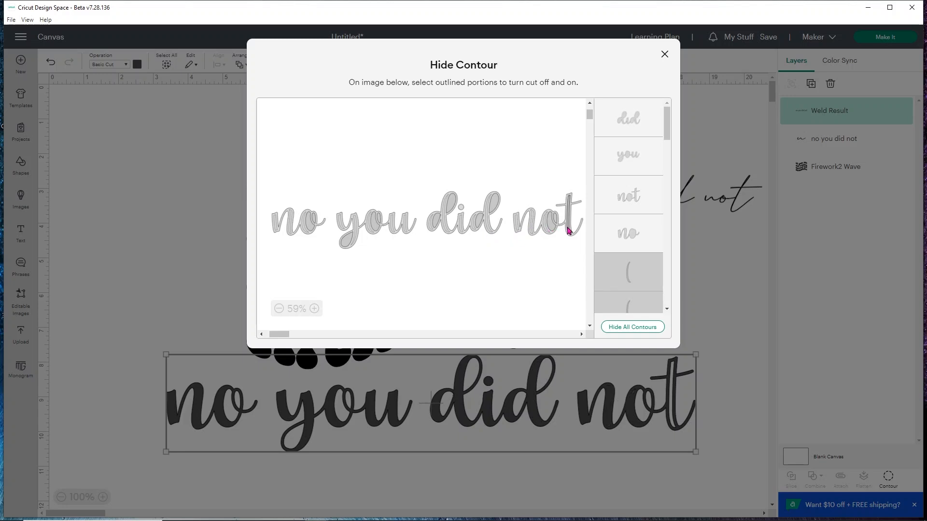
left_click(569, 230)
left_click(665, 55)
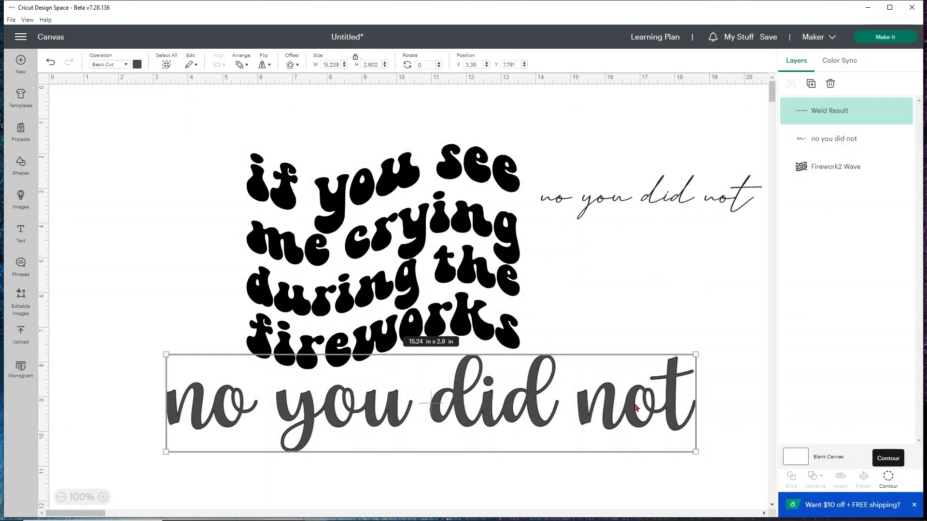
Shrink the welded text to about 9.47 x 1.74 in just below the wavy design and move the England text beside "fireworks".
left_click_drag(698, 454, 550, 425)
left_click_drag(644, 199, 619, 308)
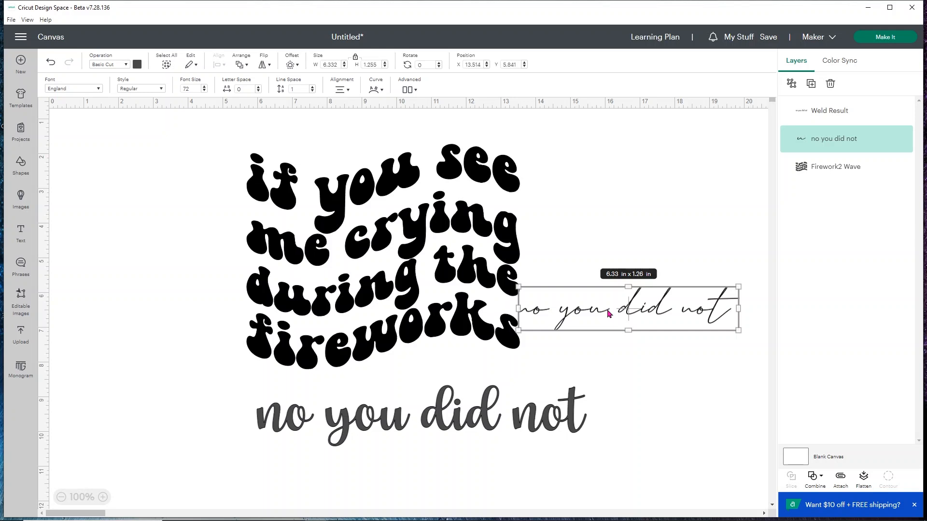
left_click(358, 204)
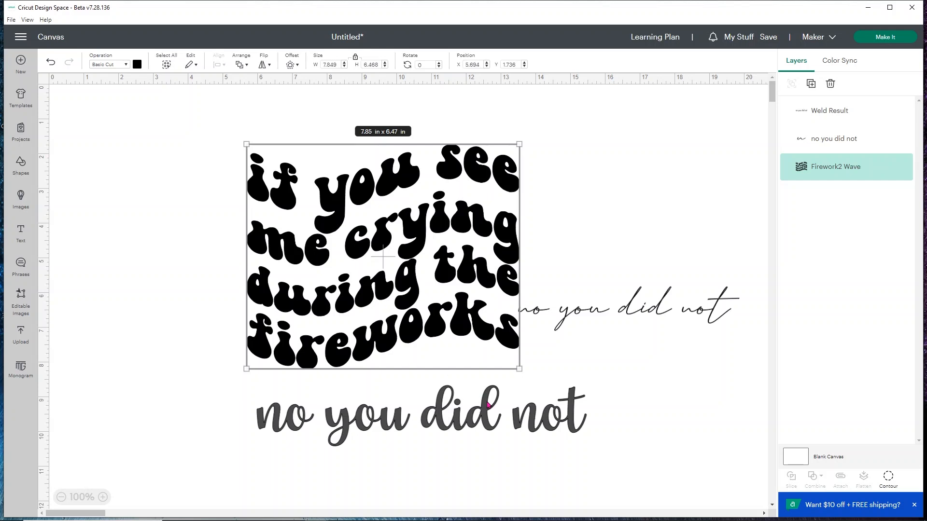
mouse_move(486, 403)
left_mouse_down()
mouse_move(459, 398)
mouse_move(466, 388)
mouse_move(476, 395)
left_mouse_up()
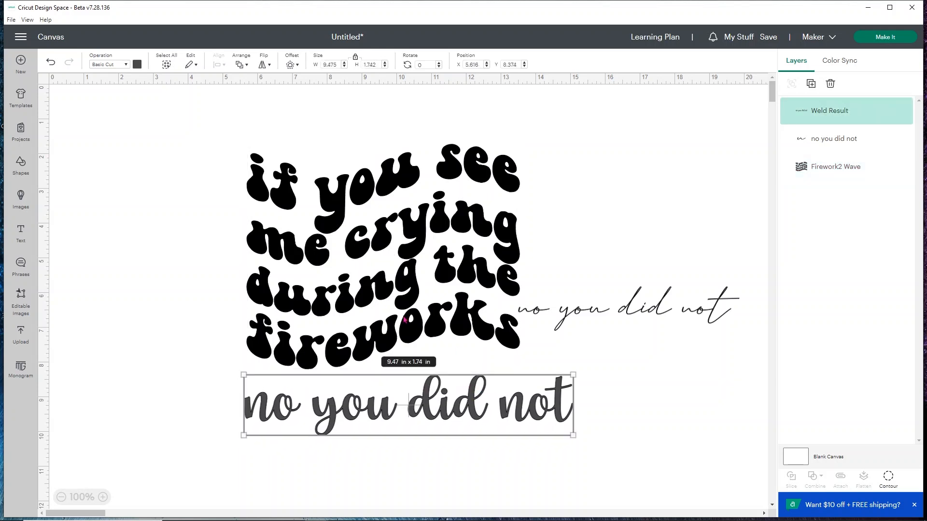
Set the wavy fireworks design's width to 8 in with its proportions kept.
left_click(364, 224)
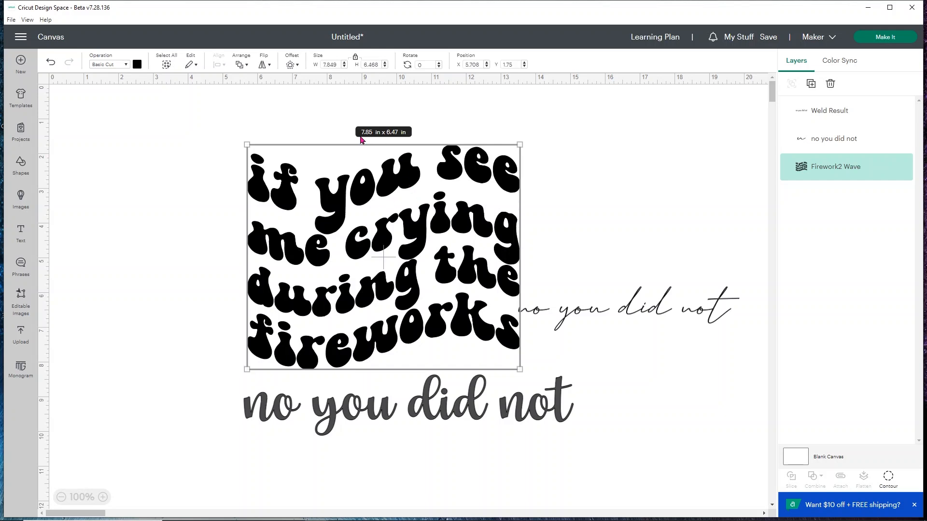
left_click_drag(336, 65, 313, 66)
type("8")
key("Return")
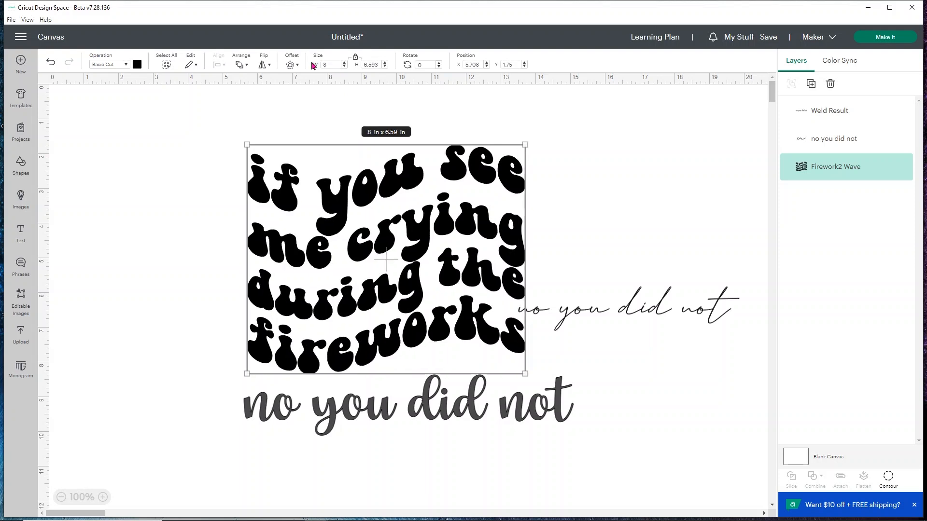
Set the width of the welded "no you did not" text to 8 in.
left_click(477, 418)
left_click(337, 64)
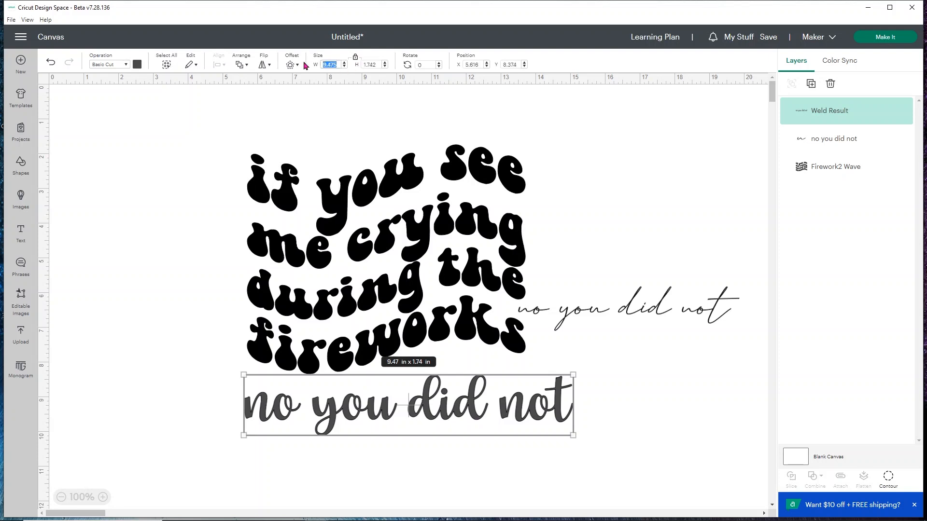
type("8")
key("Return")
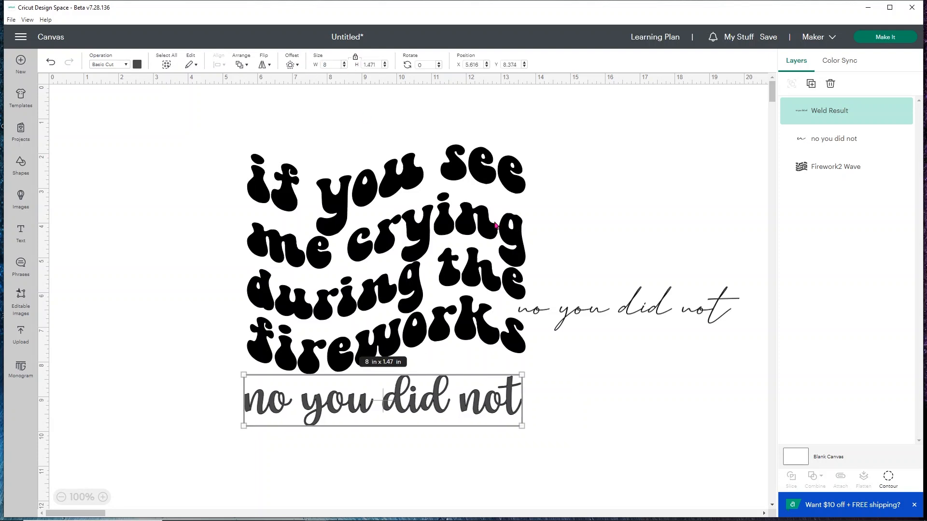
Set the England text's width to 8 in and move it beneath the welded text at about X 5.65, Y 9.88.
left_click(677, 327)
left_click(333, 63)
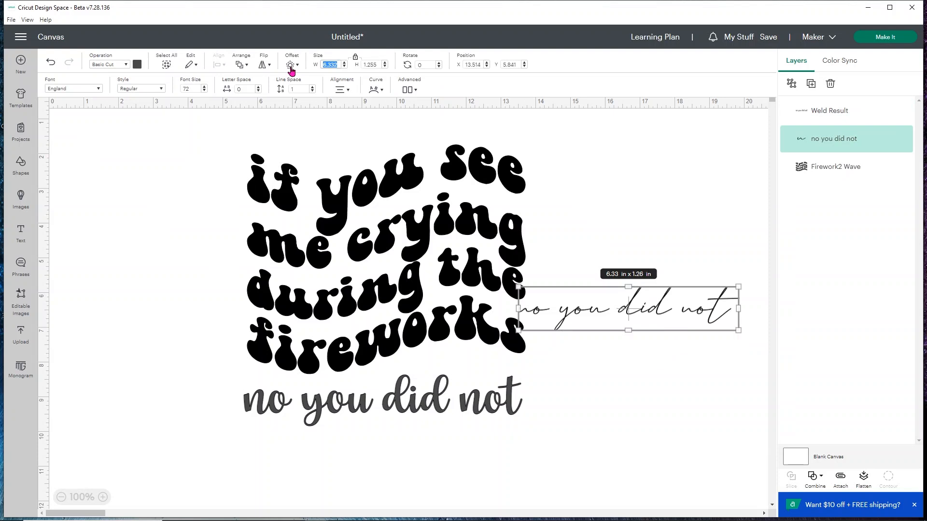
type("8")
key("Return")
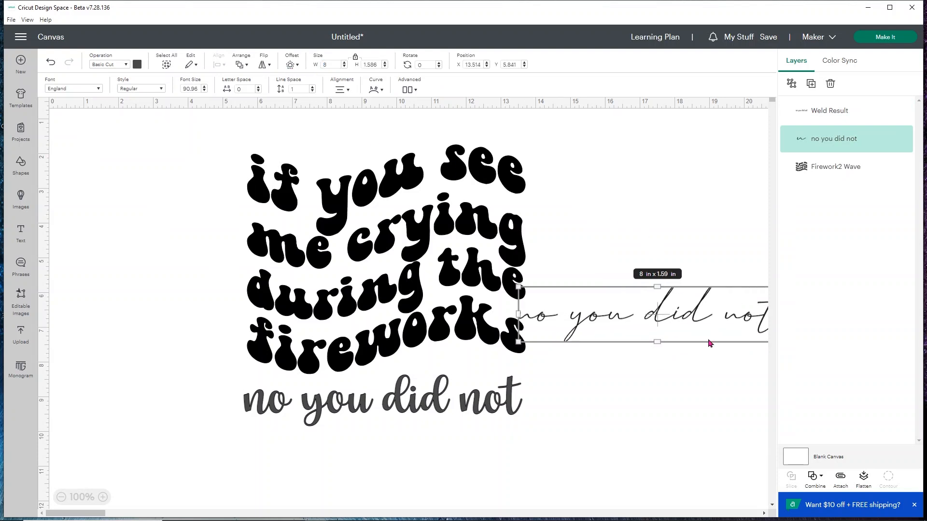
left_click_drag(711, 316, 457, 451)
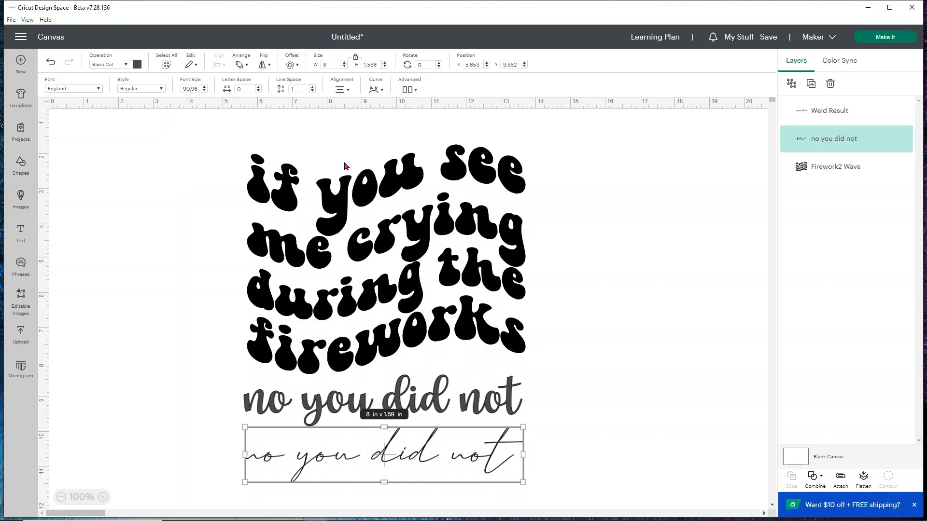
Search the image library for "firework".
left_click(888, 7)
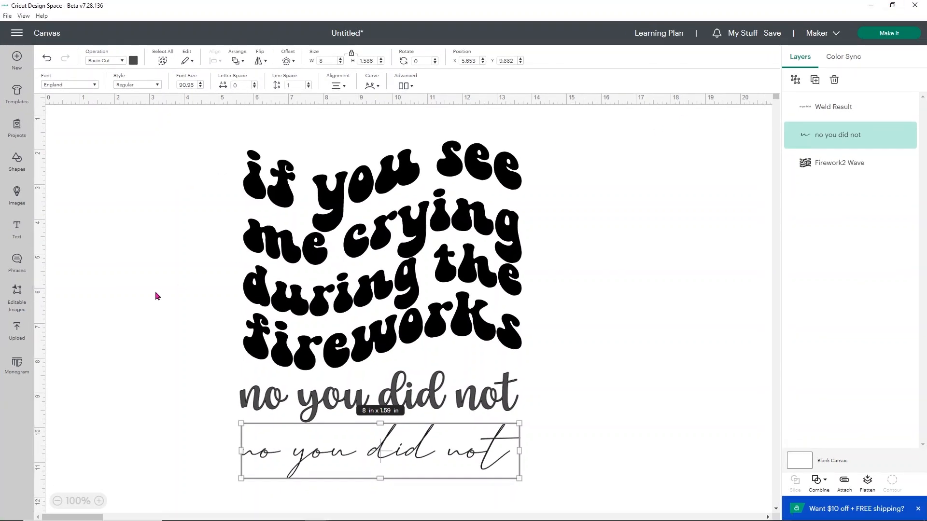
left_click(17, 196)
type("firework")
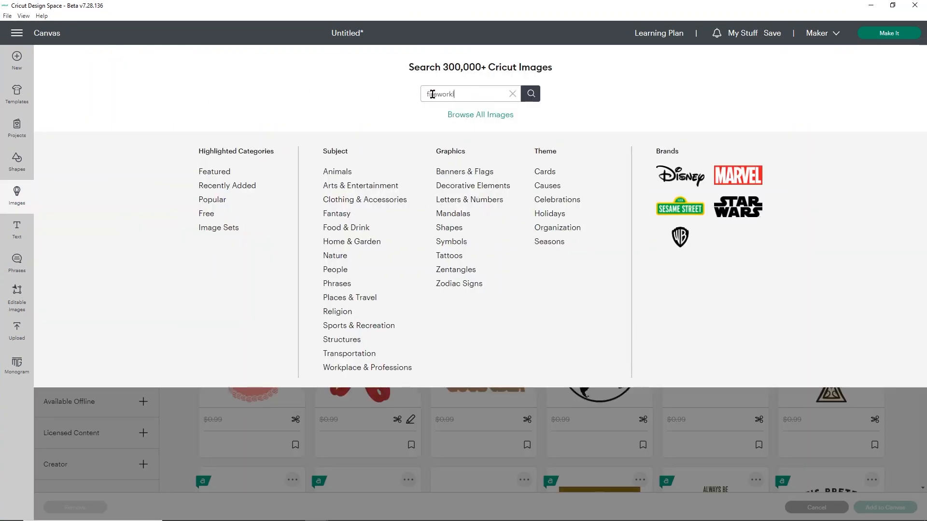
key("Return")
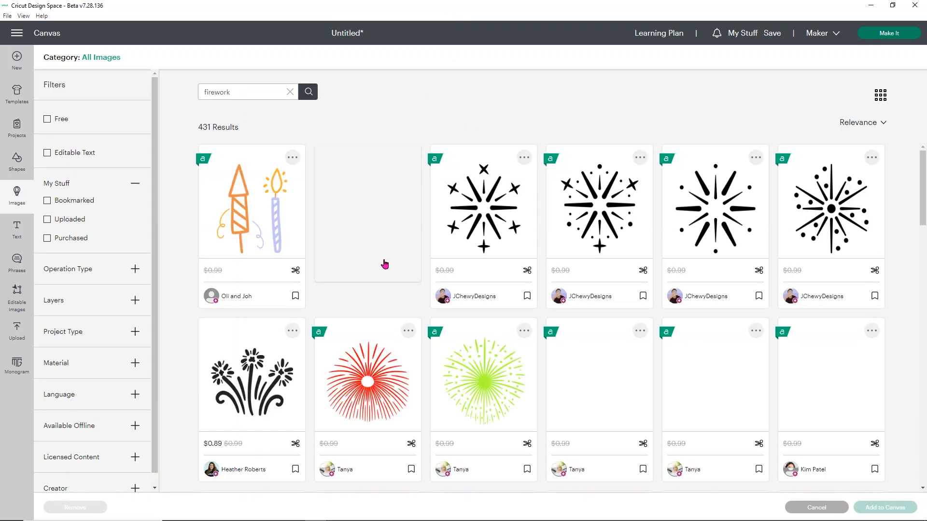
Find the golden firework image with curved trails and three stars and add it to the canvas.
scroll(459, 186, "down", 3)
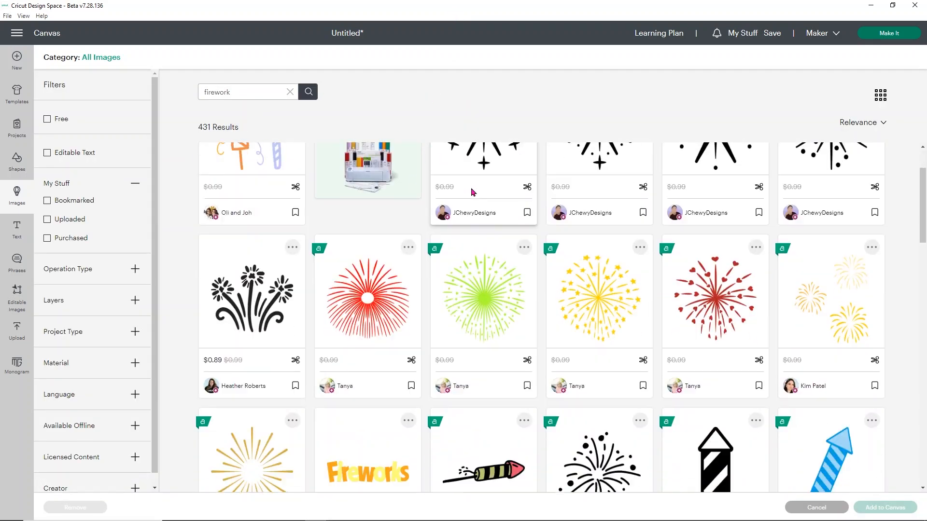
scroll(472, 192, "down", 10)
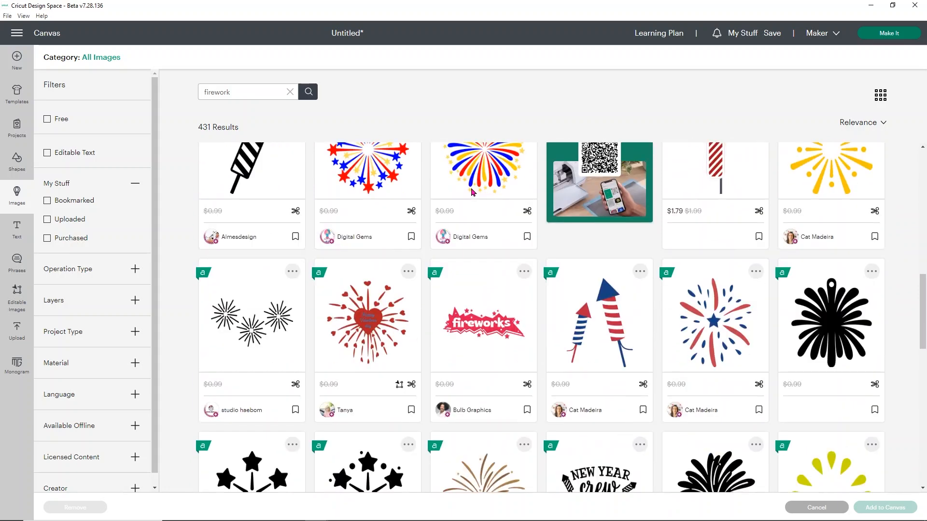
scroll(473, 192, "down", 4)
scroll(472, 192, "down", 6)
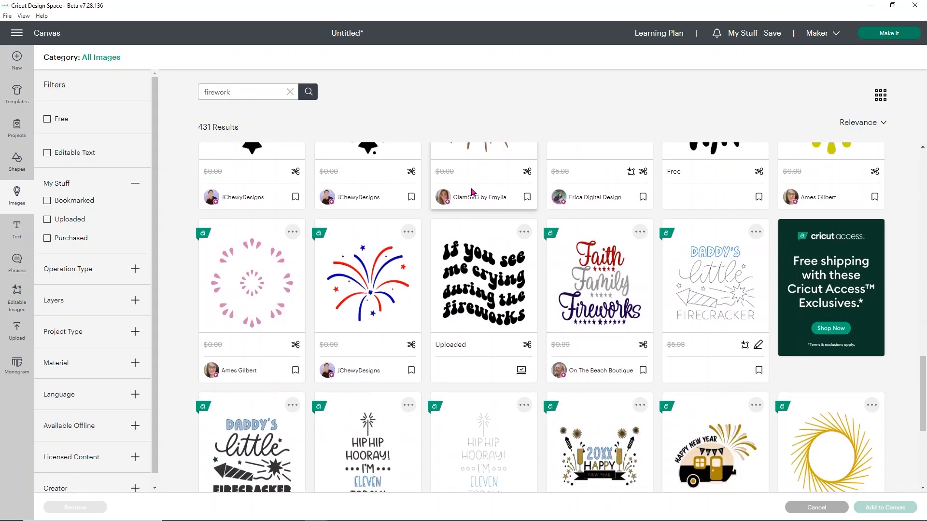
scroll(472, 192, "down", 3)
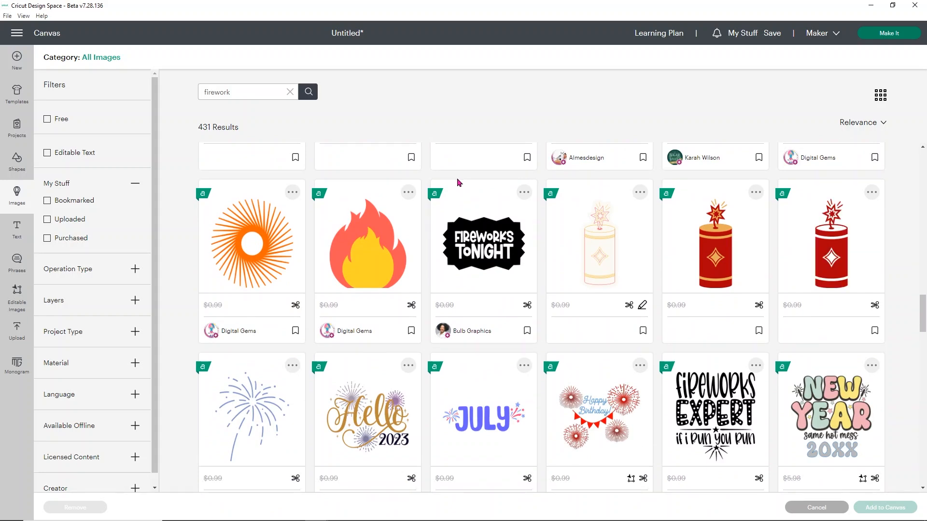
scroll(458, 182, "down", 2)
scroll(459, 183, "down", 8)
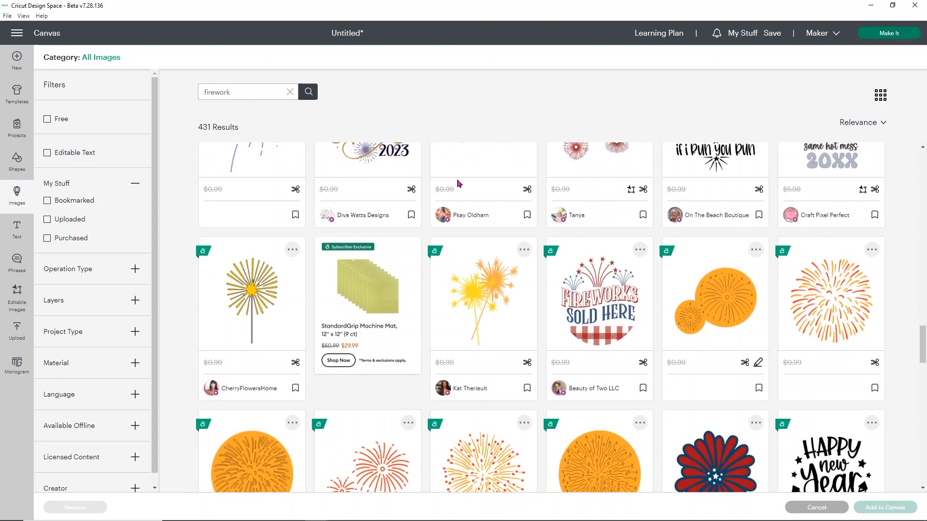
scroll(457, 183, "down", 12)
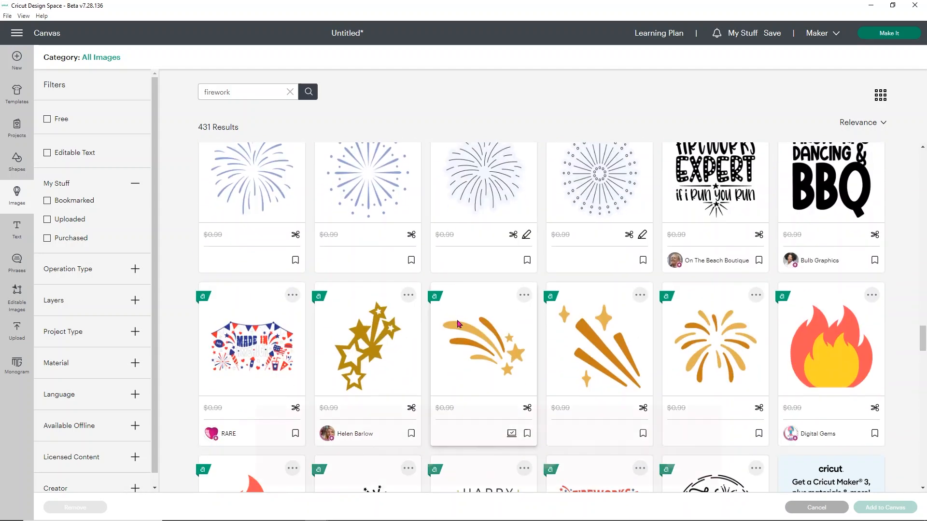
left_click(485, 353)
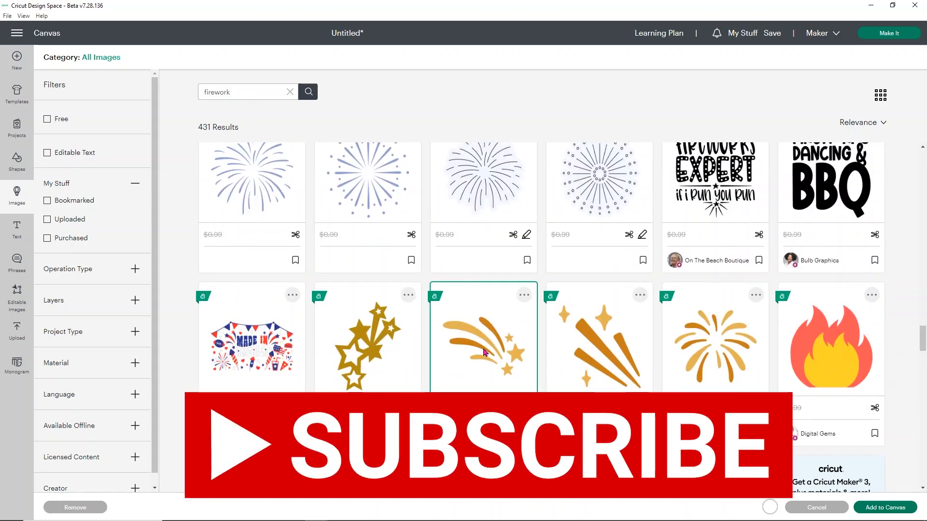
left_click(884, 508)
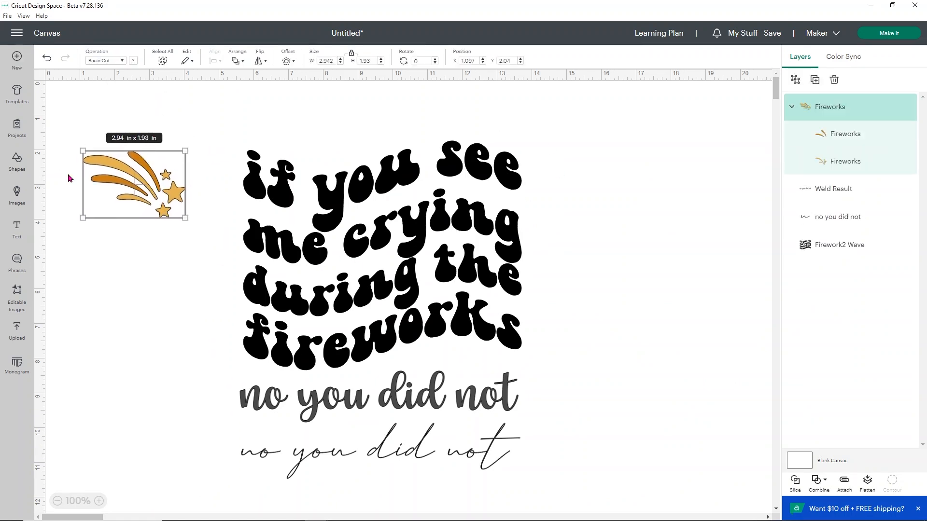
Recolor the whole fireworks image black to match the wavy text.
left_click(134, 61)
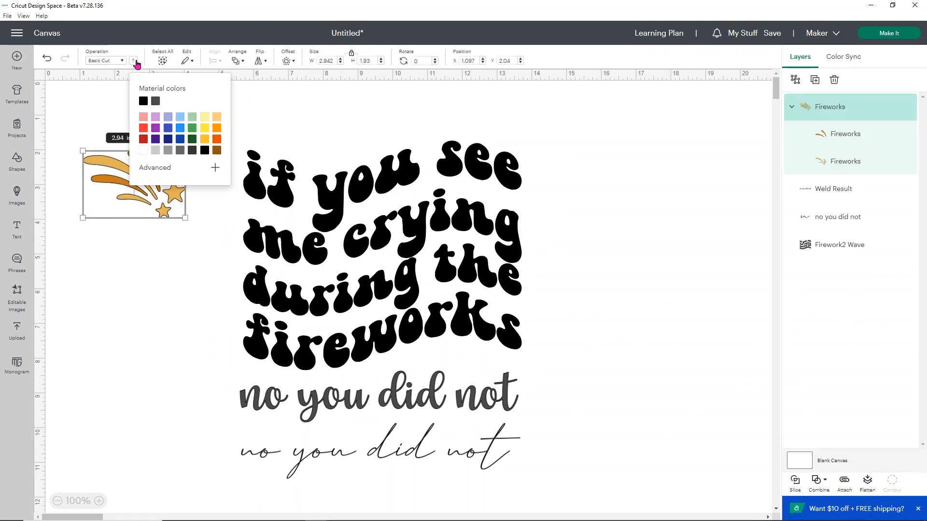
left_click(143, 101)
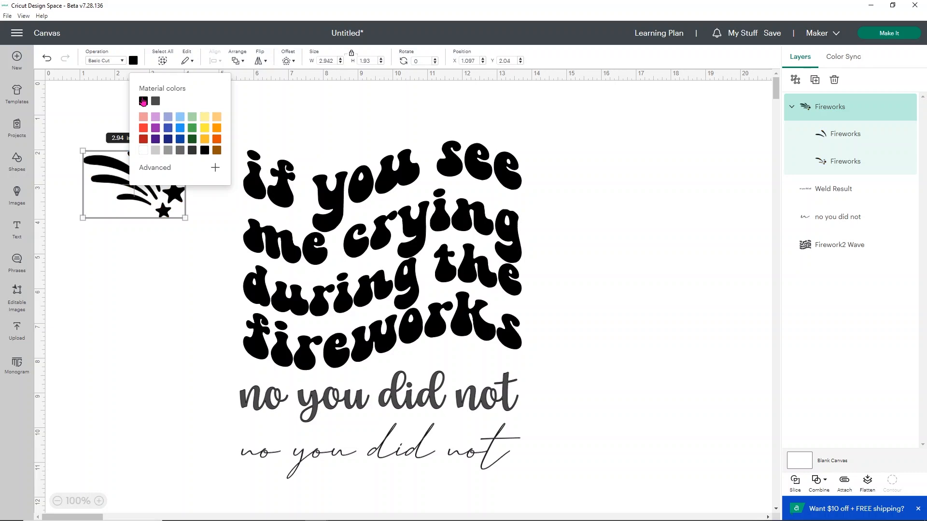
left_click(131, 272)
Shrink the fireworks image to about 2.58 x 1.69 in just above "if" and nudge the welded text to about X 5.73, Y 8.54.
left_click_drag(140, 206, 331, 144)
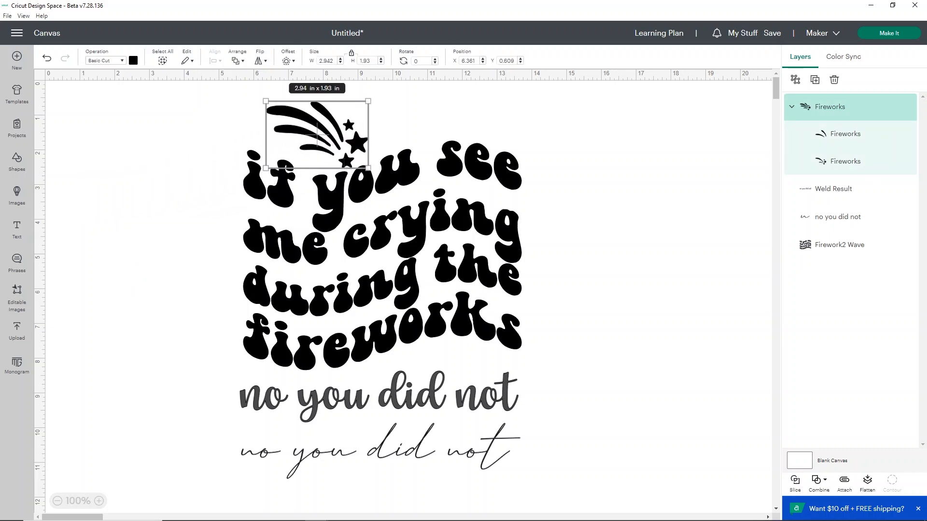
left_click_drag(354, 155, 329, 144)
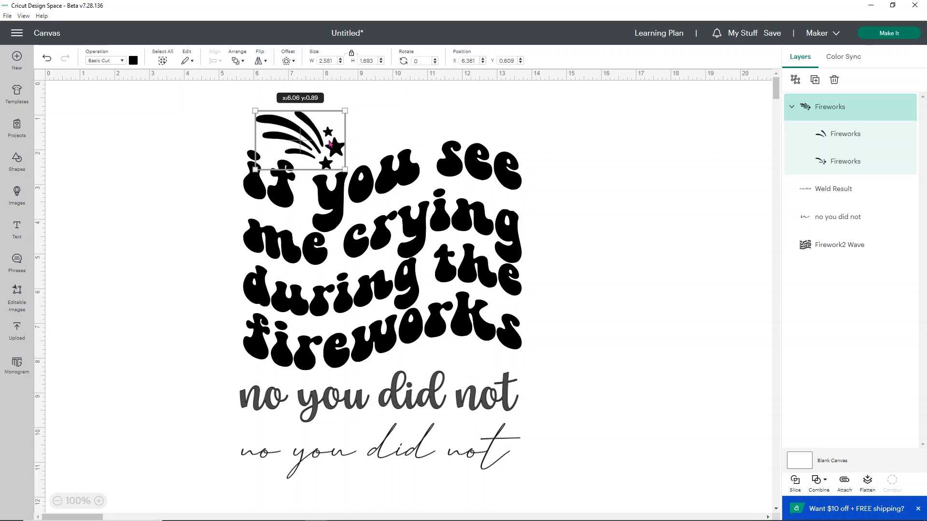
left_click(180, 236)
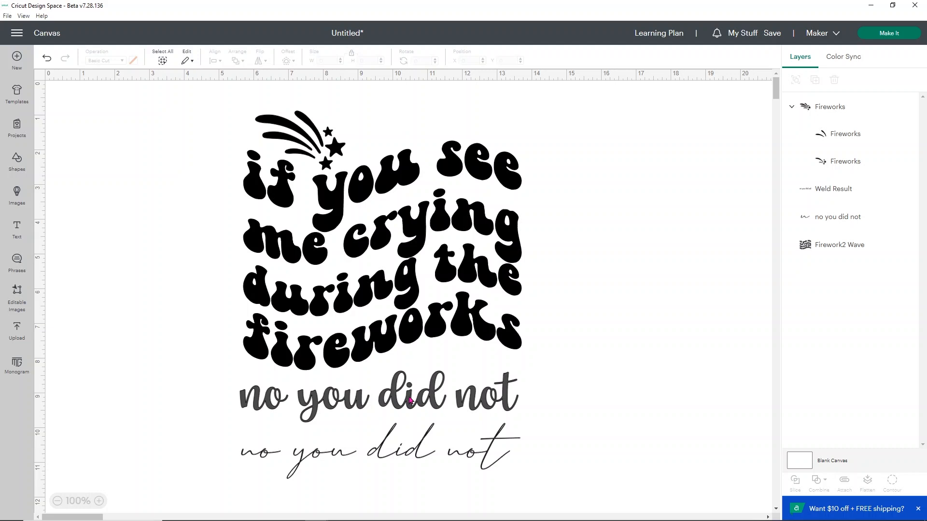
left_click_drag(408, 409, 414, 406)
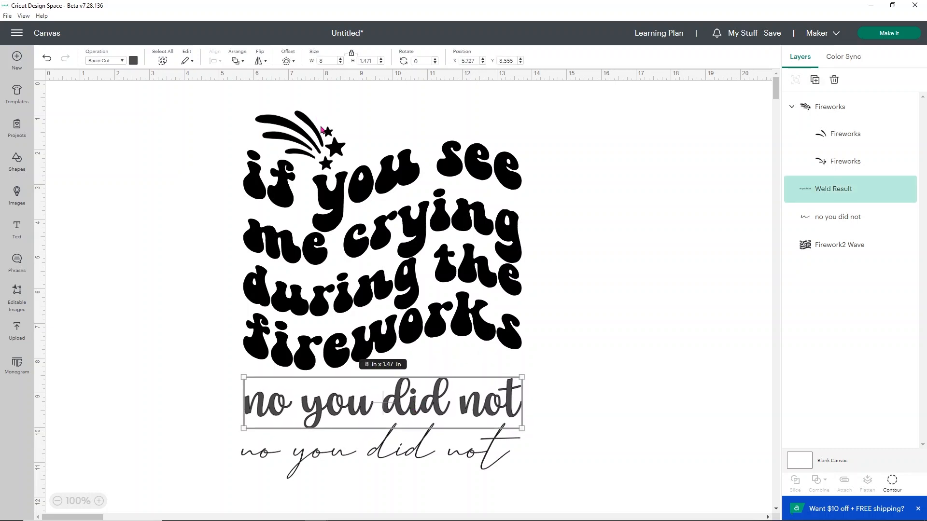
Duplicate the fireworks image, placing the copy in the empty area beside the wavy text, and flip it horizontally with its proportions kept.
left_click(321, 131)
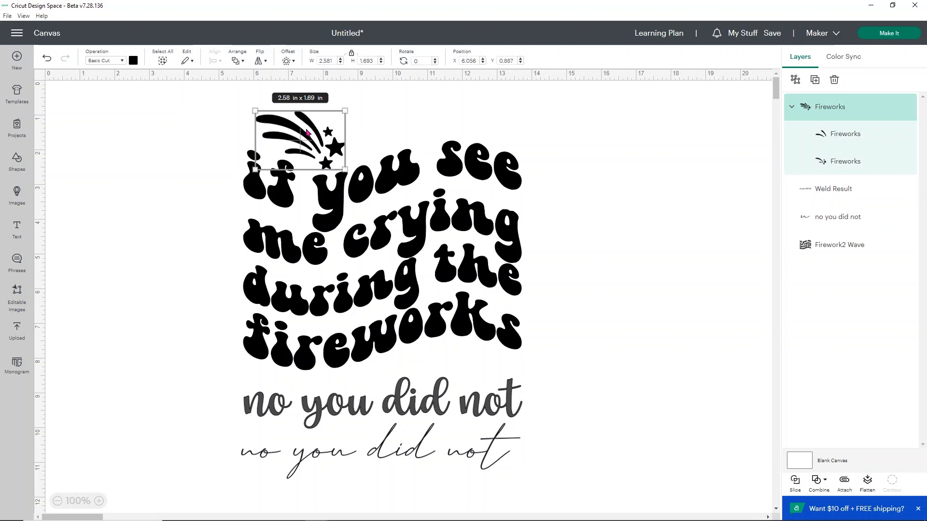
right_click(307, 131)
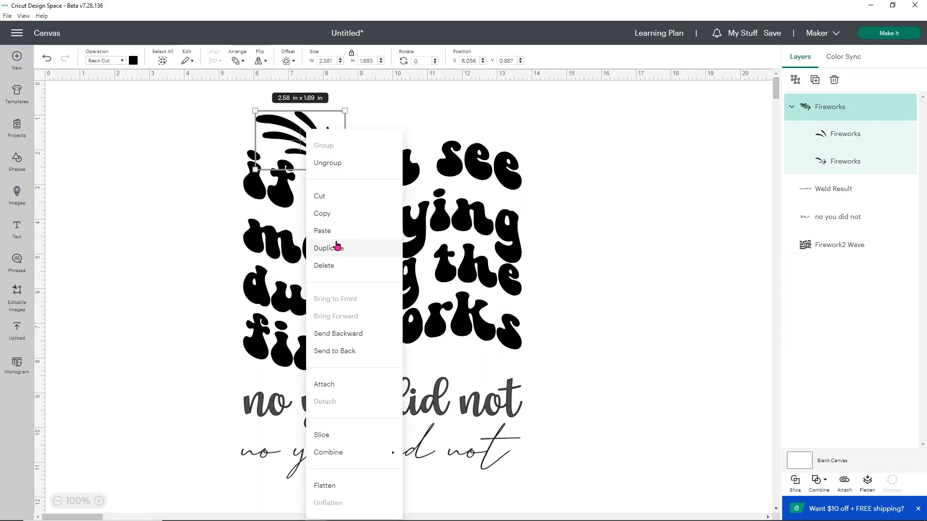
left_click(336, 247)
left_click_drag(173, 176, 626, 344)
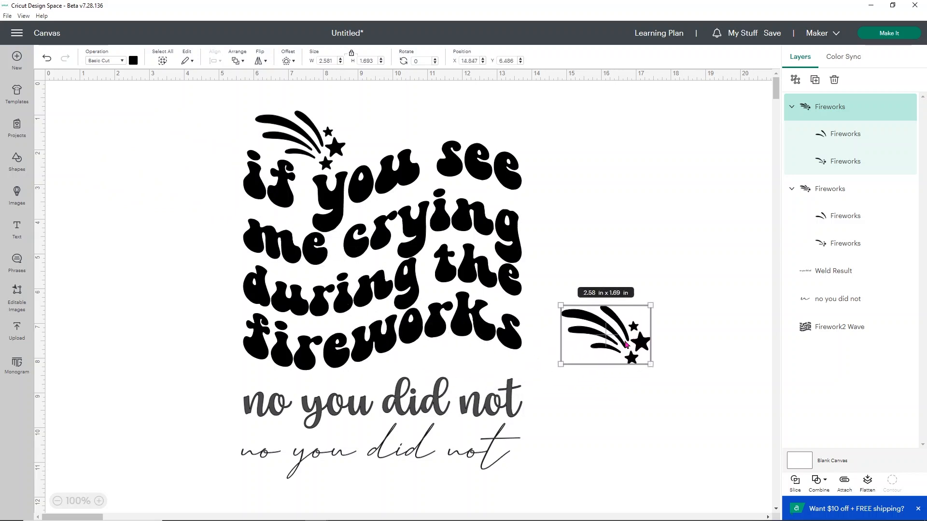
left_click(260, 61)
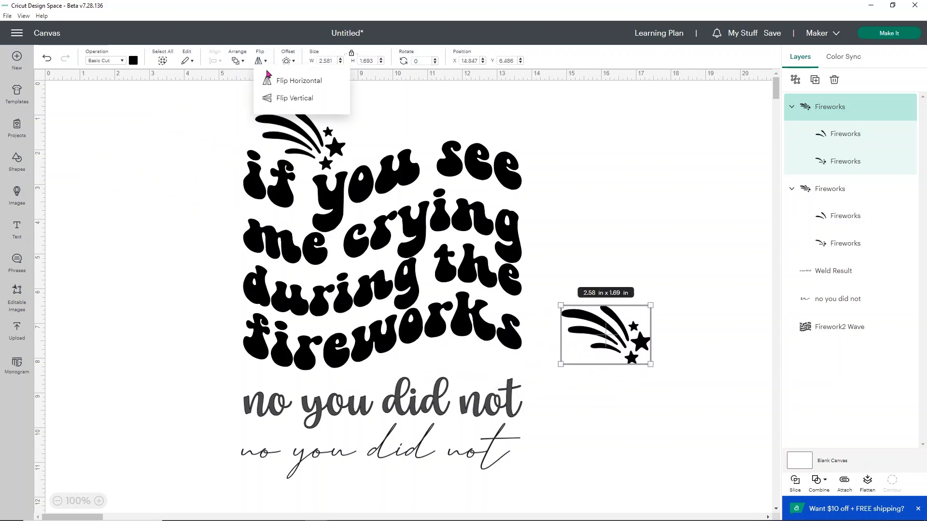
left_click(272, 81)
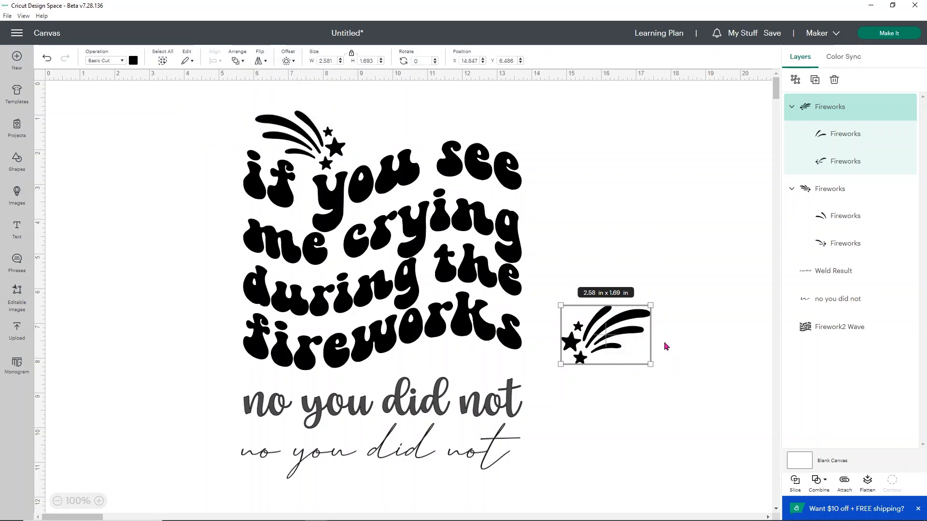
left_click_drag(665, 346, 627, 377)
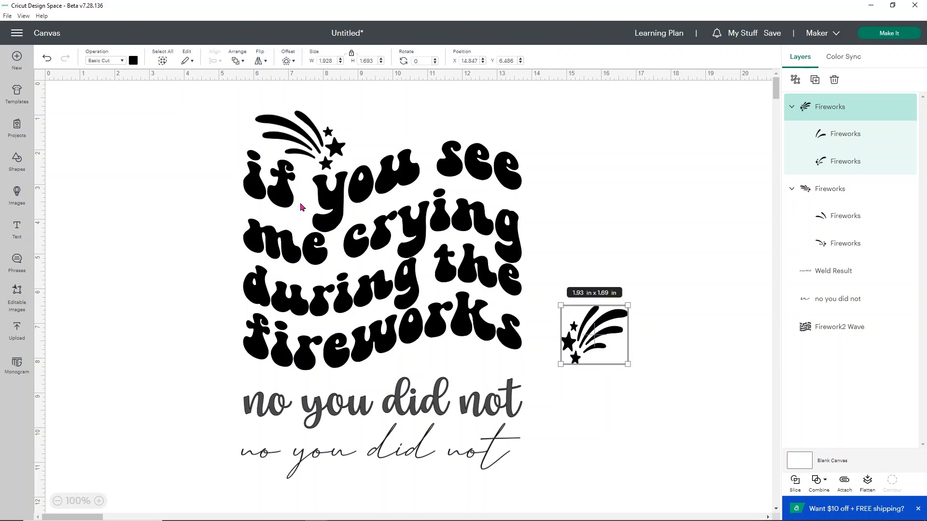
left_click(46, 58)
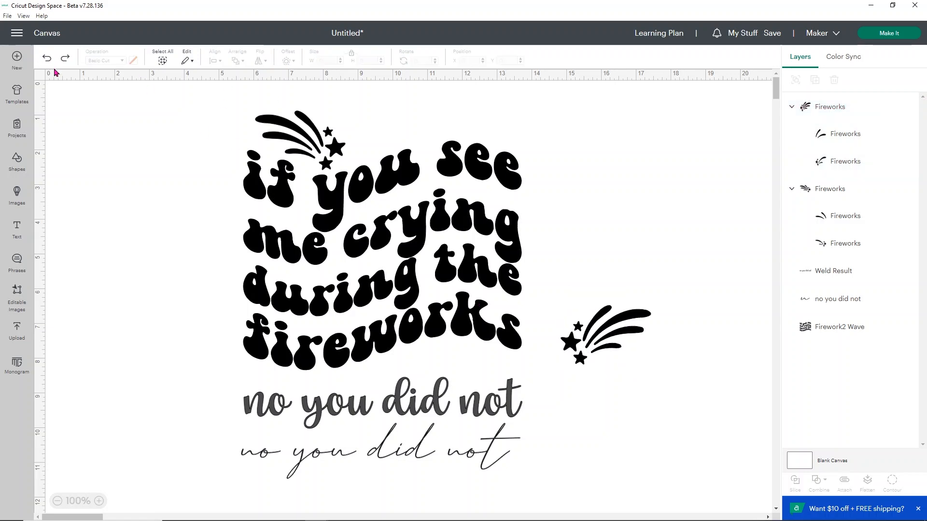
Shrink the flipped copy to about 1.95 x 1.28 in, rotated about 23°, and tuck it beneath the end of "fireworks" at about X 10.94, Y 7.53.
left_click_drag(583, 338, 433, 364)
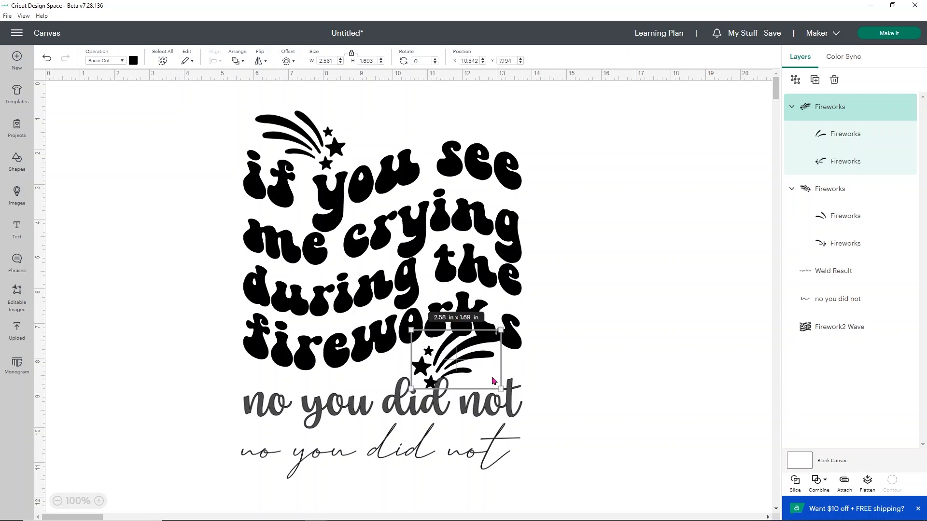
left_click_drag(500, 388, 462, 360)
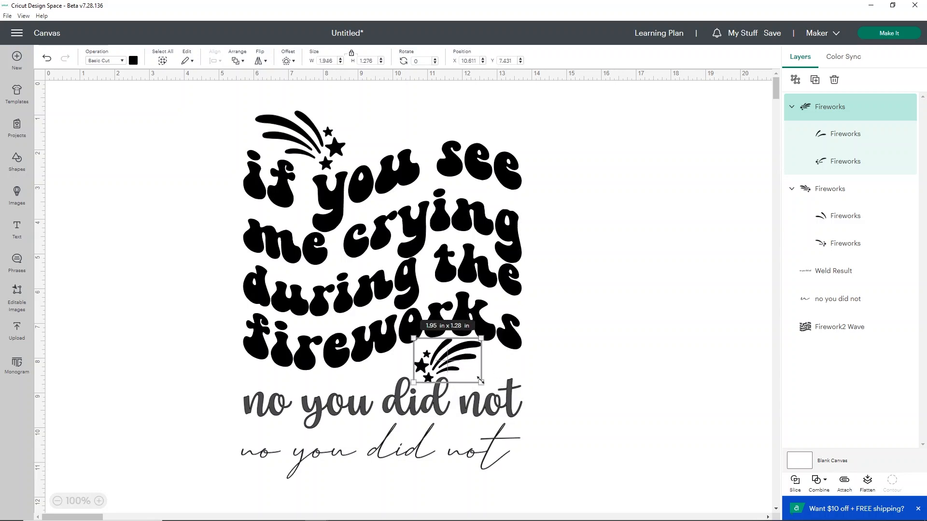
left_click_drag(492, 386, 479, 402)
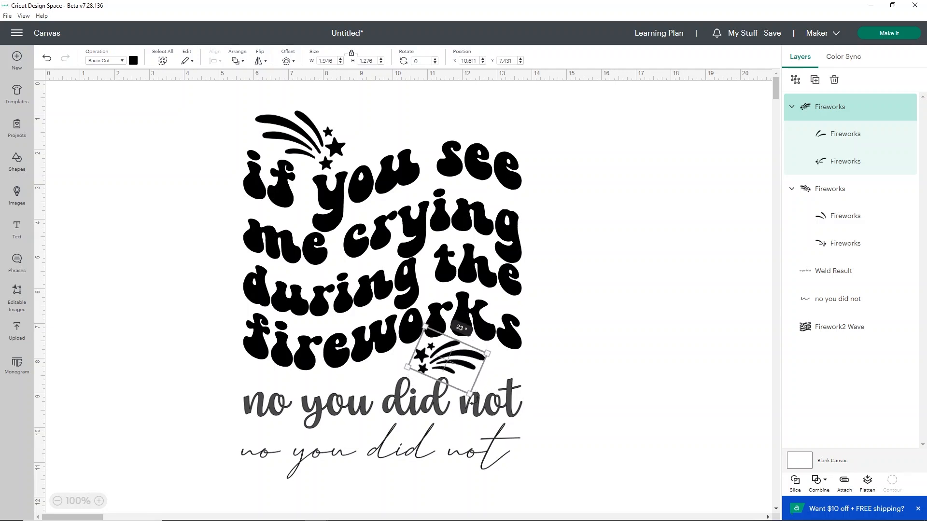
left_click_drag(461, 362, 473, 364)
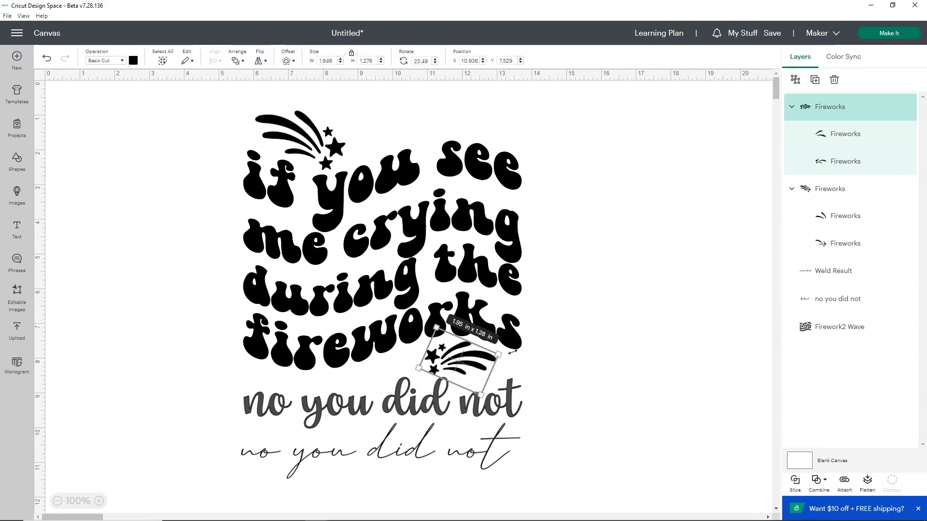
left_click(548, 357)
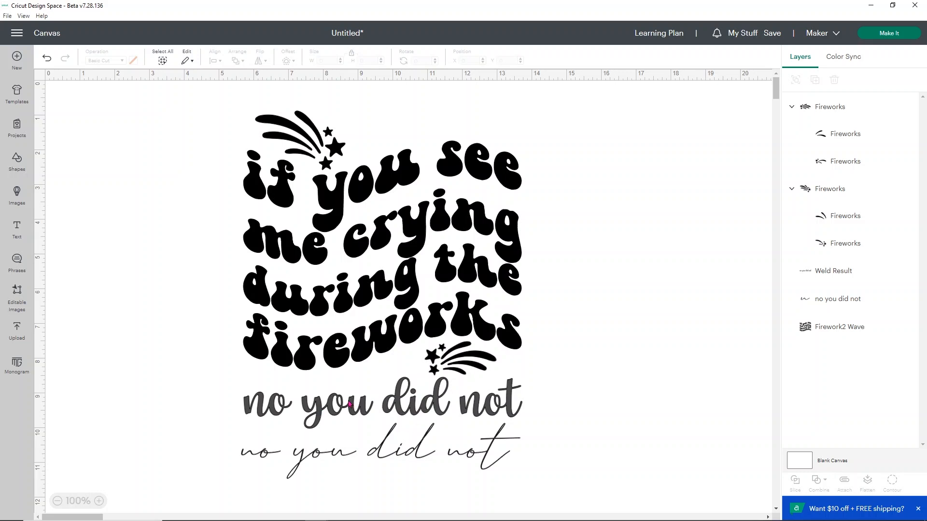
Change the color of both the welded and the England "no you did not" texts to black.
left_click(401, 404)
left_click(133, 60)
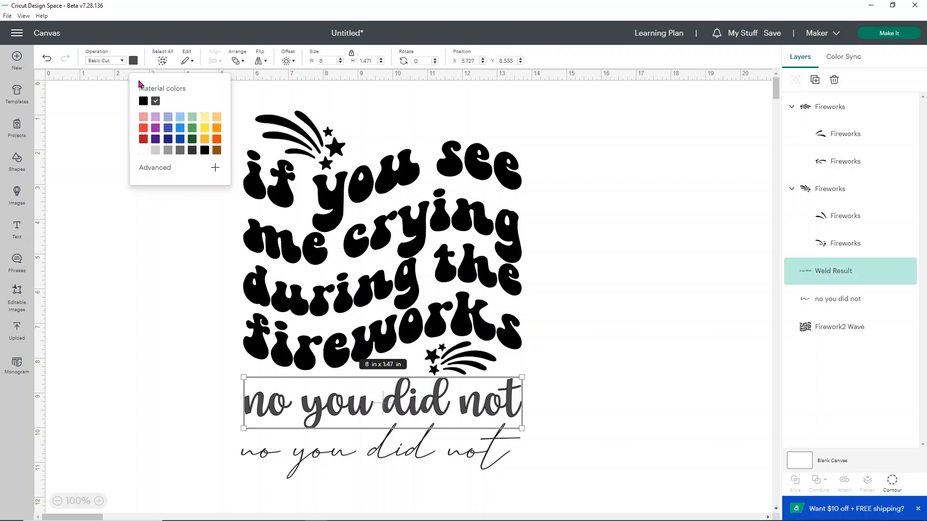
left_click(143, 101)
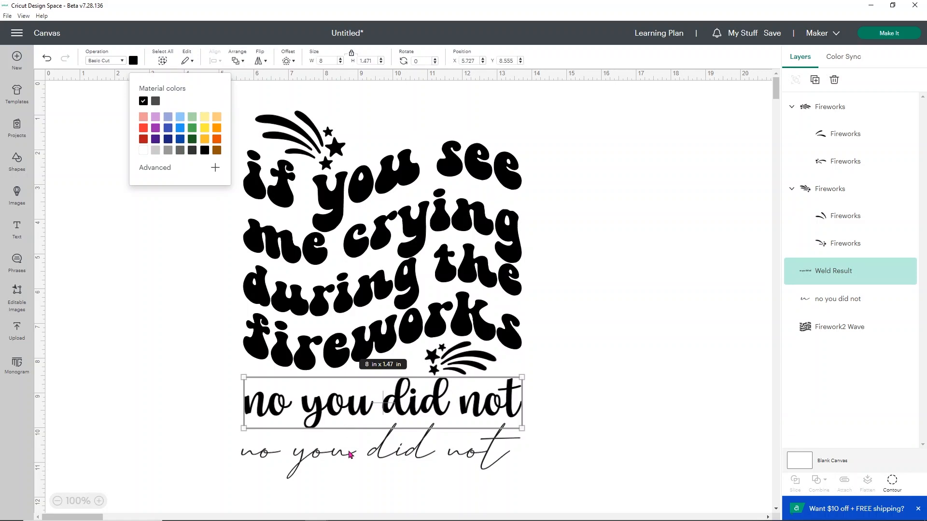
left_click(351, 453)
left_click(134, 63)
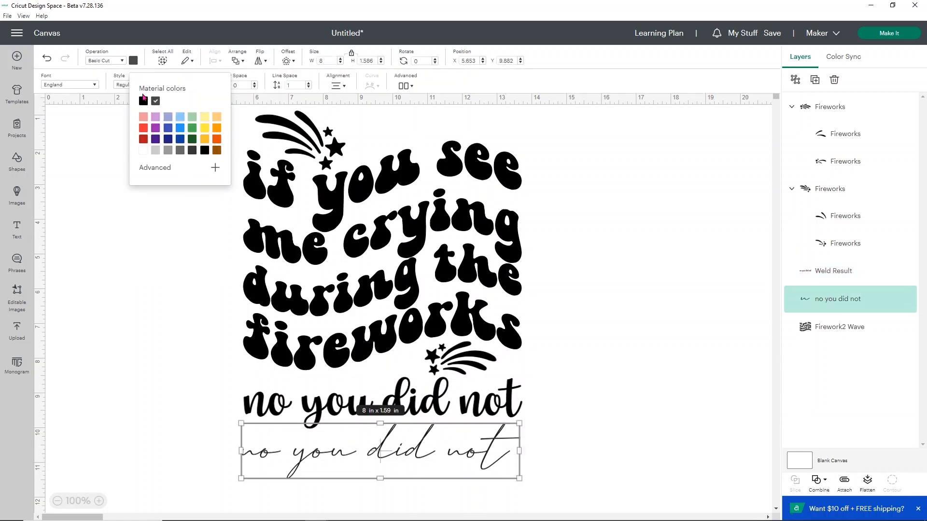
left_click(539, 442)
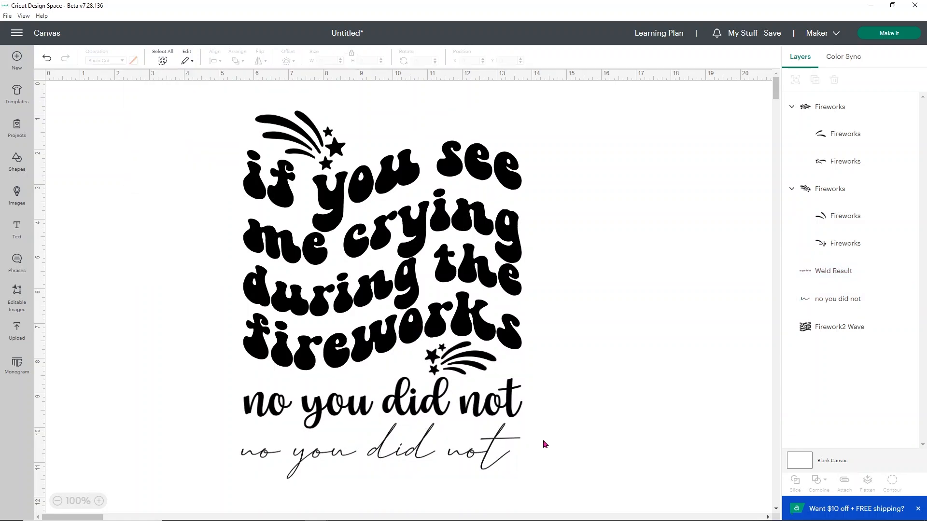
Move the welded text well below the design and place the England text directly beneath "fireworks" in its spot.
left_click_drag(422, 408, 422, 510)
left_click_drag(429, 455, 433, 407)
left_click(528, 427)
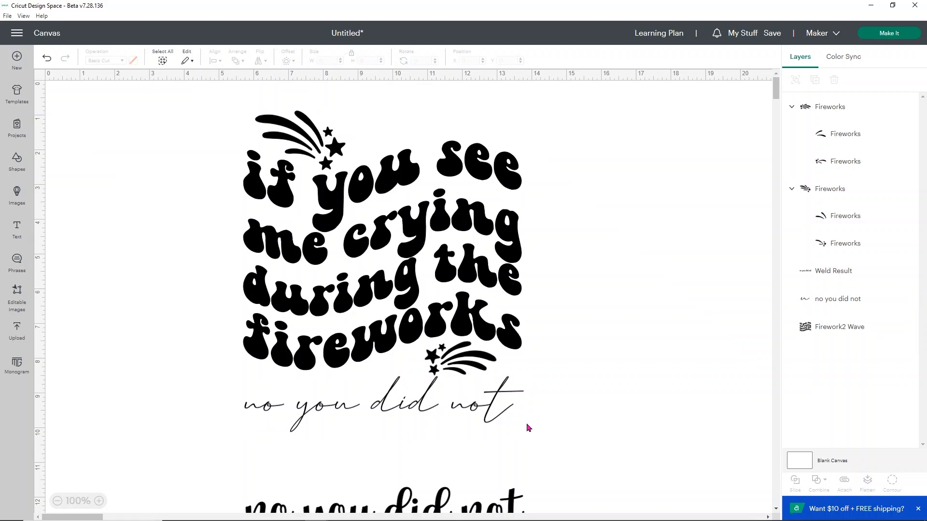
Delete the England "no you did not" text from the canvas.
left_click(492, 414)
key("Delete")
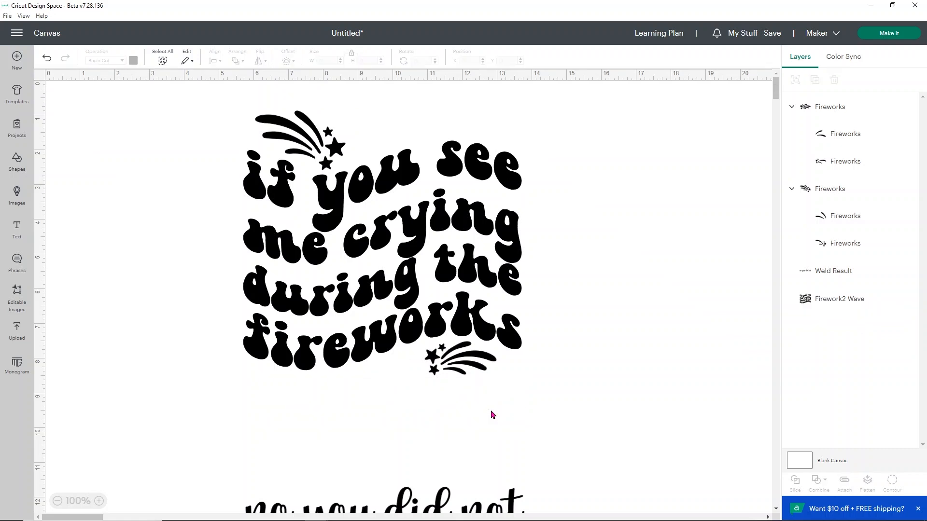
Move the welded "no you did not" text directly beneath "fireworks" and center it horizontally with the wavy text.
left_click_drag(447, 497, 441, 394)
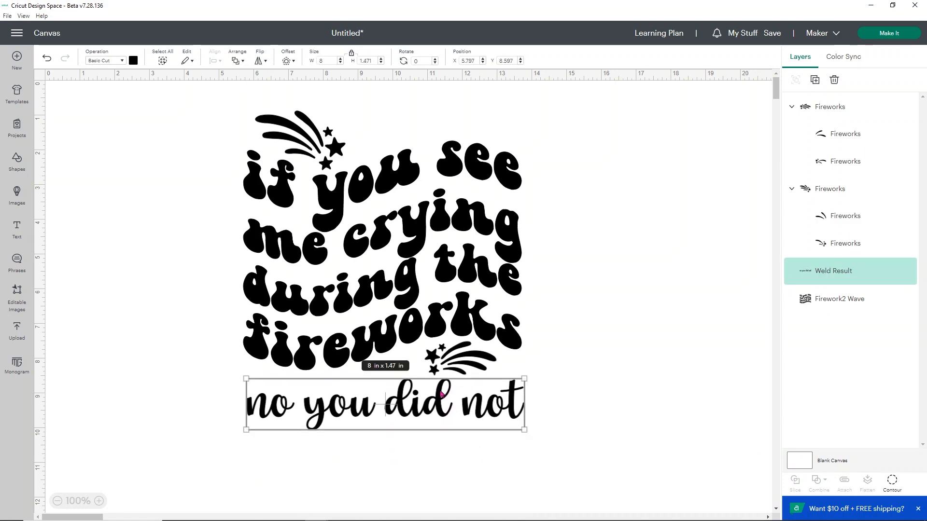
left_click(418, 259)
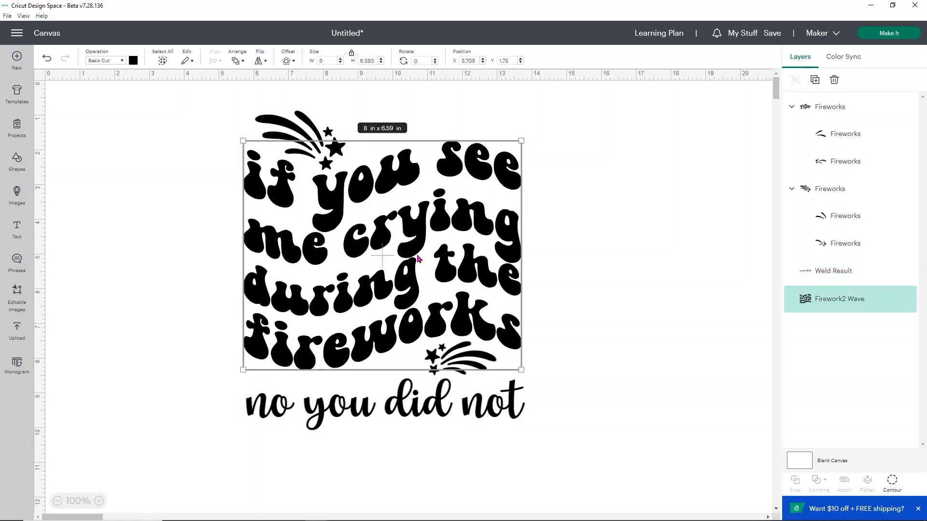
left_click(347, 404, "shift")
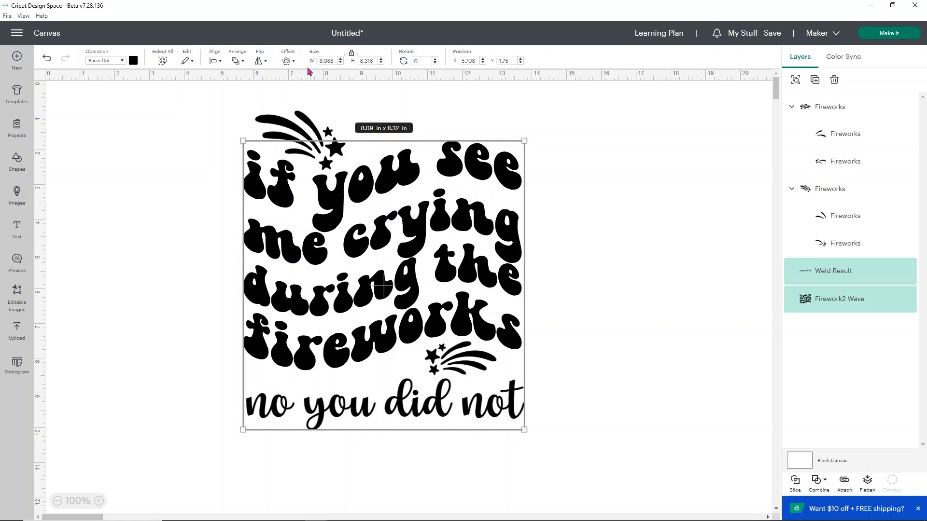
left_click(214, 61)
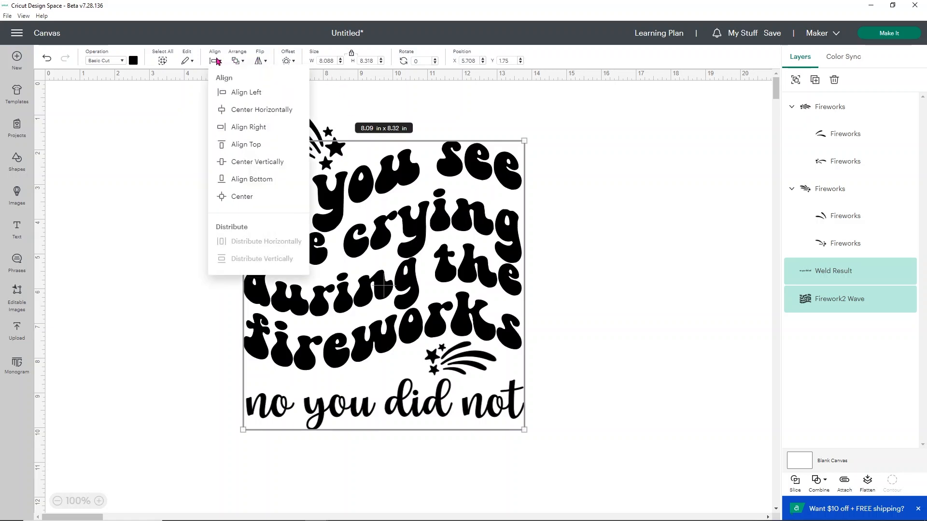
left_click(240, 110)
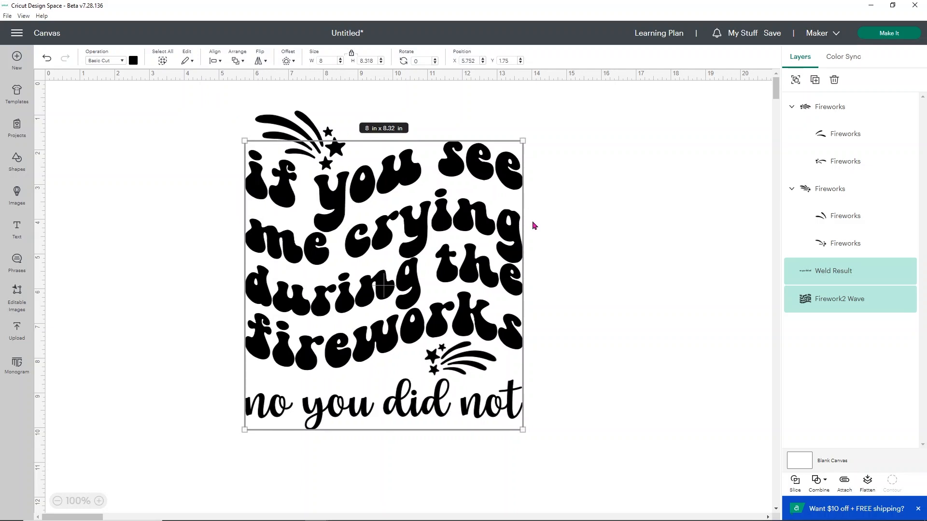
left_click(567, 239)
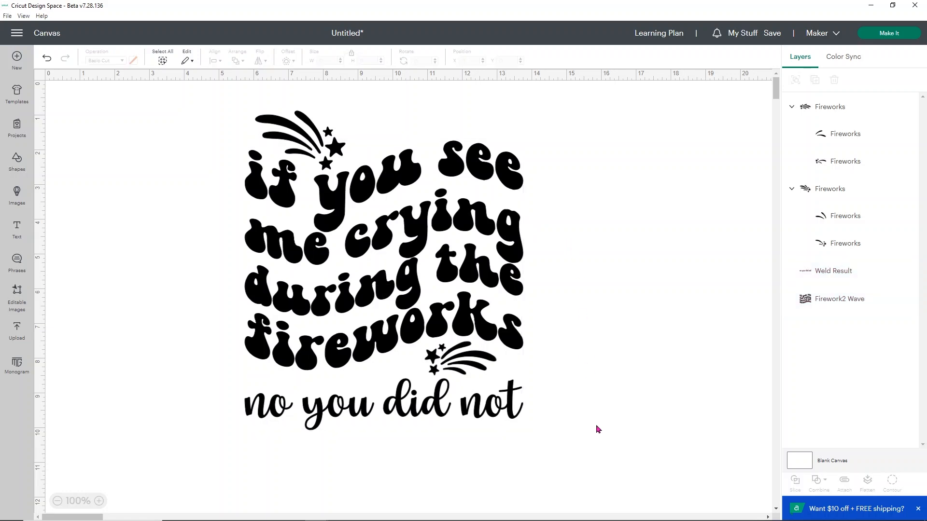
Attach all the text and firework images together and enlarge the attached design to about 9.51 x 10.92 in.
left_click_drag(575, 444, 233, 116)
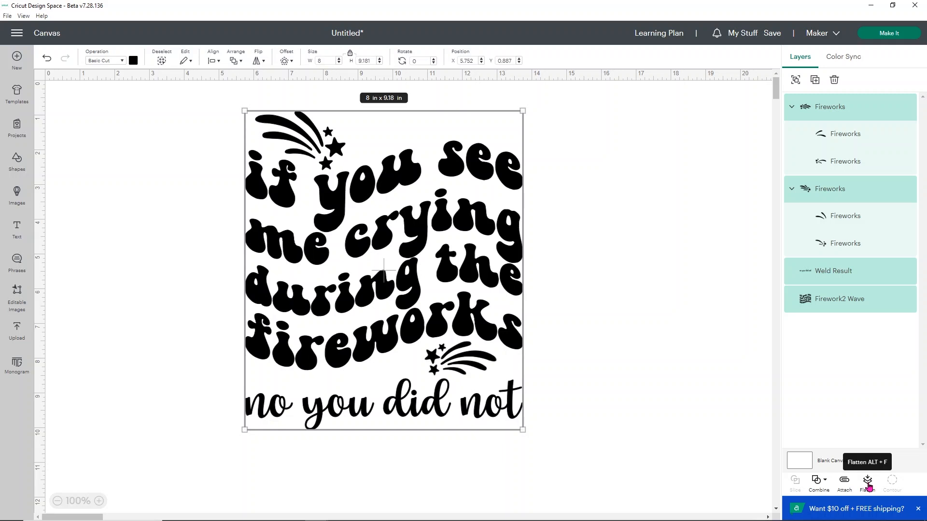
left_click(844, 480)
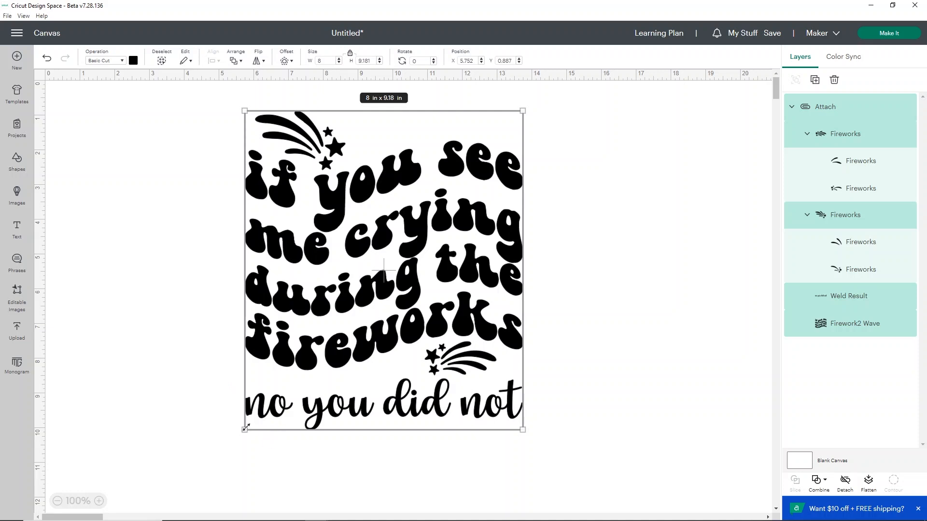
left_click_drag(246, 428, 192, 470)
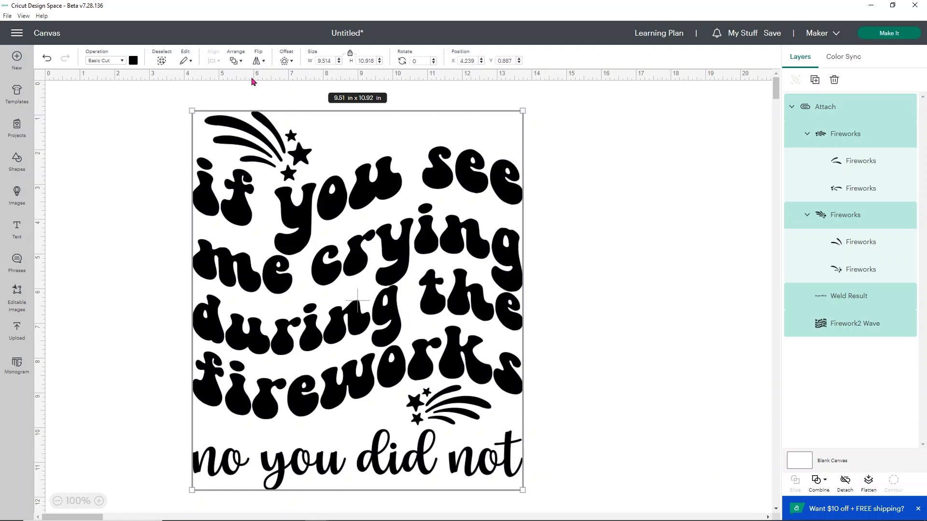
Flip the attached design horizontally and preview it on the cutting mat before returning to the canvas.
left_click(259, 60)
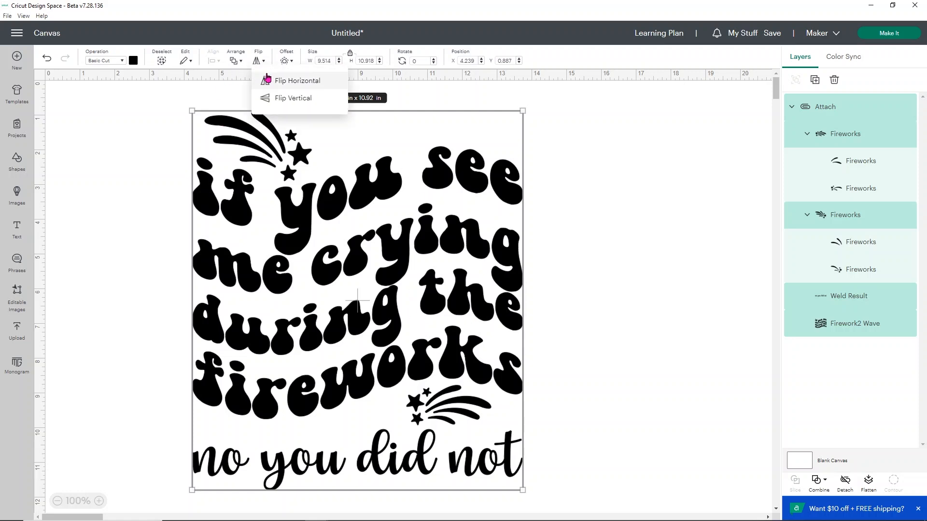
left_click(269, 76)
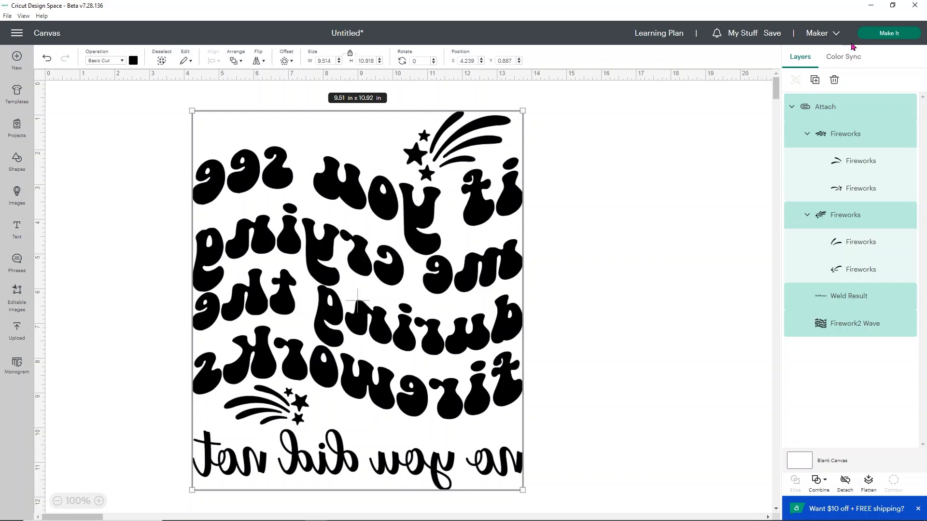
left_click(866, 37)
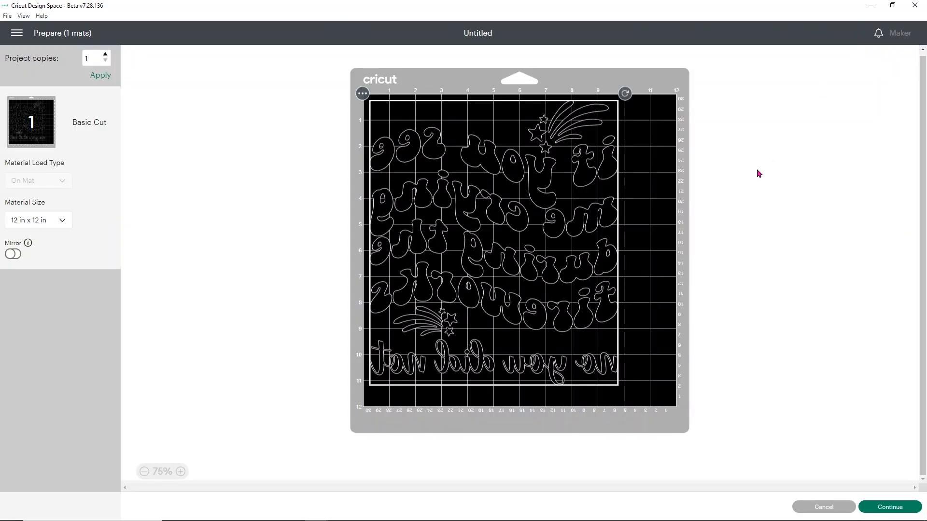
left_click(824, 507)
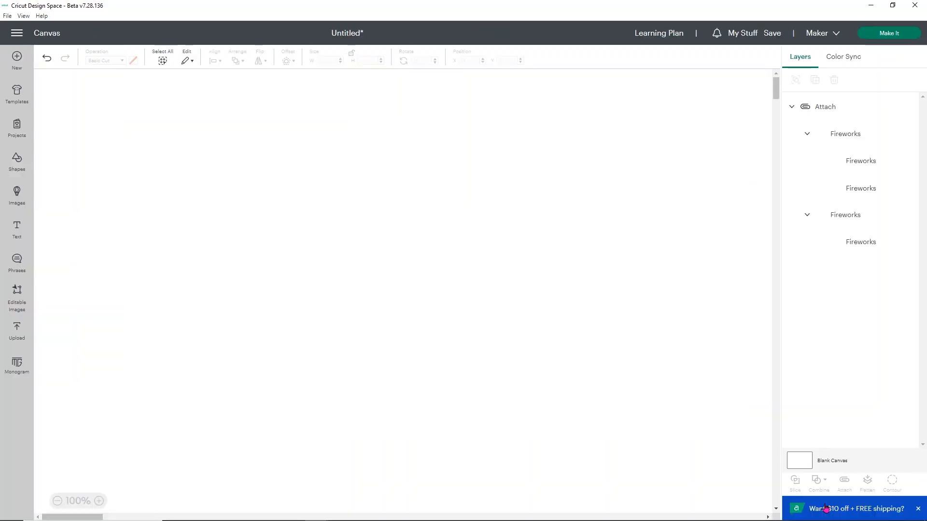
Change the material color of the whole attached design from black to light blue.
left_click(216, 170)
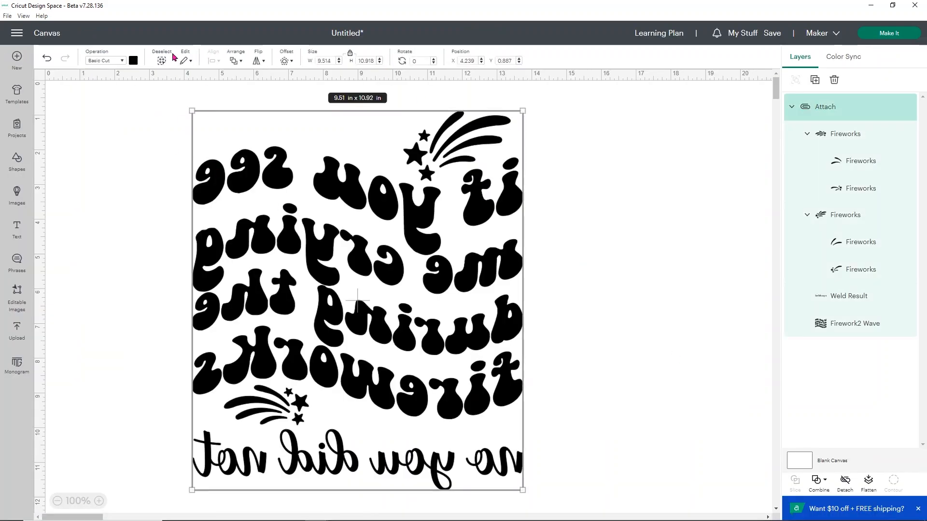
left_click(134, 60)
left_click(178, 117)
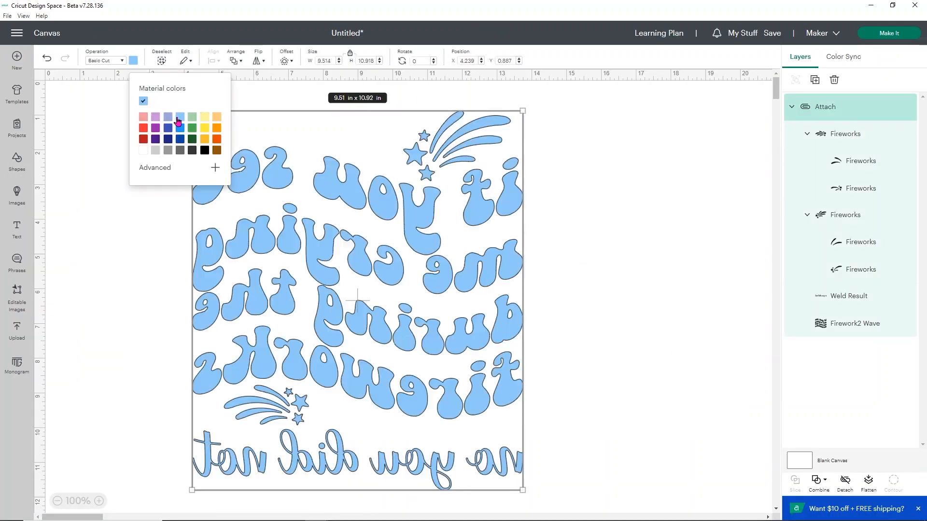
Send the light blue design to mat preparation and rotate it about 90° counterclockwise on the 12 x 12 in mat.
left_click(901, 31)
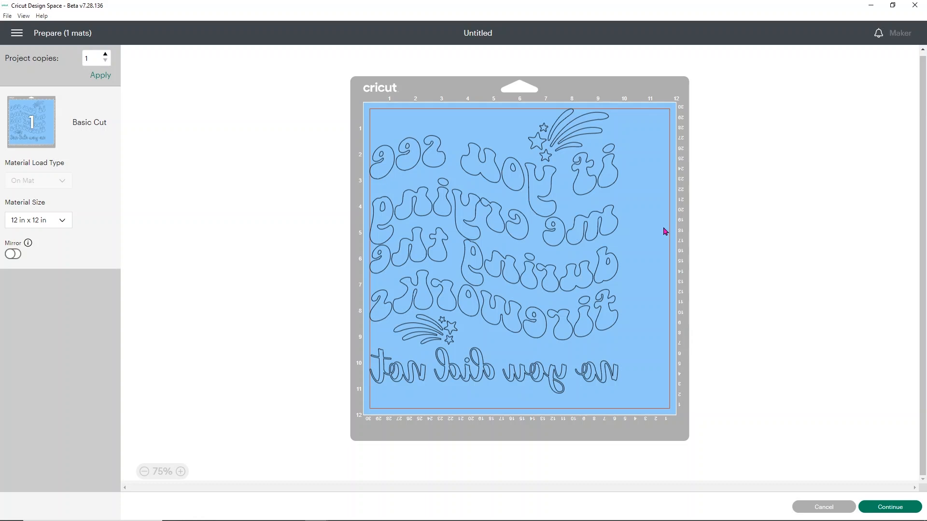
left_click(602, 216)
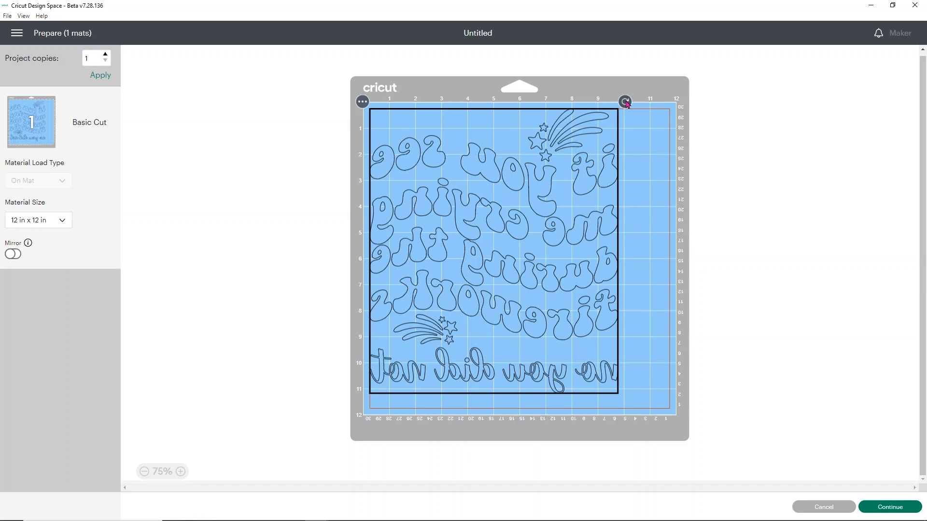
left_click_drag(626, 104, 371, 151)
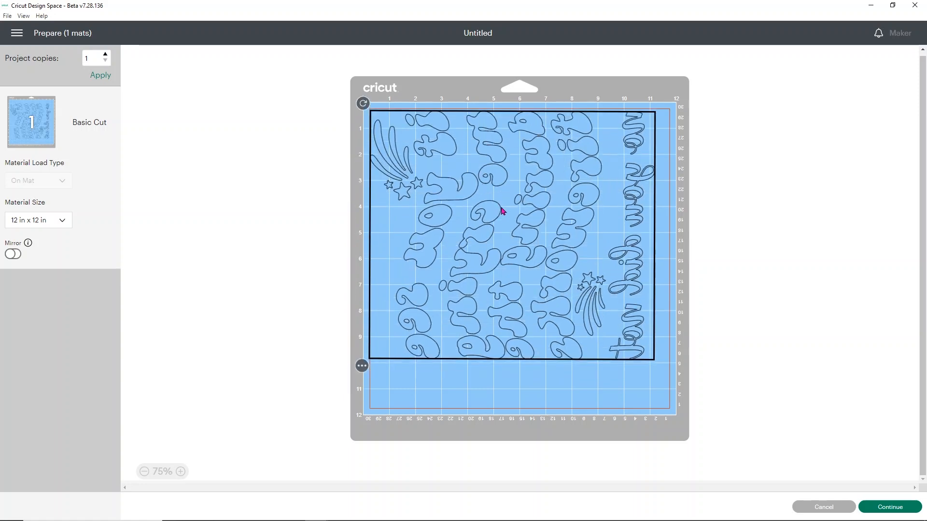